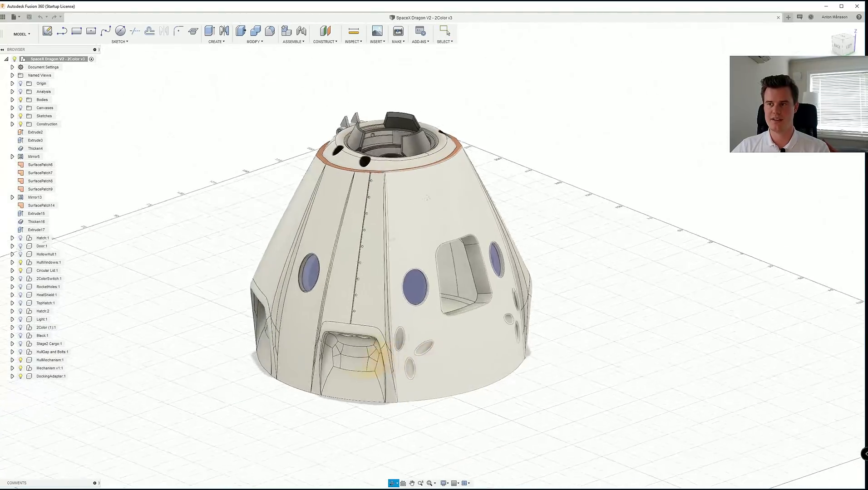
# Step: Remove the dark docking adapter guide petals from the ring on top of the capsule
pyautogui.moveTo(295, 231); pyautogui.dragTo(277, 259, button='middle')
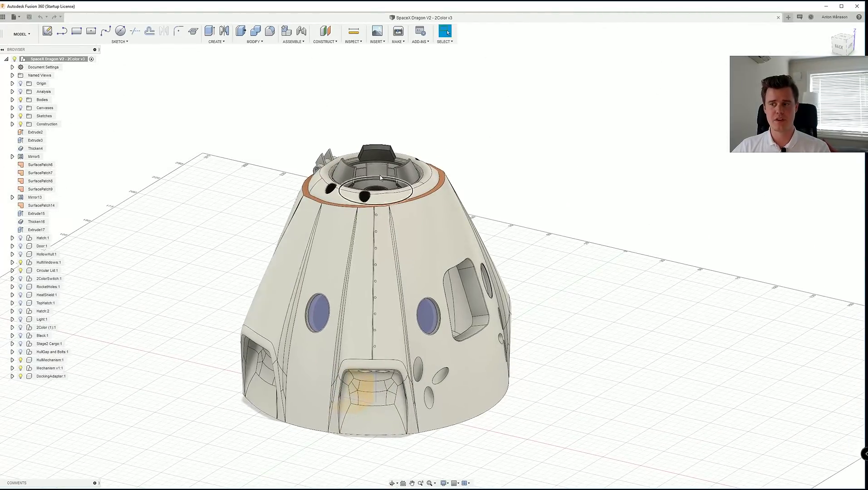
pyautogui.scroll(3, 342, 166)
pyautogui.click(344, 175)
pyautogui.click(308, 165)
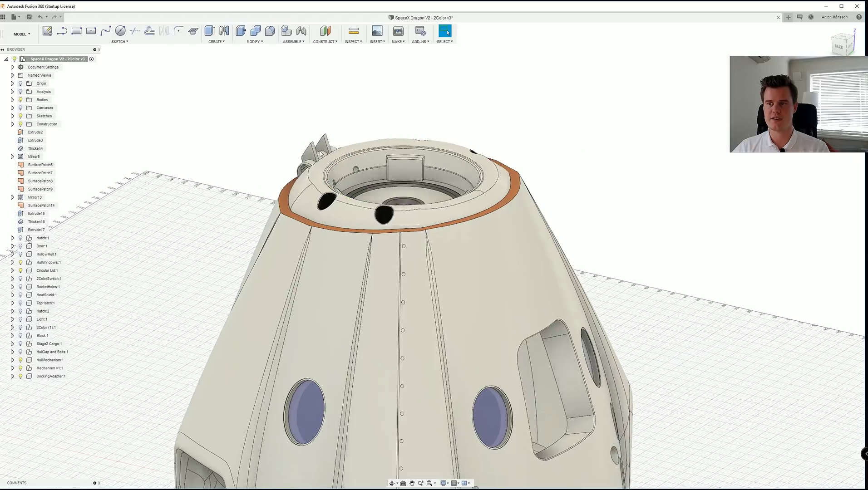
# Step: Remove the flat-armed hinge mechanism parts from the slot beside the capsule's top opening
pyautogui.scroll(5, 303, 168)
pyautogui.click(303, 167)
pyautogui.click(352, 154)
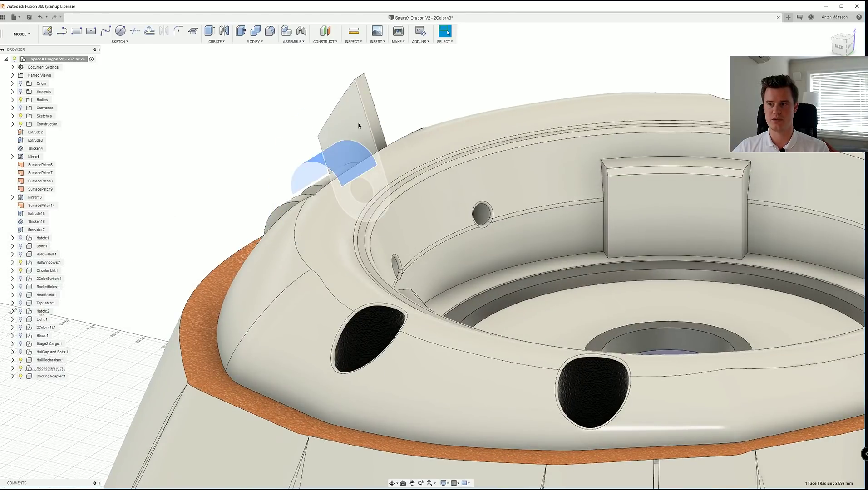
pyautogui.click(358, 127)
pyautogui.keyDown('shift'); pyautogui.moveTo(256, 175); pyautogui.dragTo(293, 207, button='middle'); pyautogui.keyUp('shift')
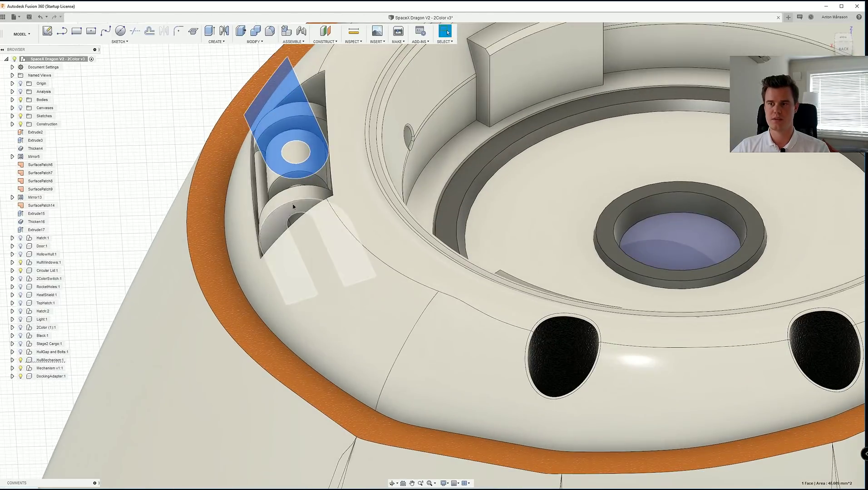
pyautogui.click(510, 200)
pyautogui.scroll(-3, 509, 199)
pyautogui.click(204, 117)
pyautogui.scroll(-3, 407, 223)
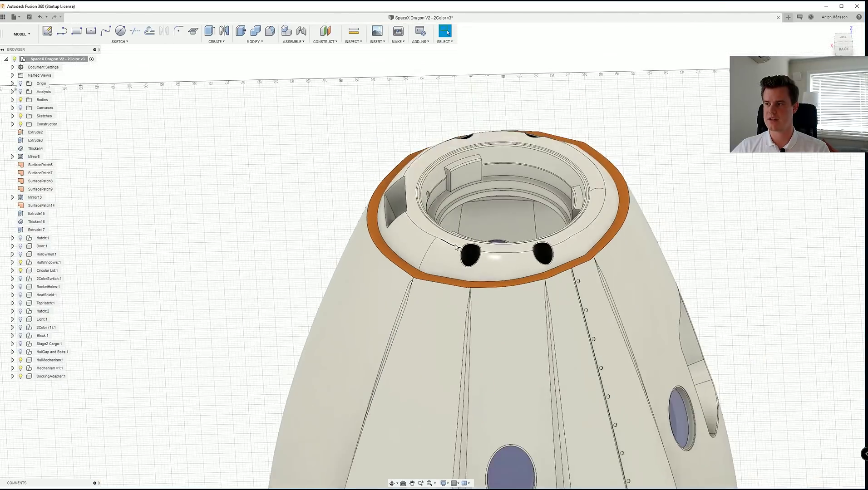
pyautogui.moveTo(511, 302)
pyautogui.mouseDown(button='middle')
pyautogui.moveTo(471, 175)
pyautogui.moveTo(469, 197)
pyautogui.moveTo(363, 186)
pyautogui.mouseUp(button='middle')
pyautogui.scroll(-2, 467, 195)
pyautogui.moveTo(477, 283)
pyautogui.keyDown('shift'); pyautogui.mouseDown(button='middle')
pyautogui.moveTo(400, 292)
pyautogui.moveTo(407, 256)
pyautogui.mouseUp(button='middle'); pyautogui.keyUp('shift')
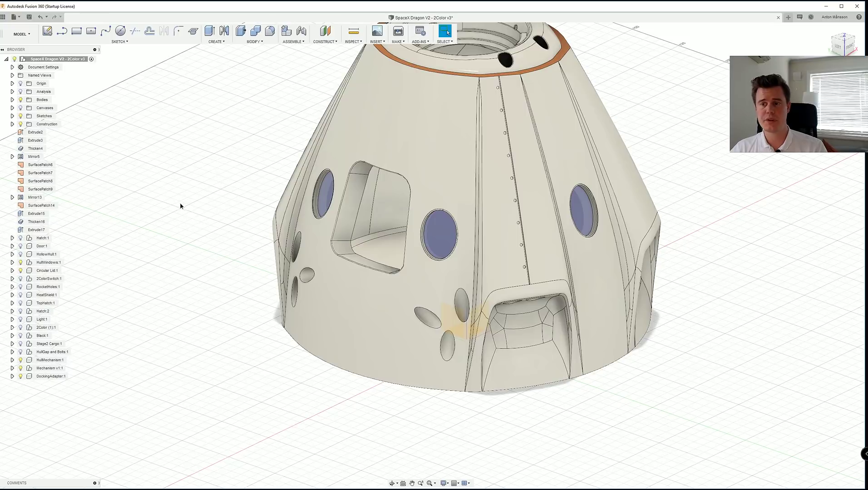
pyautogui.scroll(-2, 180, 206)
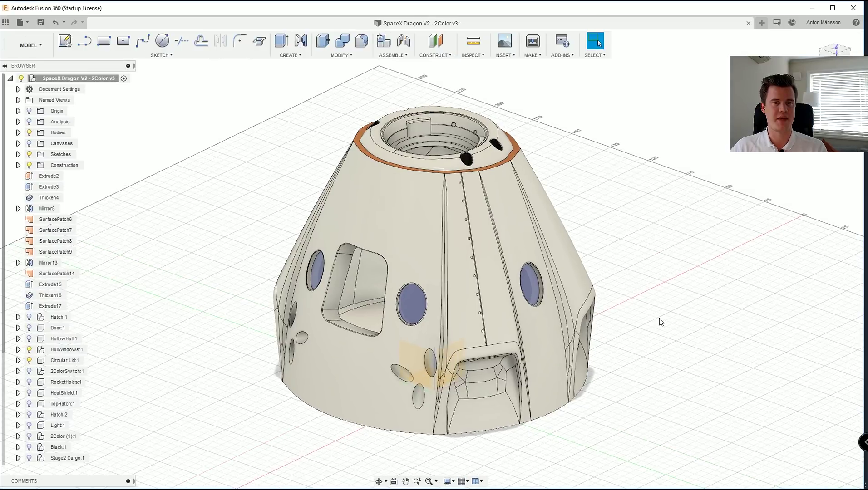
pyautogui.keyDown('shift'); pyautogui.moveTo(613, 324); pyautogui.dragTo(645, 324, button='middle'); pyautogui.keyUp('shift')
pyautogui.moveTo(645, 324)
pyautogui.mouseDown(button='middle')
pyautogui.moveTo(628, 332)
pyautogui.moveTo(645, 332)
pyautogui.mouseUp(button='middle')
pyautogui.keyDown('shift'); pyautogui.moveTo(604, 304); pyautogui.dragTo(598, 274, button='middle'); pyautogui.keyUp('shift')
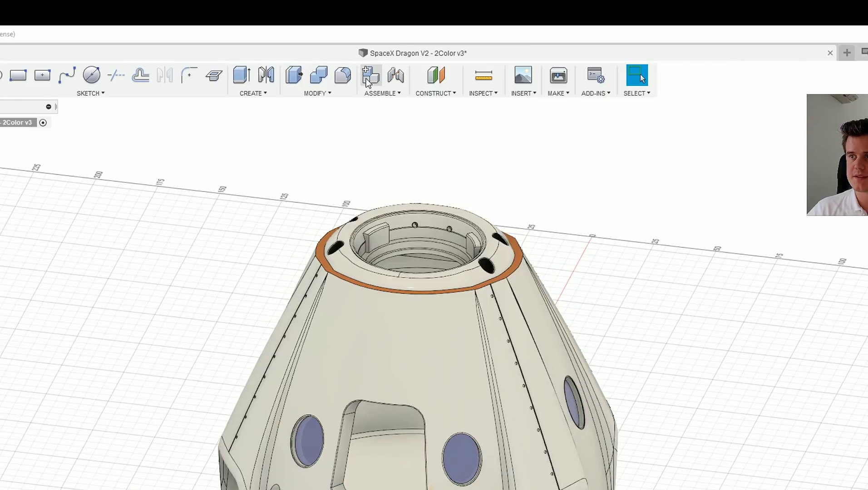
# Step: Create a new active component named DualExtrusion under the top-level assembly
pyautogui.click(376, 81)
pyautogui.write('D')
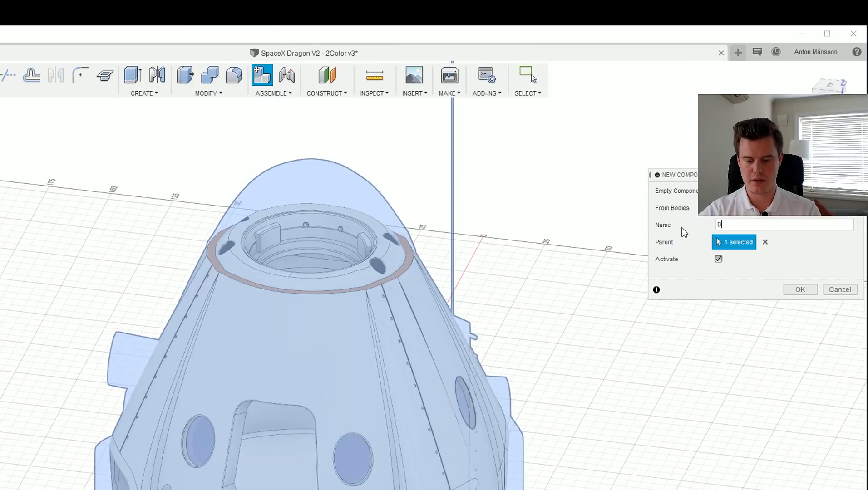
pyautogui.write('ualExtrusion')
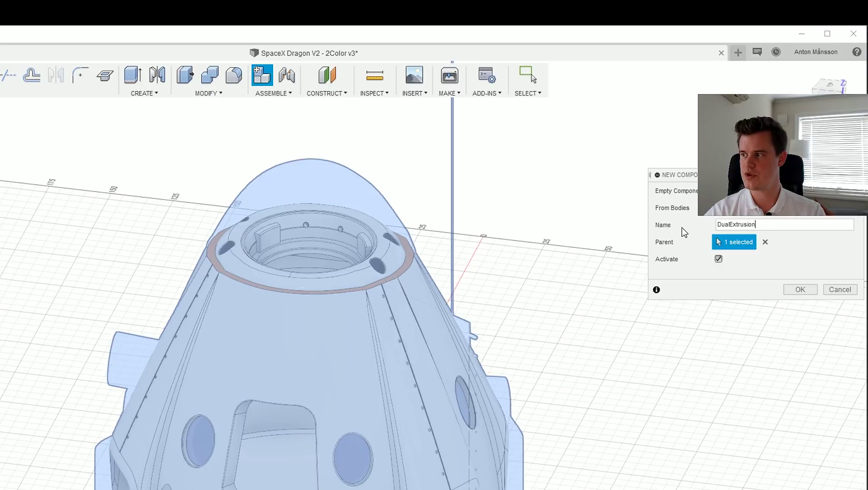
pyautogui.press('Return')
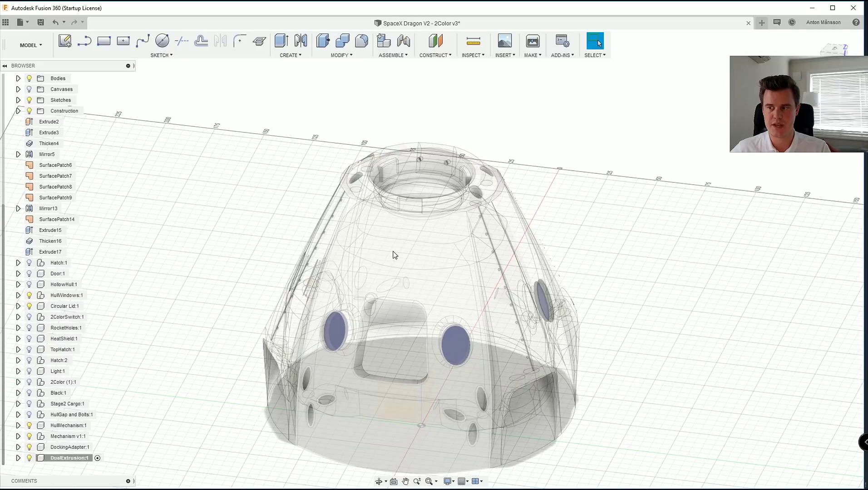
# Step: Copy Body128 from the HullWindows component and paste it in place into the DualExtrusion component
pyautogui.click(521, 179)
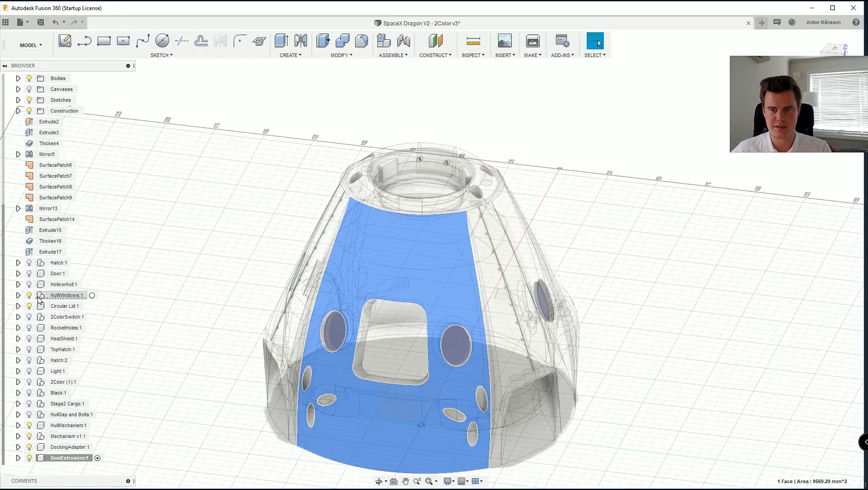
pyautogui.click(18, 295)
pyautogui.scroll(-5, 27, 291)
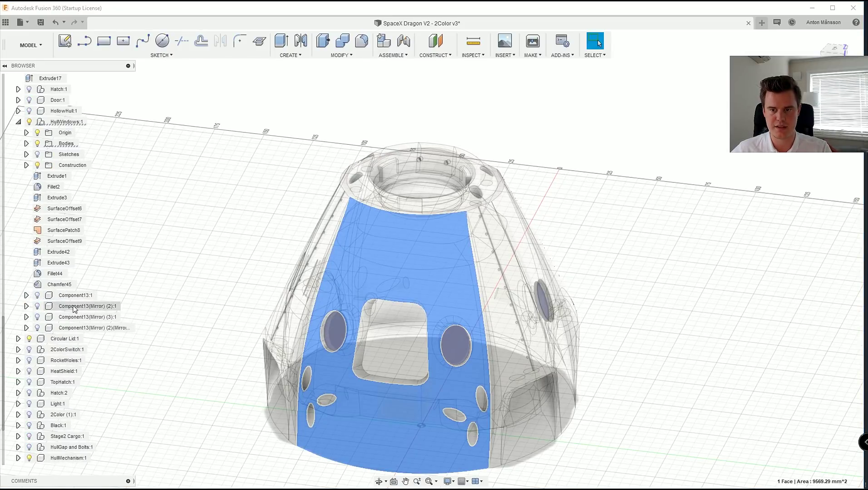
pyautogui.click(26, 144)
pyautogui.click(78, 329)
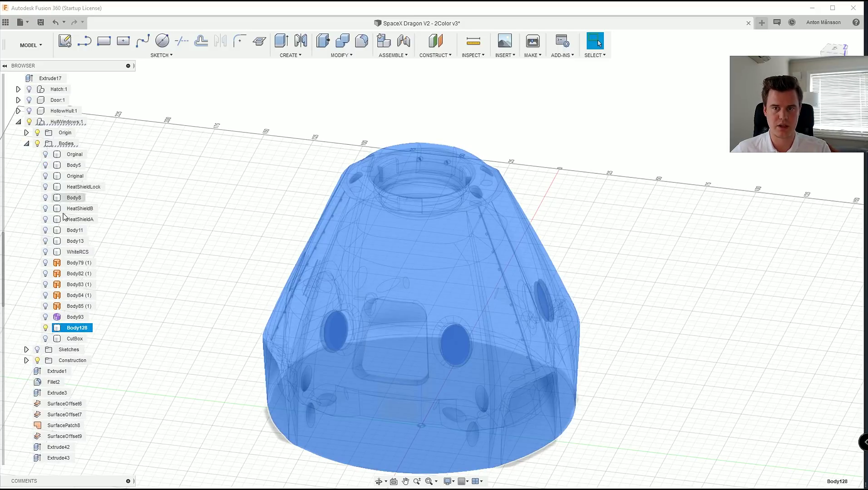
pyautogui.click(18, 122)
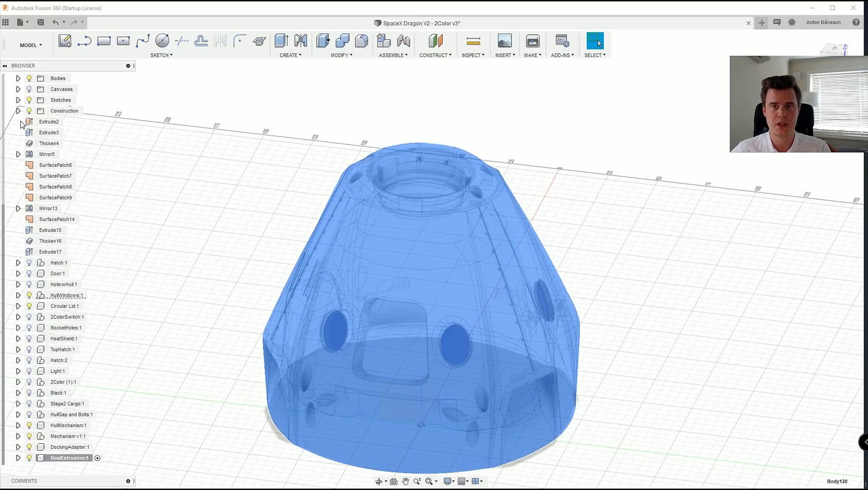
pyautogui.click(64, 460)
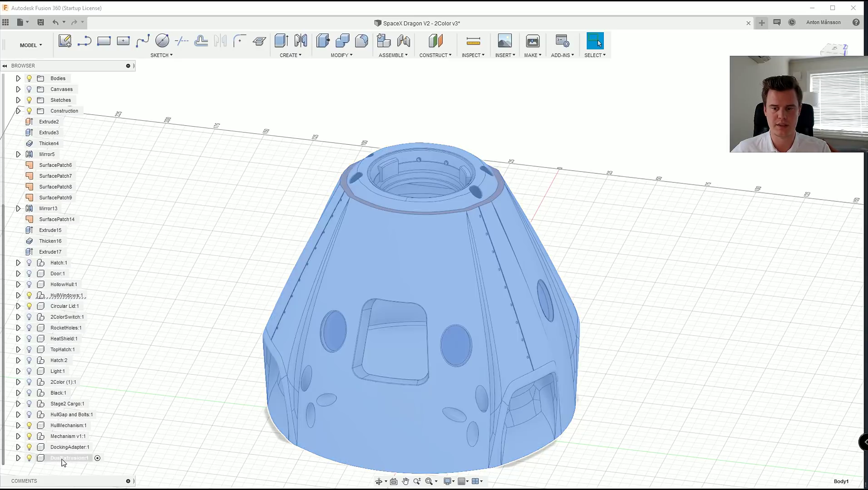
pyautogui.press('m')
pyautogui.click(811, 293)
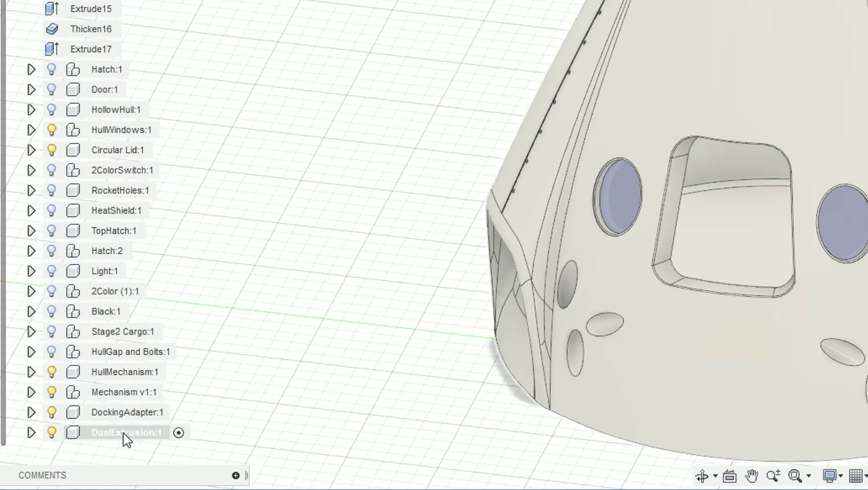
# Step: Isolate the DualExtrusion component
pyautogui.rightClick(124, 434)
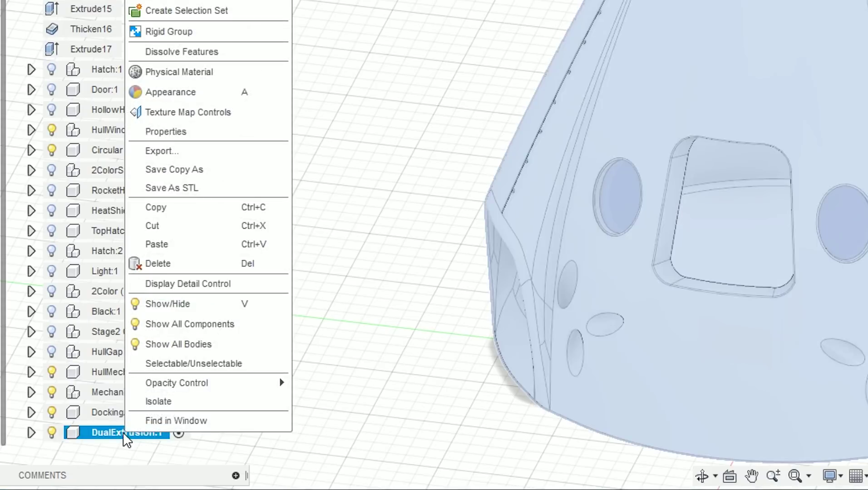
pyautogui.click(172, 402)
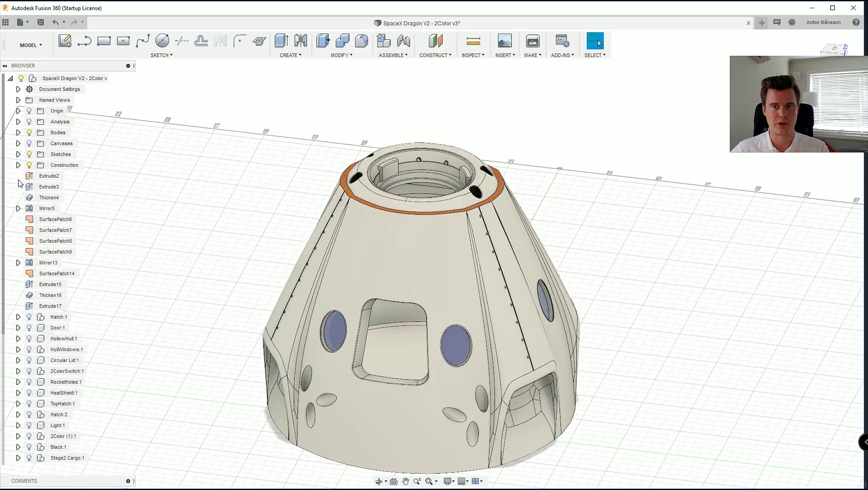
# Step: Examine the isolated capsule hull from above and from the side, including the recesses around its base
pyautogui.scroll(-2, 186, 181)
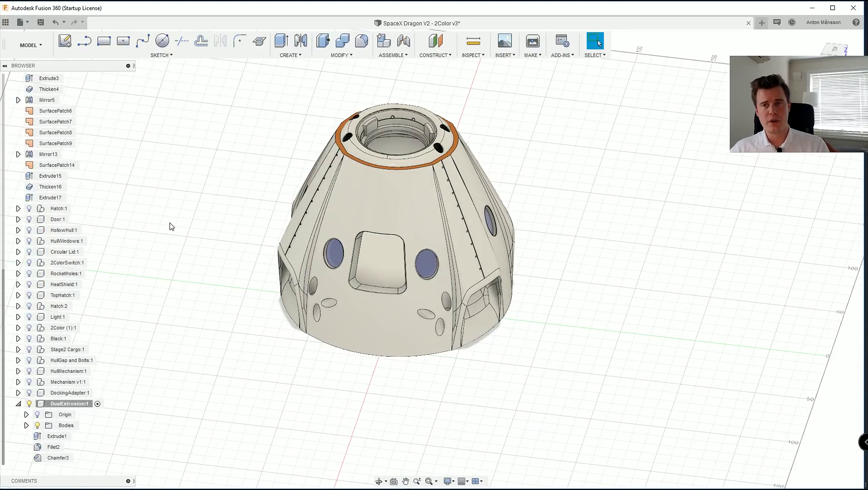
pyautogui.keyDown('shift'); pyautogui.moveTo(221, 248); pyautogui.dragTo(309, 299, button='middle'); pyautogui.keyUp('shift')
pyautogui.scroll(3, 309, 300)
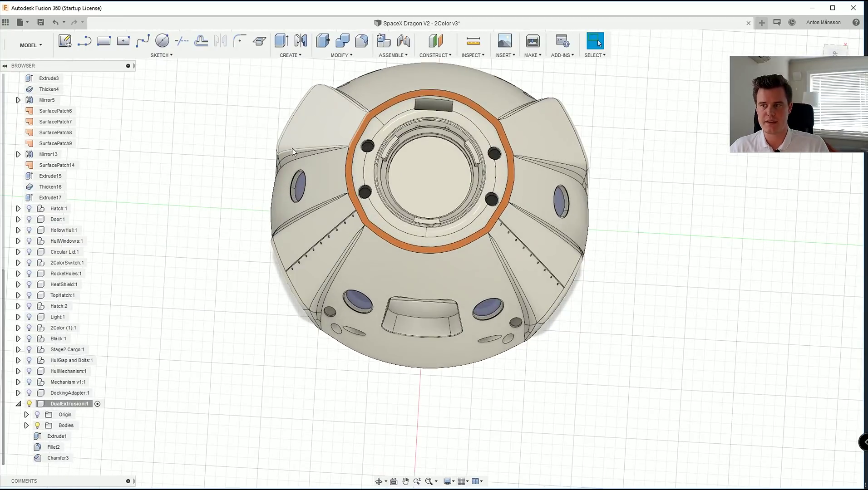
pyautogui.keyDown('shift'); pyautogui.moveTo(593, 277); pyautogui.dragTo(498, 204, button='middle'); pyautogui.keyUp('shift')
pyautogui.scroll(10, 498, 205)
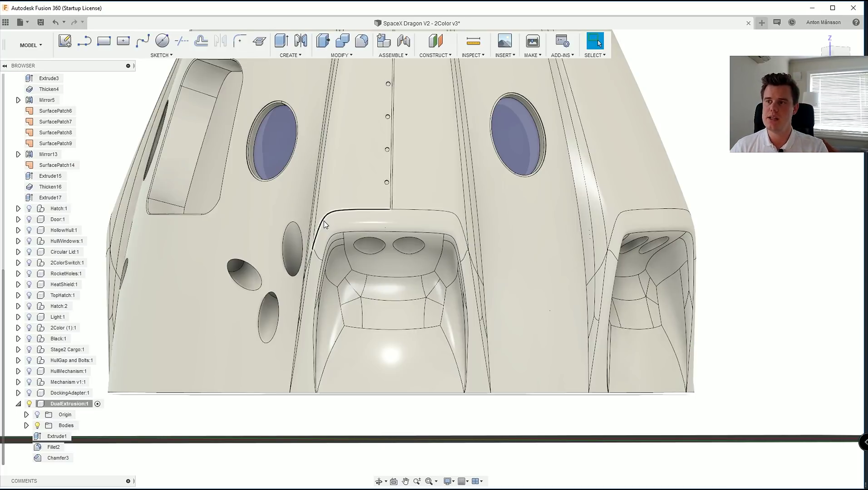
pyautogui.scroll(-5, 331, 221)
pyautogui.keyDown('shift'); pyautogui.moveTo(355, 210); pyautogui.dragTo(363, 270, button='middle'); pyautogui.keyUp('shift')
pyautogui.press('Escape')
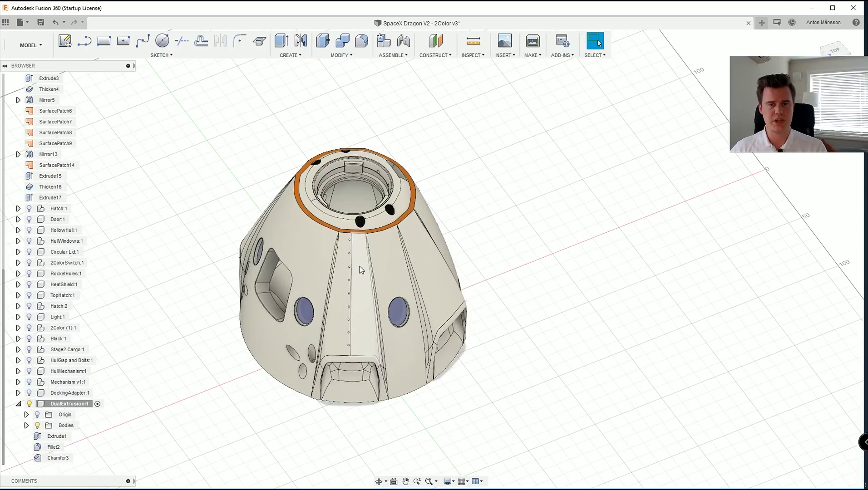
# Step: Inspect a base recess by selecting two of its inner faces, and compare the neighbouring recess and hull panels
pyautogui.click(347, 379)
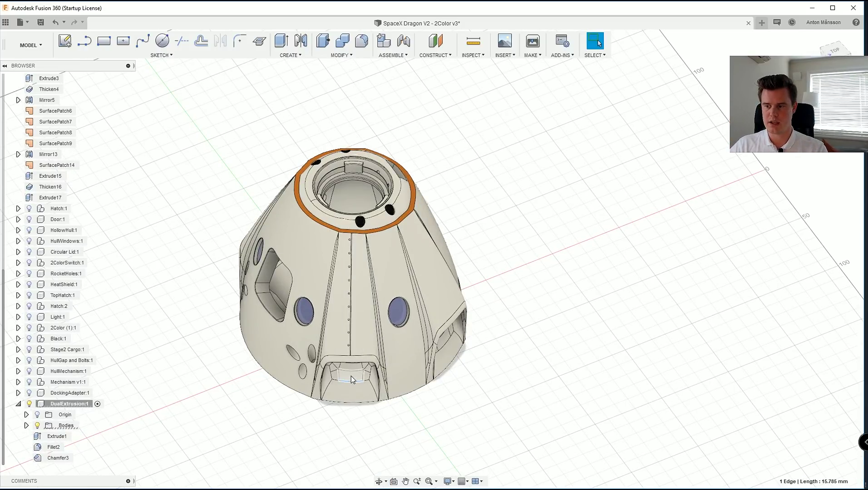
pyautogui.click(354, 367)
pyautogui.keyDown('shift'); pyautogui.moveTo(354, 367); pyautogui.dragTo(345, 410, button='middle'); pyautogui.keyUp('shift')
pyautogui.scroll(3, 347, 380)
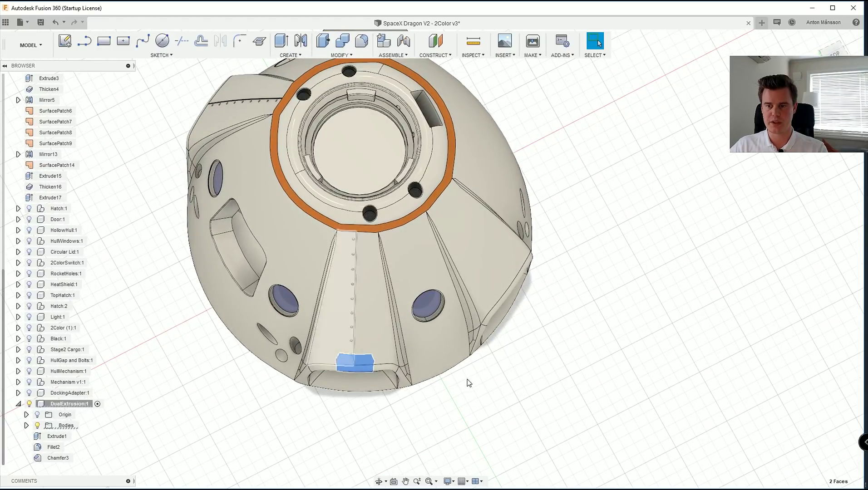
pyautogui.keyDown('shift'); pyautogui.moveTo(471, 408); pyautogui.dragTo(531, 351, button='middle'); pyautogui.keyUp('shift')
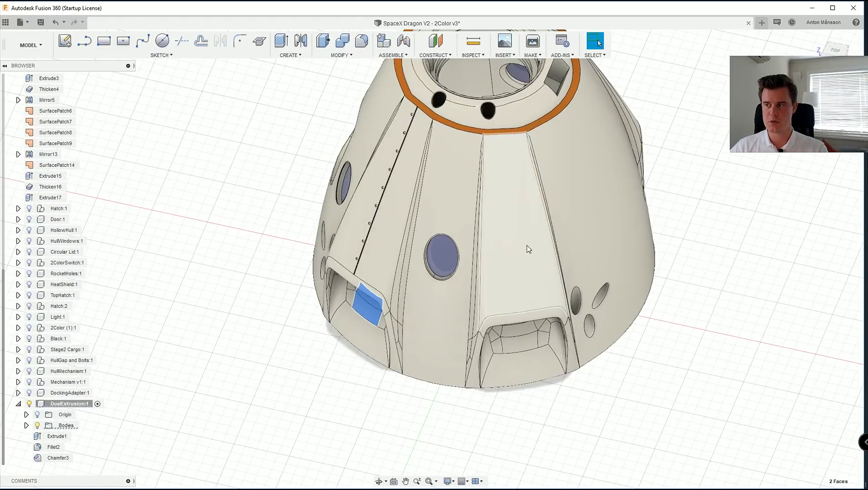
pyautogui.scroll(-3, 148, 272)
pyautogui.click(195, 219)
pyautogui.moveTo(356, 224); pyautogui.dragTo(376, 311, button='middle')
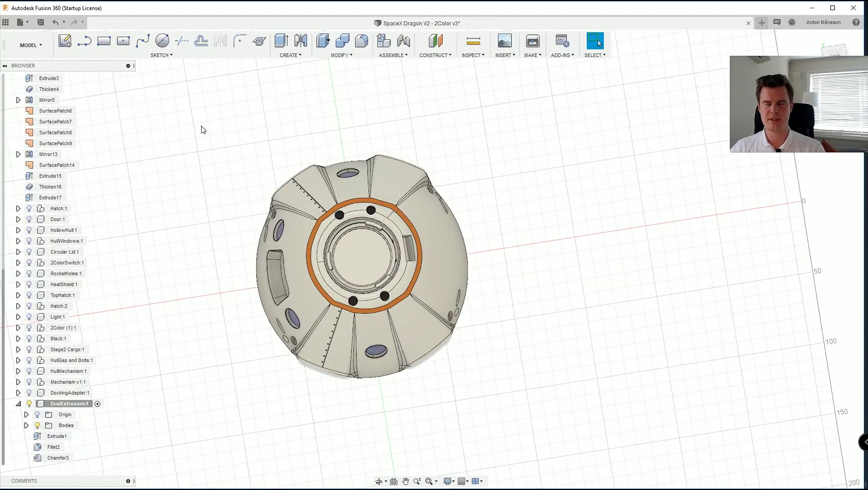
# Step: Create a construction plane offset 160 mm above the XY plane, over the capsule's top
pyautogui.moveTo(203, 130); pyautogui.dragTo(252, 158, button='middle')
pyautogui.click(436, 41)
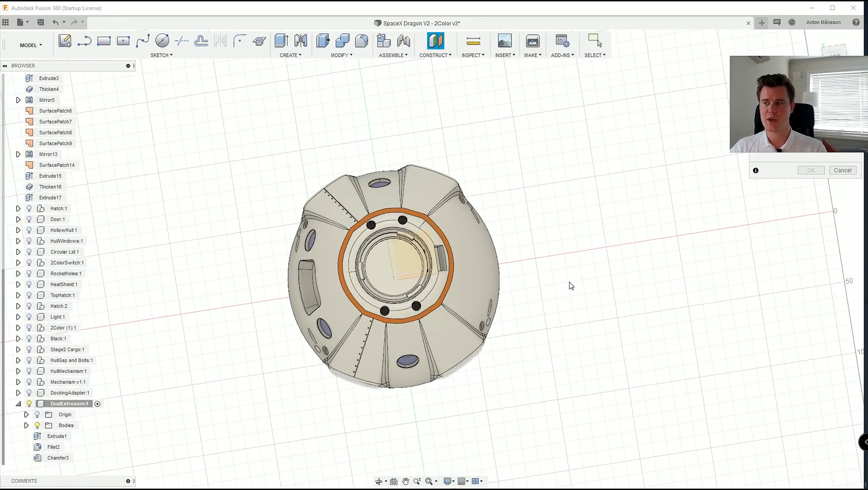
pyautogui.keyDown('shift'); pyautogui.moveTo(548, 293); pyautogui.dragTo(539, 181, button='middle'); pyautogui.keyUp('shift')
pyautogui.click(414, 387)
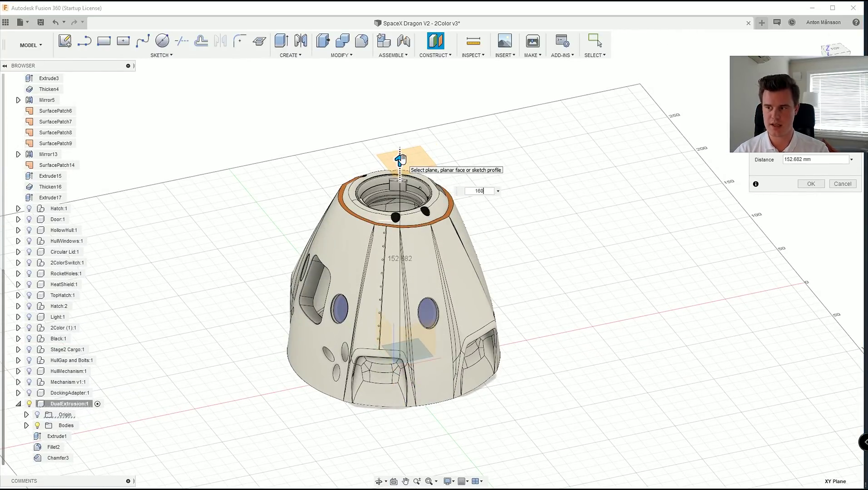
pyautogui.press('Return')
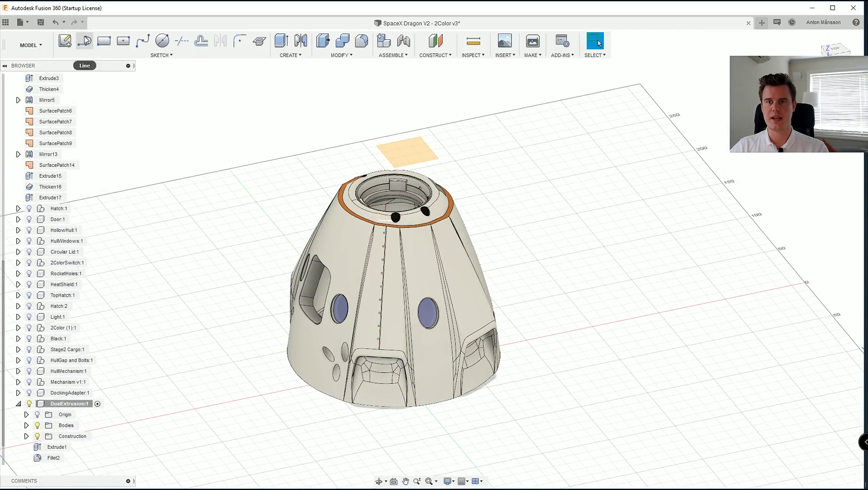
# Step: Sketch on the offset plane above the capsule and project the upper outer edges of two base recesses onto it
pyautogui.click(84, 41)
pyautogui.click(413, 153)
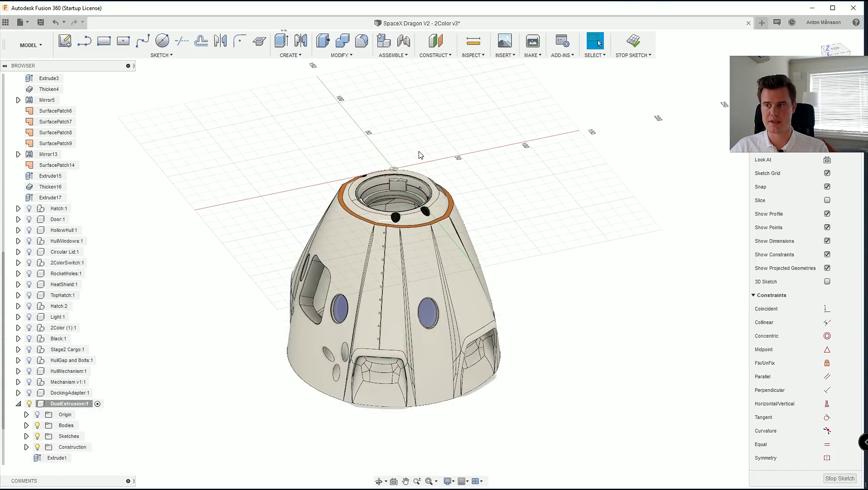
pyautogui.click(155, 56)
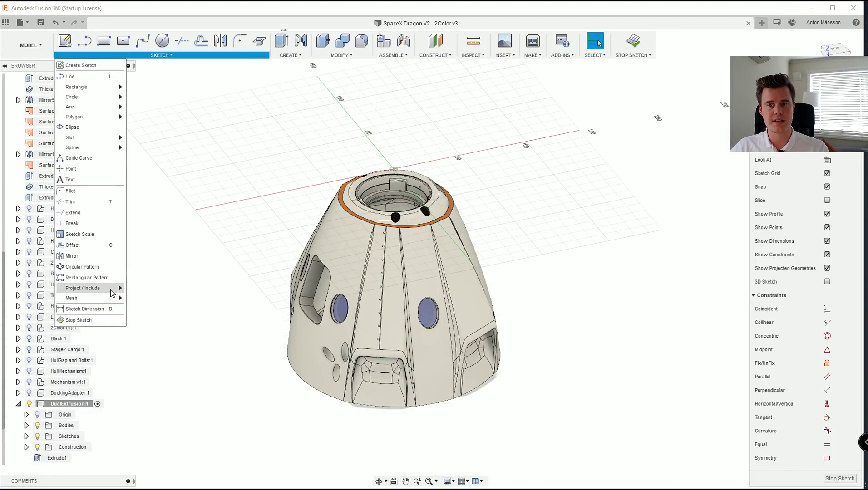
pyautogui.moveTo(112, 294)
pyautogui.click(141, 289)
pyautogui.scroll(5, 329, 340)
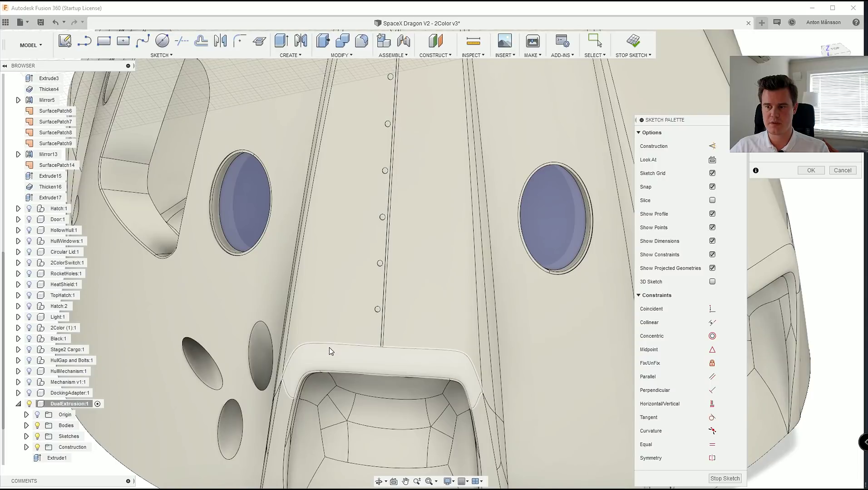
pyautogui.scroll(-5, 327, 343)
pyautogui.keyDown('shift'); pyautogui.moveTo(326, 344); pyautogui.dragTo(320, 286, button='middle'); pyautogui.keyUp('shift')
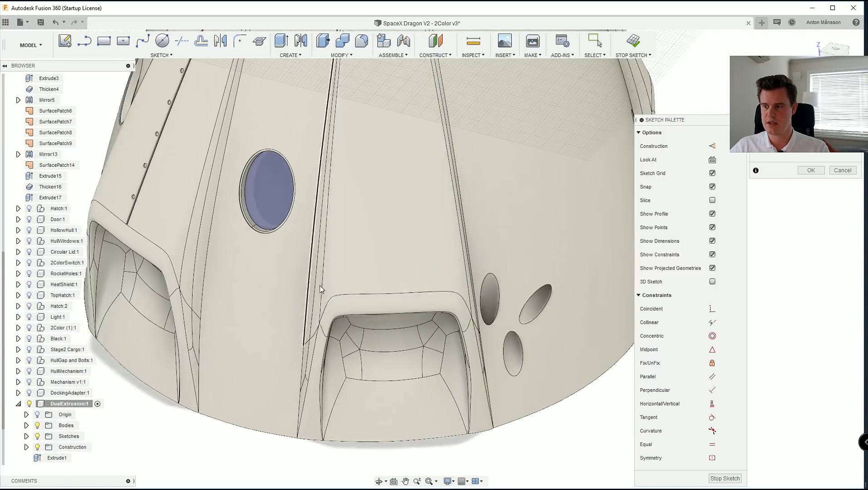
pyautogui.click(346, 296)
pyautogui.scroll(-5, 366, 292)
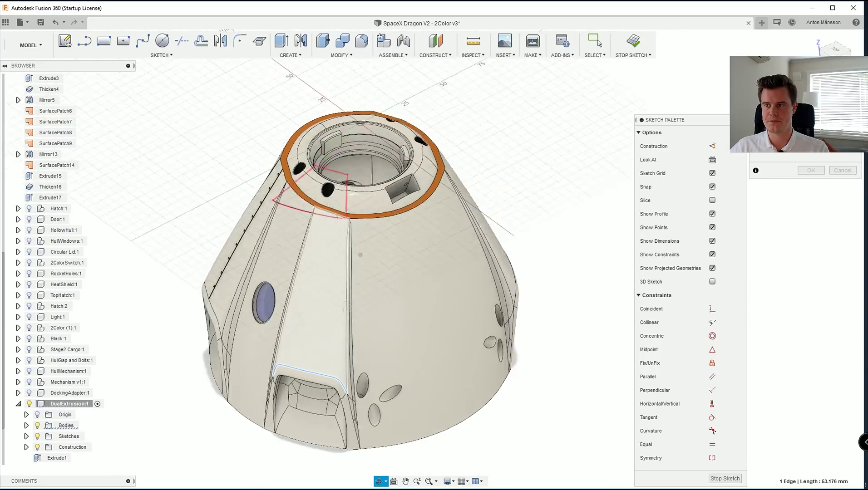
pyautogui.keyDown('shift'); pyautogui.moveTo(348, 308); pyautogui.dragTo(315, 307, button='middle'); pyautogui.keyUp('shift')
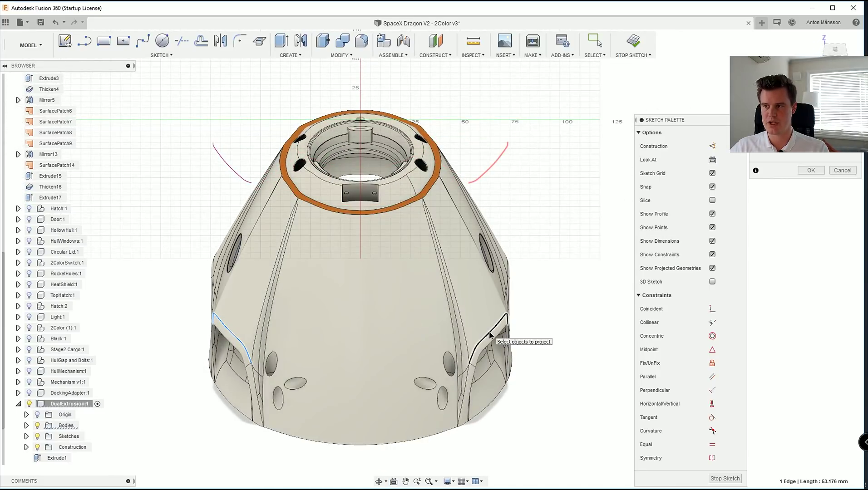
pyautogui.click(490, 335)
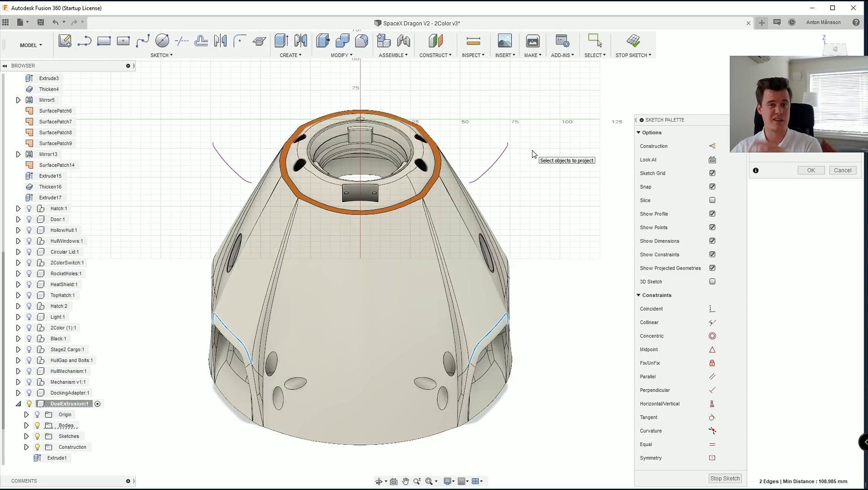
pyautogui.click(811, 170)
# Step: Close each of the two projected curves with a straight line between its endpoints
pyautogui.keyDown('shift'); pyautogui.moveTo(358, 145); pyautogui.dragTo(344, 106, button='middle'); pyautogui.keyUp('shift')
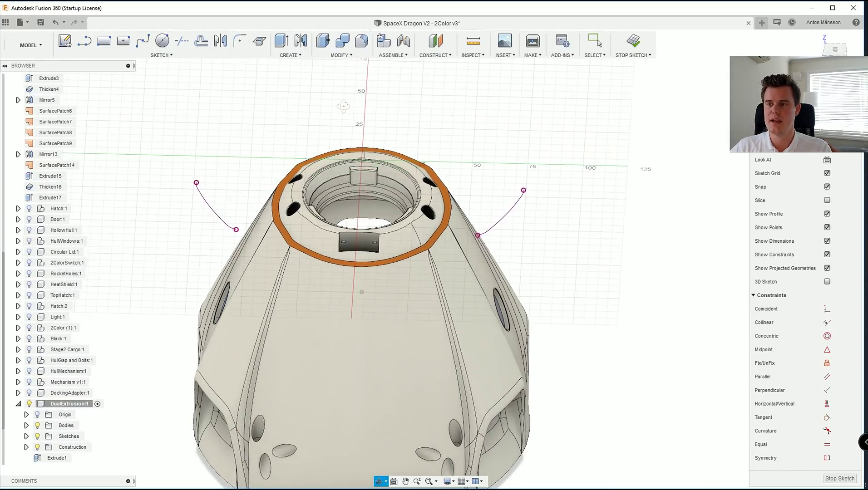
pyautogui.click(84, 41)
pyautogui.click(196, 183)
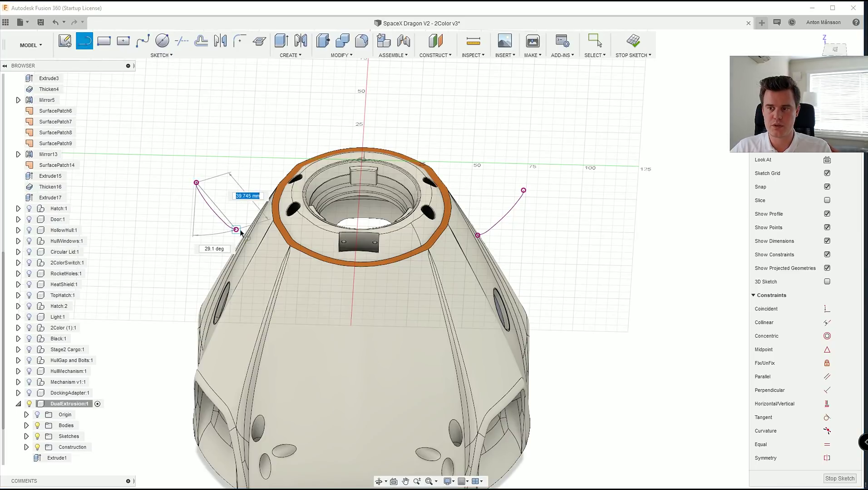
pyautogui.doubleClick(237, 230)
pyautogui.click(524, 190)
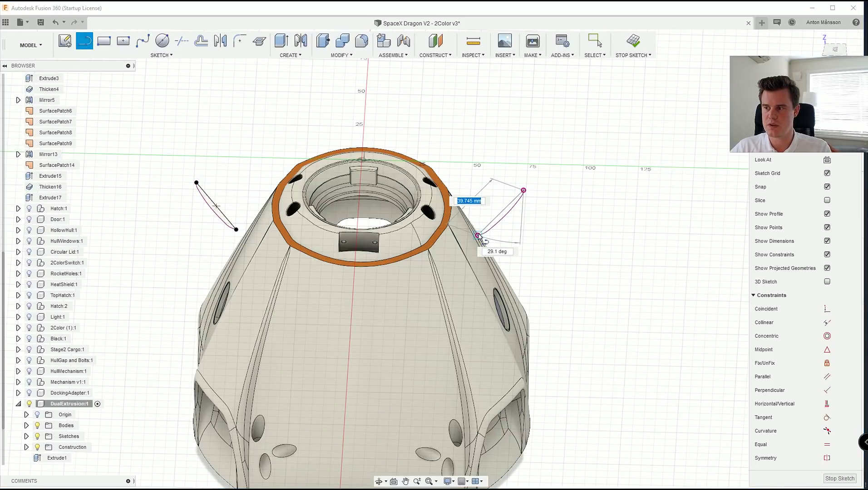
pyautogui.doubleClick(478, 235)
pyautogui.press('Escape')
# Step: Draw two reference lines from the sketch origin, one along the red axis and one along the green axis
pyautogui.moveTo(502, 217)
pyautogui.keyDown('shift'); pyautogui.mouseDown(button='middle')
pyautogui.moveTo(496, 198)
pyautogui.moveTo(497, 205)
pyautogui.mouseUp(button='middle'); pyautogui.keyUp('shift')
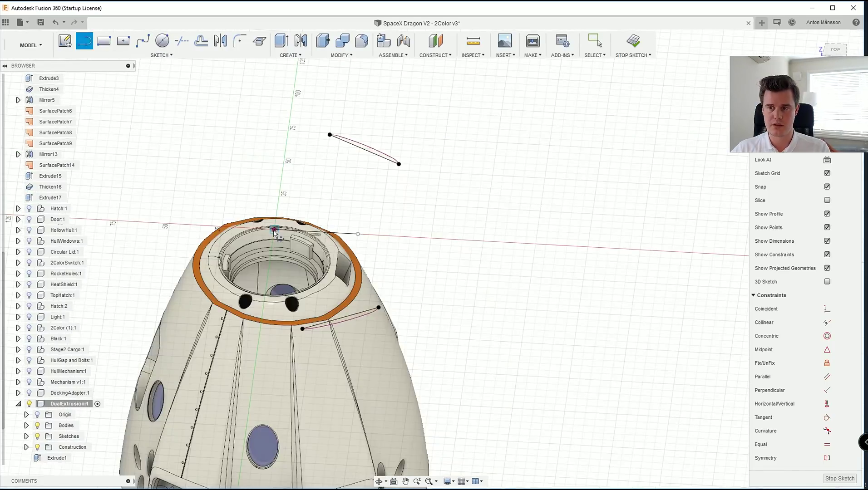
pyautogui.click(274, 229)
pyautogui.click(279, 191)
pyautogui.click(297, 191)
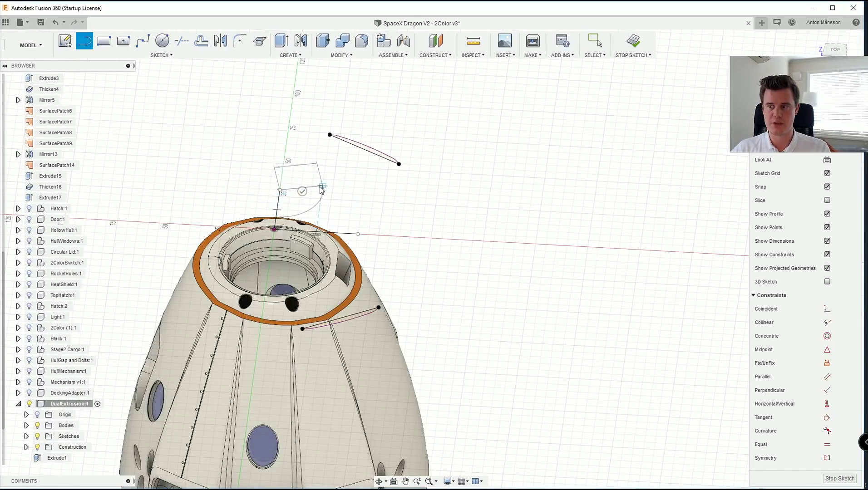
pyautogui.press('Escape')
pyautogui.keyDown('shift'); pyautogui.moveTo(363, 195); pyautogui.dragTo(341, 217, button='middle'); pyautogui.keyUp('shift')
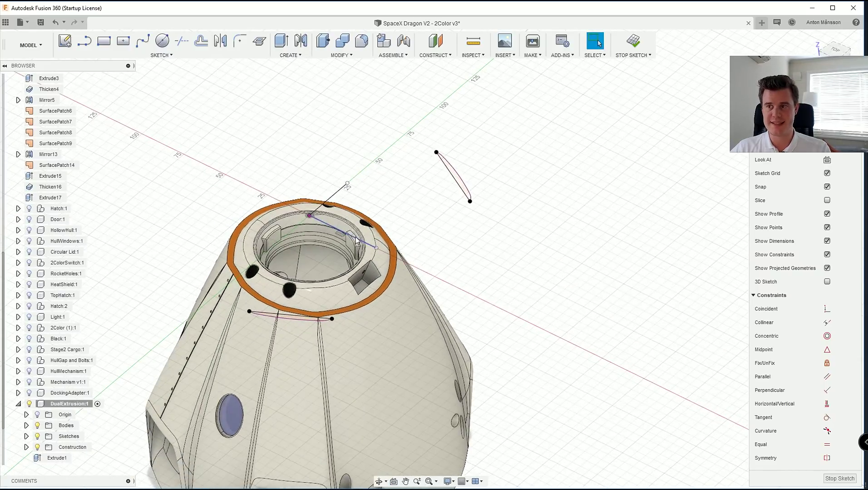
# Step: Add driven angular dimensions between the red-axis reference line and each of the two straight closing lines
pyautogui.click(196, 55)
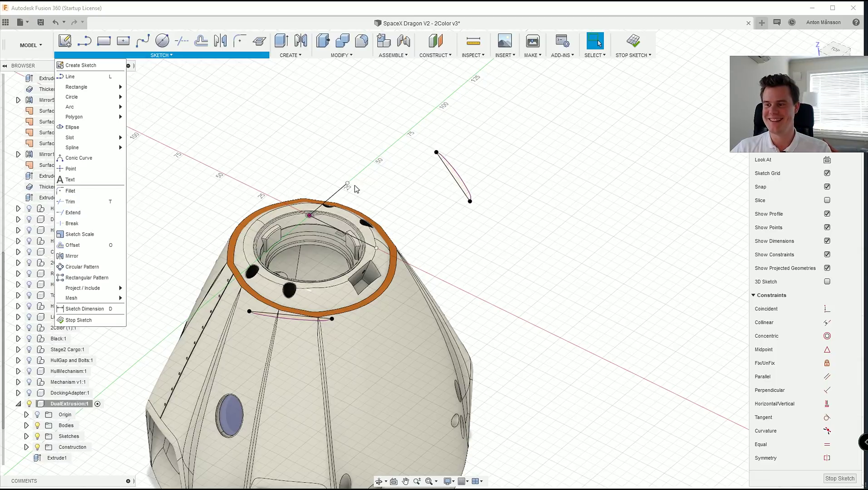
pyautogui.click(342, 230)
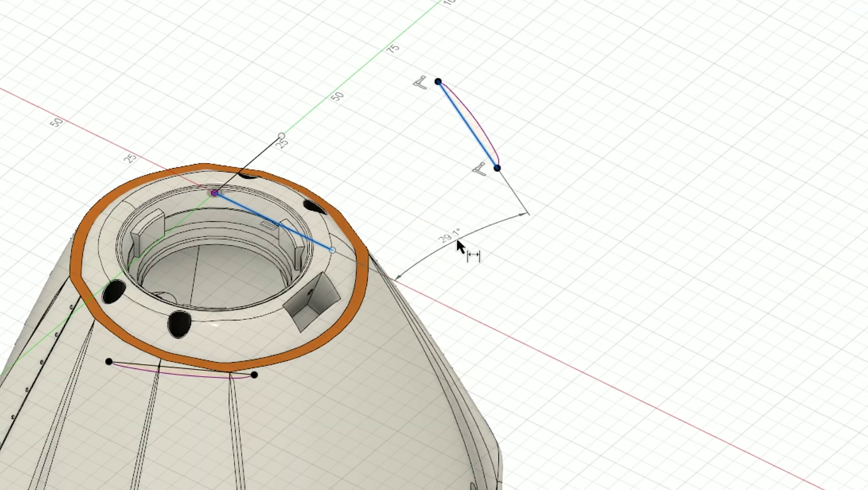
pyautogui.click(450, 234)
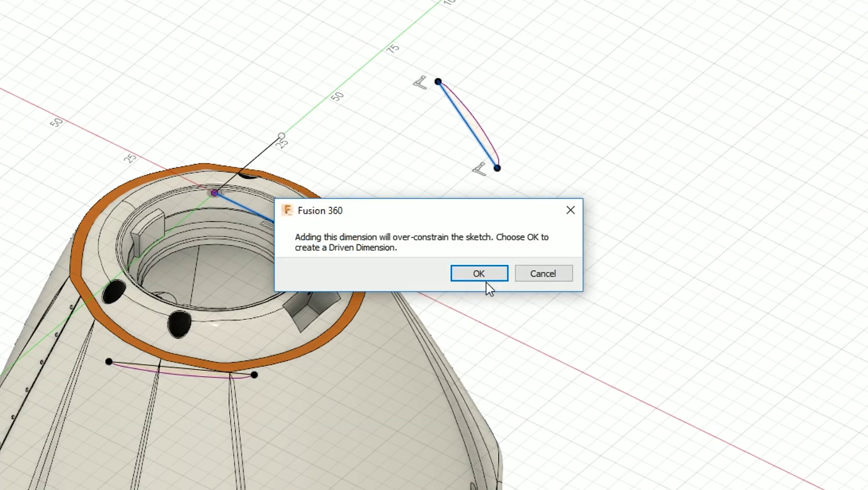
pyautogui.click(481, 268)
pyautogui.scroll(-2, 419, 205)
pyautogui.keyDown('shift'); pyautogui.moveTo(419, 205); pyautogui.dragTo(381, 229, button='middle'); pyautogui.keyUp('shift')
pyautogui.scroll(3, 404, 277)
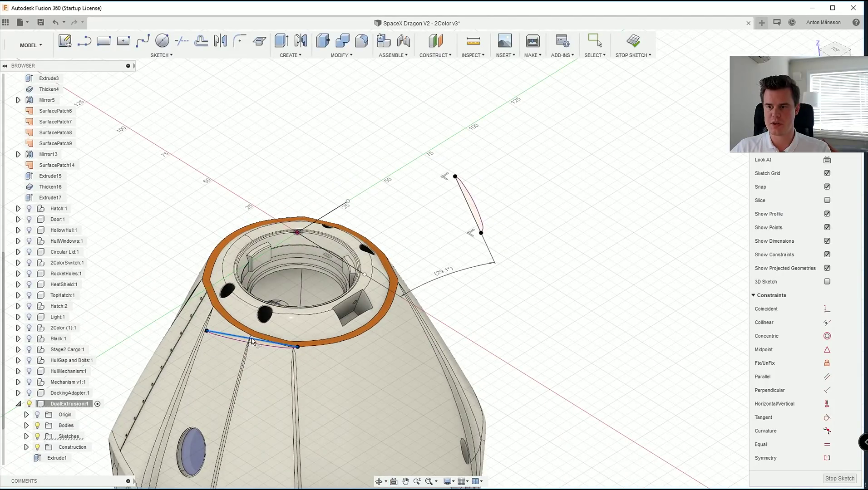
pyautogui.click(416, 321)
pyautogui.click(457, 261)
pyautogui.keyDown('shift'); pyautogui.moveTo(458, 261); pyautogui.dragTo(380, 324, button='middle'); pyautogui.keyUp('shift')
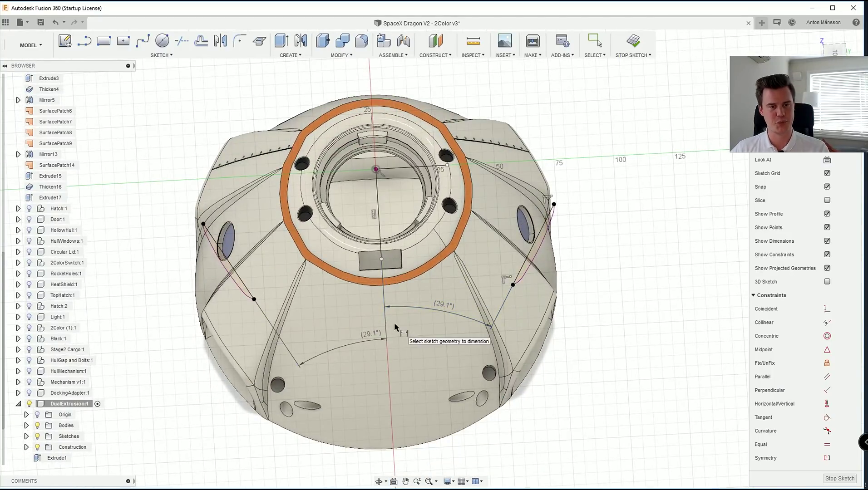
# Step: Extrude the straight closing line of one projected recess curve upwards as a flat surface in a new body
pyautogui.keyDown('shift'); pyautogui.moveTo(358, 287); pyautogui.dragTo(237, 241, button='middle'); pyautogui.keyUp('shift')
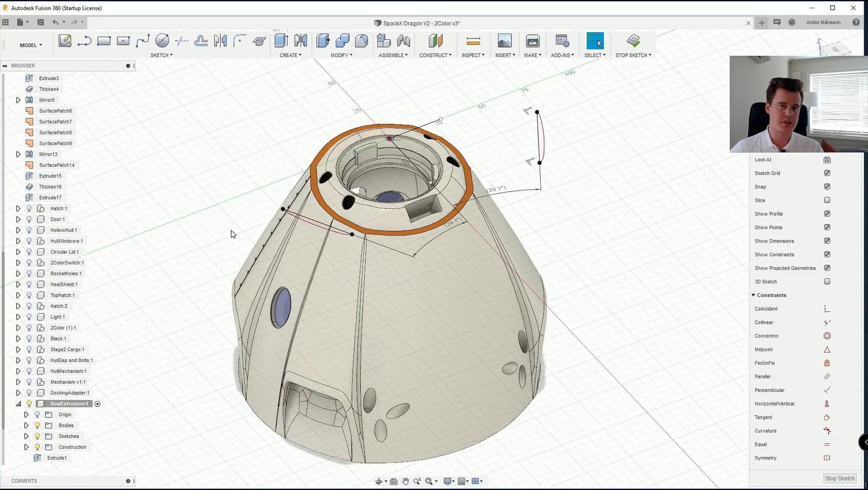
pyautogui.scroll(5, 330, 318)
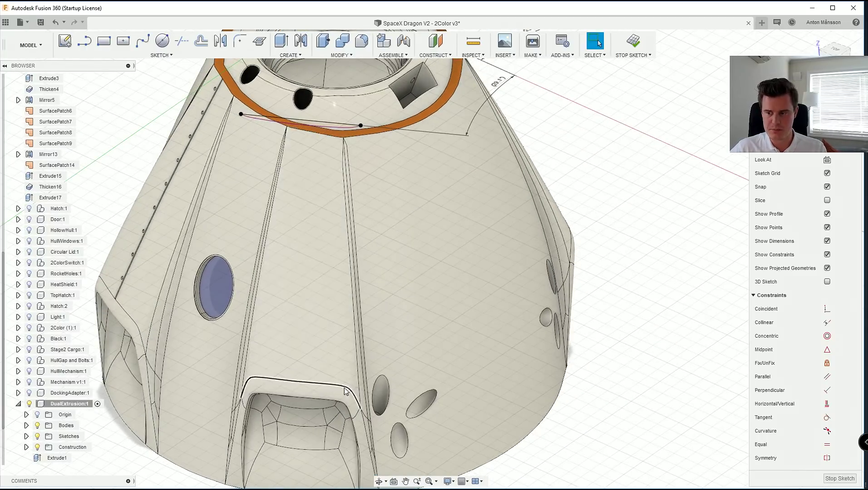
pyautogui.scroll(-2, 326, 367)
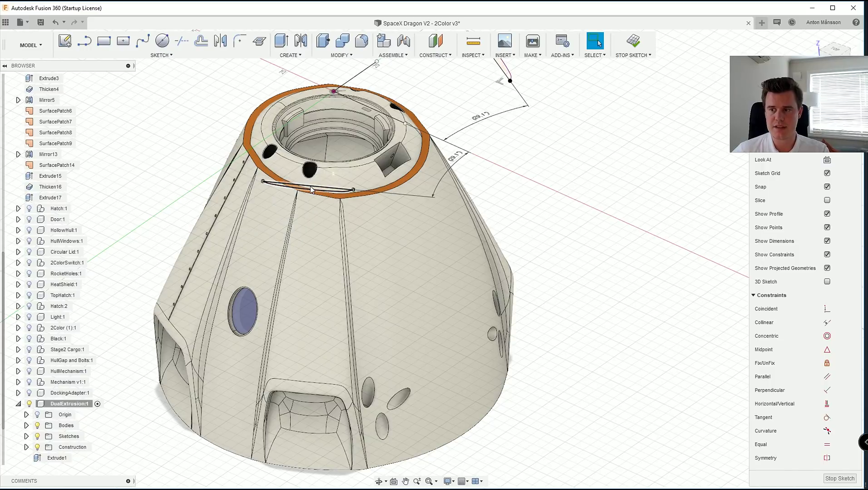
pyautogui.scroll(3, 309, 179)
pyautogui.keyDown('shift'); pyautogui.moveTo(274, 229); pyautogui.dragTo(211, 261, button='middle'); pyautogui.keyUp('shift')
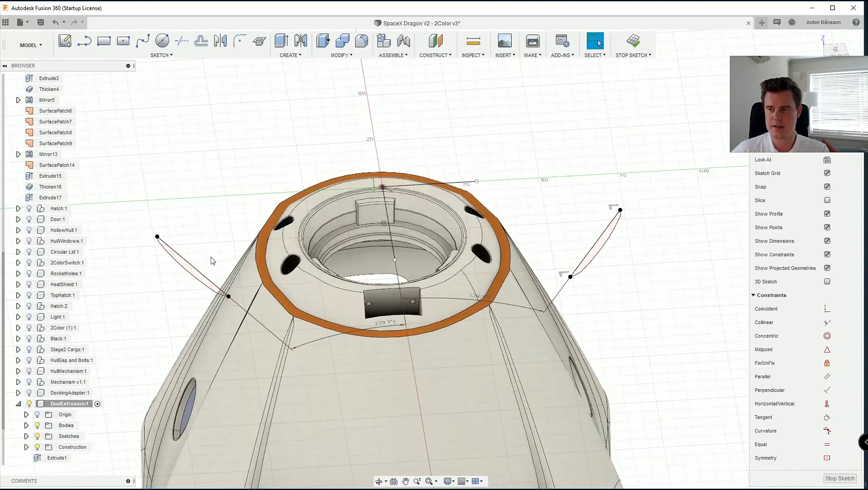
pyautogui.rightClick(196, 269)
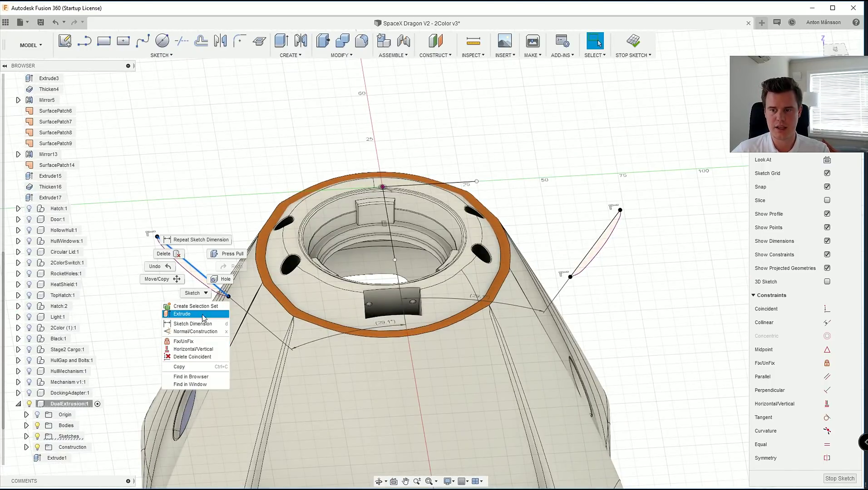
pyautogui.click(177, 315)
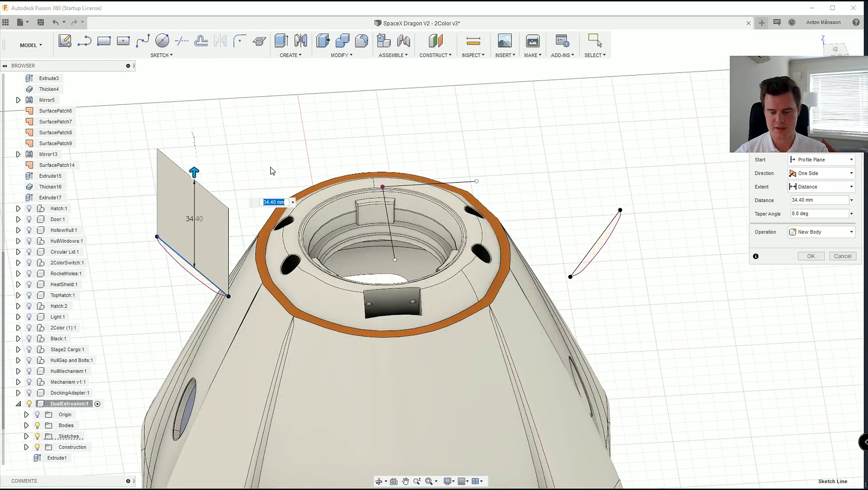
pyautogui.press('Return')
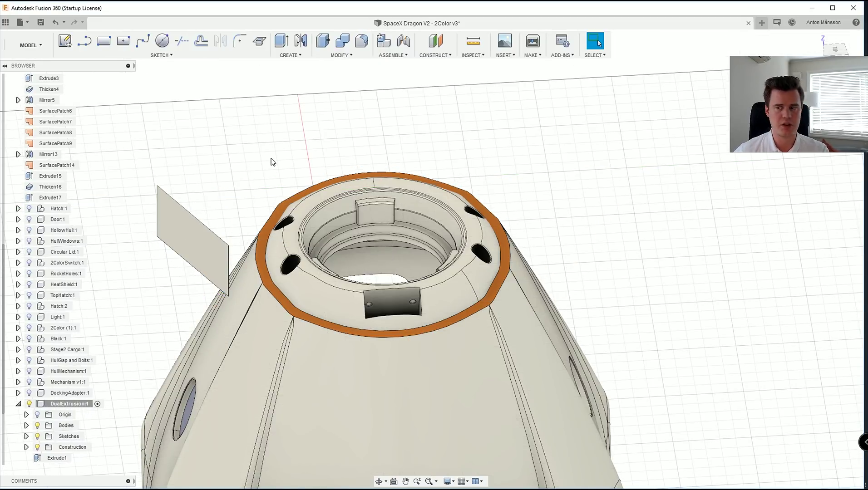
# Step: Start a new sketch on the flat extruded surface beside the capsule's top
pyautogui.scroll(-3, 272, 162)
pyautogui.moveTo(268, 156)
pyautogui.mouseDown(button='middle')
pyautogui.moveTo(308, 136)
pyautogui.moveTo(303, 141)
pyautogui.mouseUp(button='middle')
pyautogui.click(59, 44)
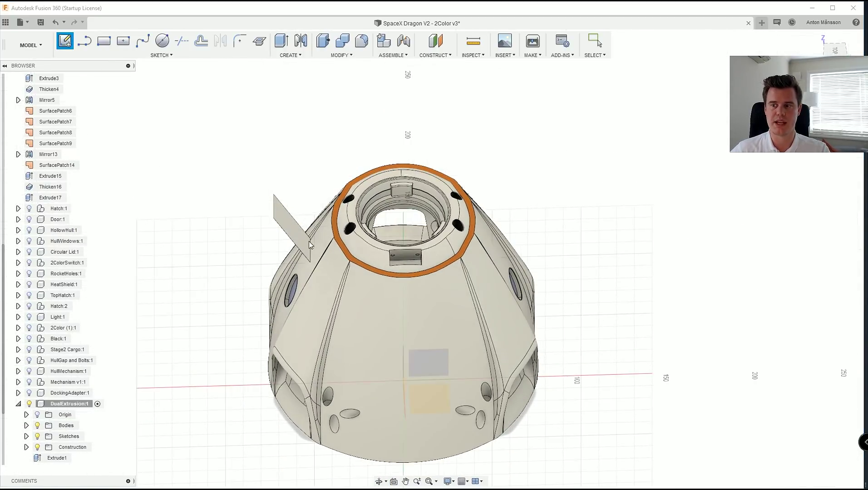
pyautogui.click(299, 234)
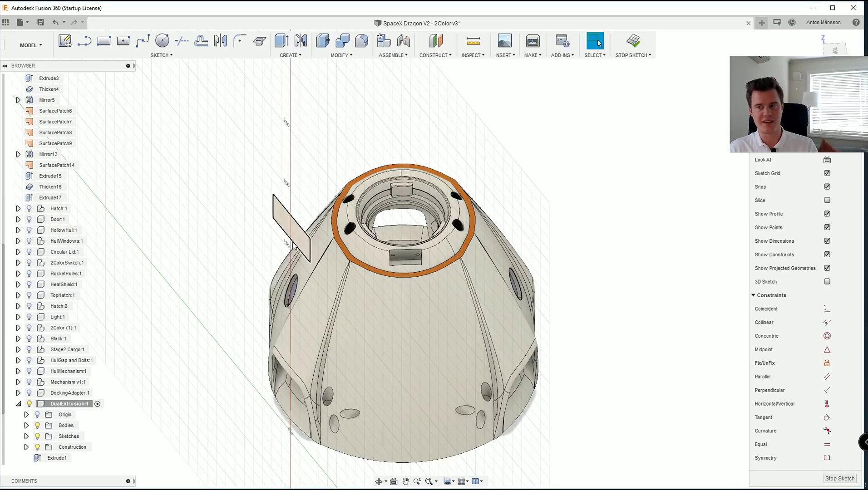
# Step: Examine how the base recess lines up with the new sketch plane, including a view square to the sketch
pyautogui.moveTo(294, 246)
pyautogui.keyDown('shift'); pyautogui.mouseDown(button='middle')
pyautogui.moveTo(354, 286)
pyautogui.moveTo(382, 290)
pyautogui.mouseUp(button='middle'); pyautogui.keyUp('shift')
pyautogui.scroll(3, 353, 300)
pyautogui.scroll(-2, 330, 385)
pyautogui.moveTo(366, 381)
pyautogui.mouseDown(button='middle')
pyautogui.moveTo(364, 324)
pyautogui.moveTo(343, 296)
pyautogui.mouseUp(button='middle')
pyautogui.scroll(4, 343, 296)
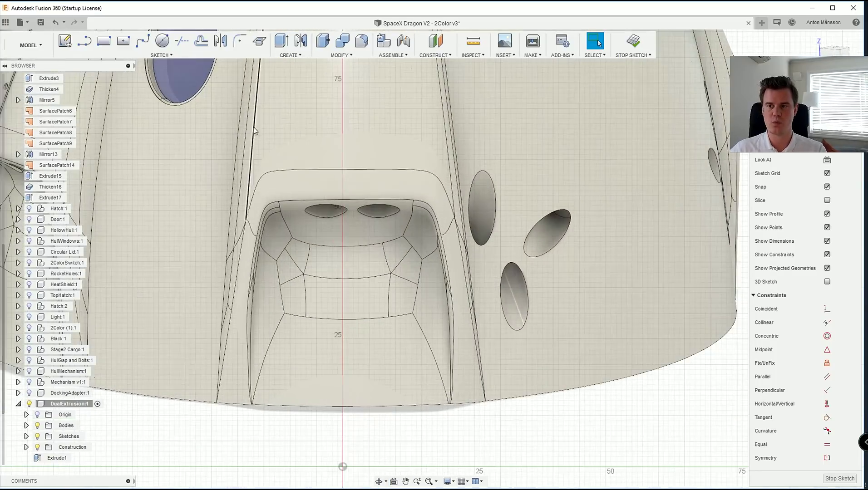
pyautogui.keyDown('shift'); pyautogui.moveTo(330, 218); pyautogui.dragTo(337, 237, button='middle'); pyautogui.keyUp('shift')
pyautogui.scroll(-3, 327, 203)
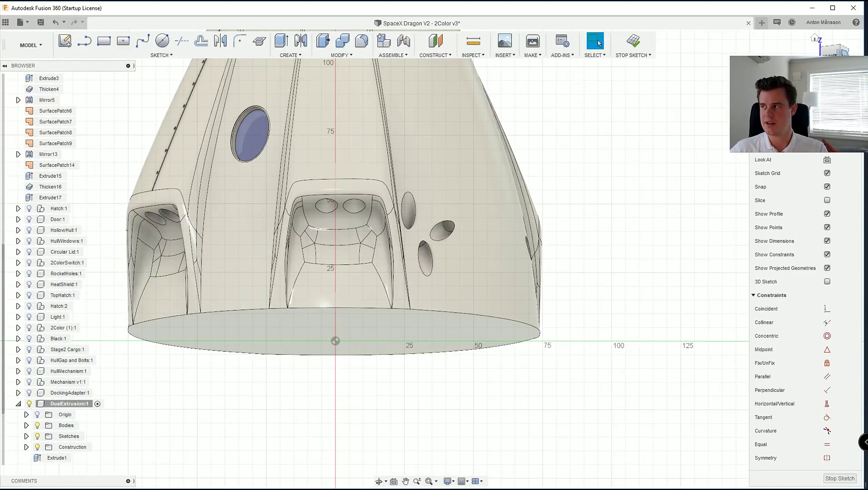
pyautogui.click(827, 161)
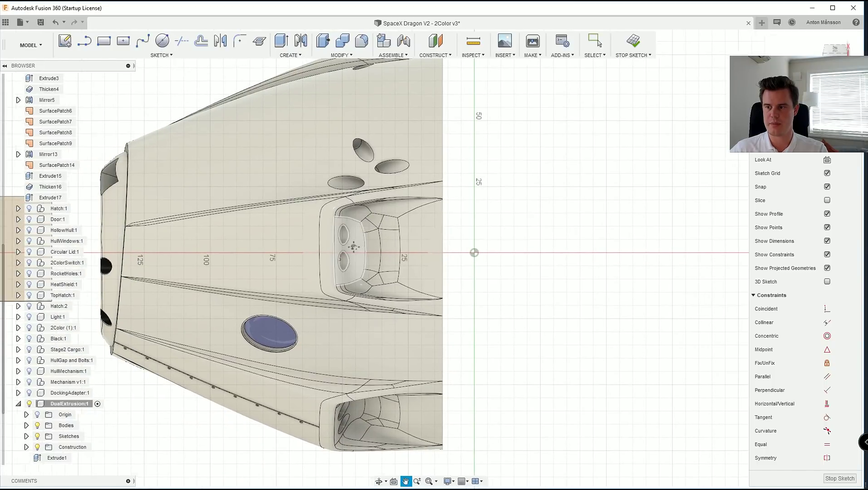
pyautogui.scroll(5, 338, 249)
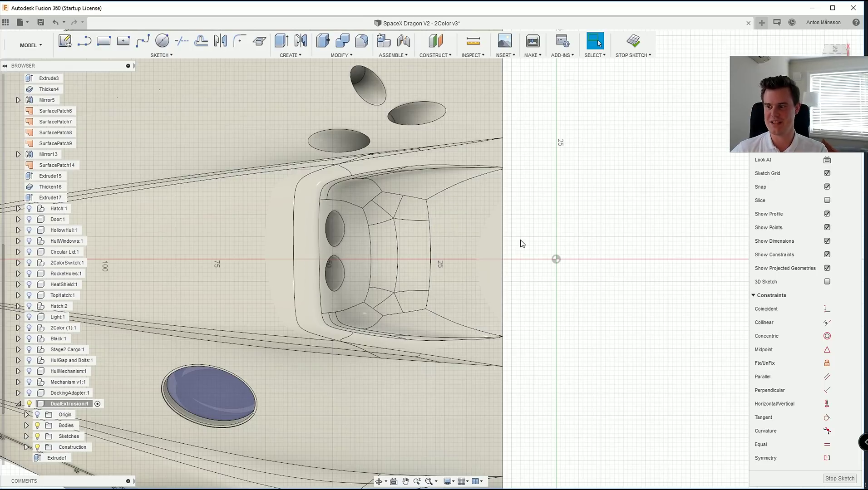
pyautogui.moveTo(522, 244)
pyautogui.keyDown('shift'); pyautogui.mouseDown(button='middle')
pyautogui.moveTo(419, 255)
pyautogui.moveTo(457, 131)
pyautogui.mouseUp(button='middle'); pyautogui.keyUp('shift')
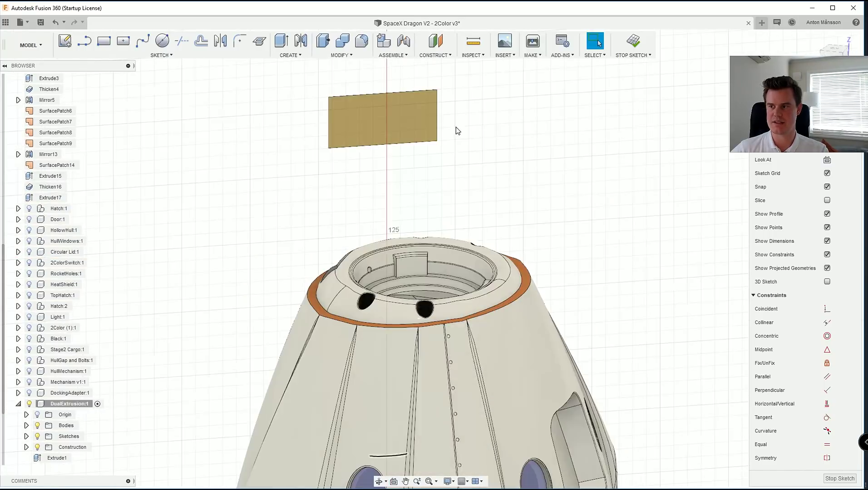
pyautogui.moveTo(530, 431); pyautogui.dragTo(484, 219, button='middle')
pyautogui.scroll(-3, 409, 212)
pyautogui.keyDown('shift'); pyautogui.moveTo(227, 281); pyautogui.dragTo(371, 324, button='middle'); pyautogui.keyUp('shift')
pyautogui.scroll(2, 371, 324)
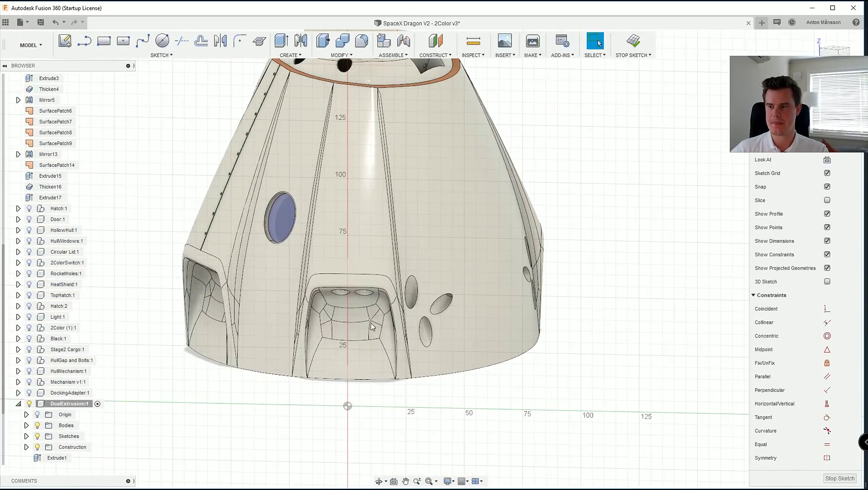
# Step: Project the top band and both side strips of the frame around the front base recess onto the sketch
pyautogui.scroll(1, 371, 324)
pyautogui.click(155, 55)
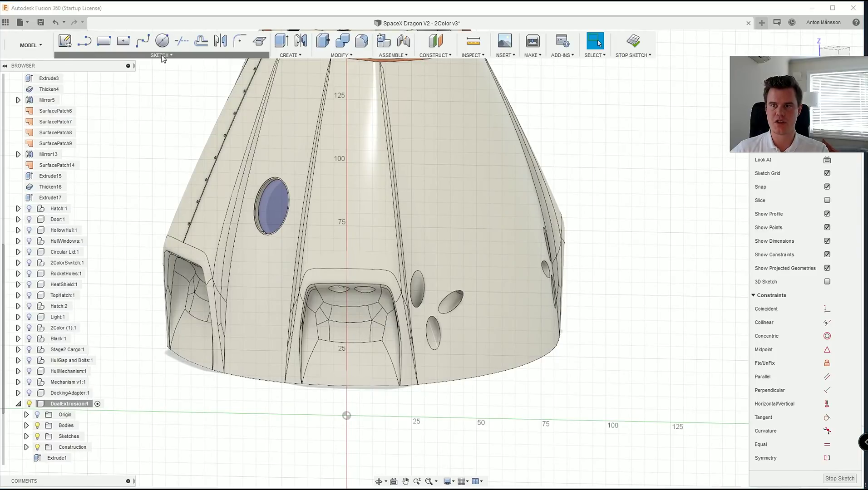
pyautogui.moveTo(102, 288)
pyautogui.click(157, 291)
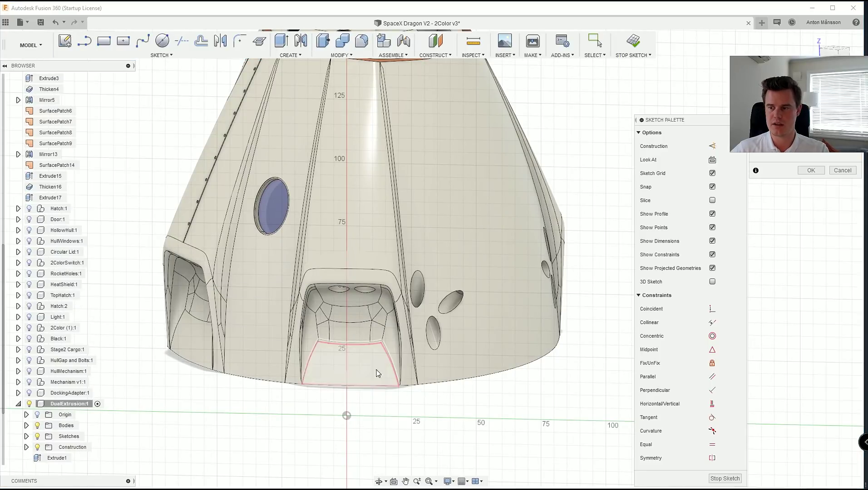
pyautogui.scroll(4, 291, 362)
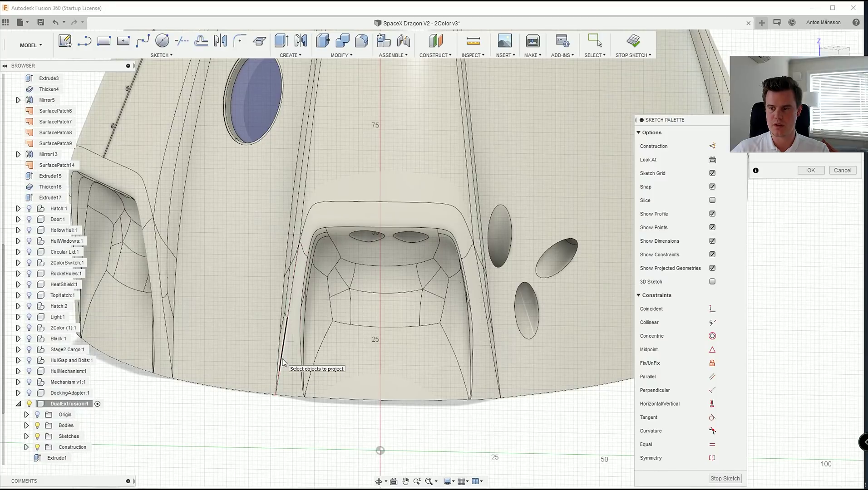
pyautogui.scroll(3, 282, 363)
pyautogui.keyDown('shift'); pyautogui.moveTo(282, 362); pyautogui.dragTo(300, 354, button='middle'); pyautogui.keyUp('shift')
pyautogui.click(300, 352)
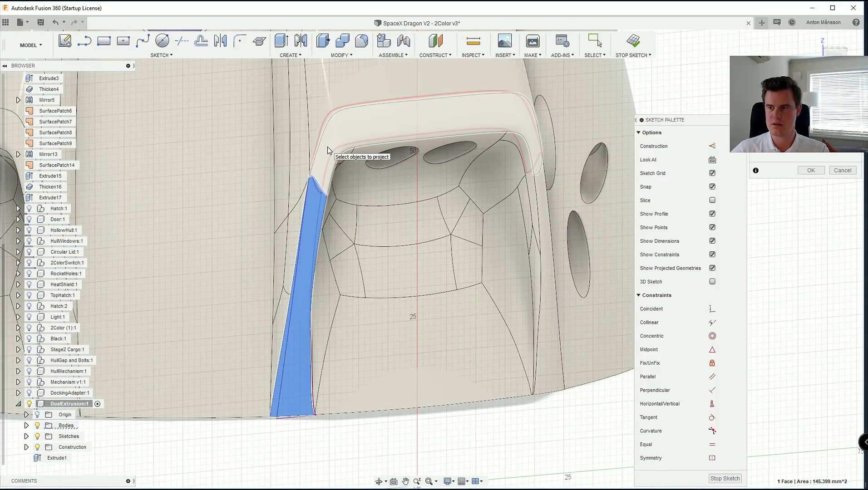
pyautogui.click(327, 147)
pyautogui.scroll(-3, 492, 112)
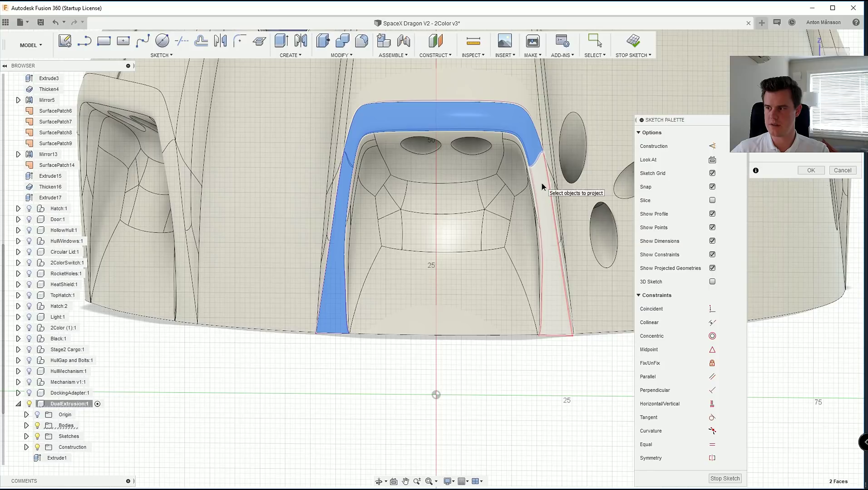
pyautogui.click(542, 183)
pyautogui.keyDown('shift'); pyautogui.moveTo(551, 225); pyautogui.dragTo(540, 240, button='middle'); pyautogui.keyUp('shift')
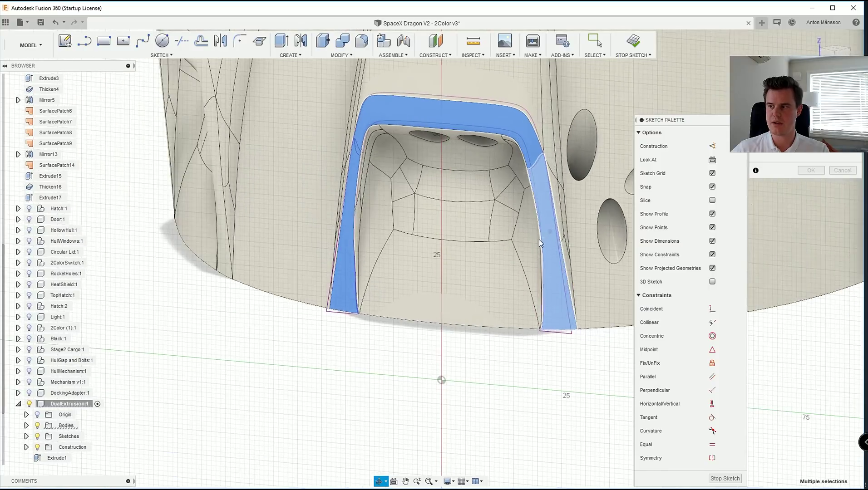
pyautogui.click(835, 170)
# Step: Hide the bodies and draw a line joining the inner lower ends of the two projected legs
pyautogui.scroll(-3, 523, 191)
pyautogui.moveTo(523, 192); pyautogui.dragTo(432, 256, button='middle')
pyautogui.scroll(-1, 54, 434)
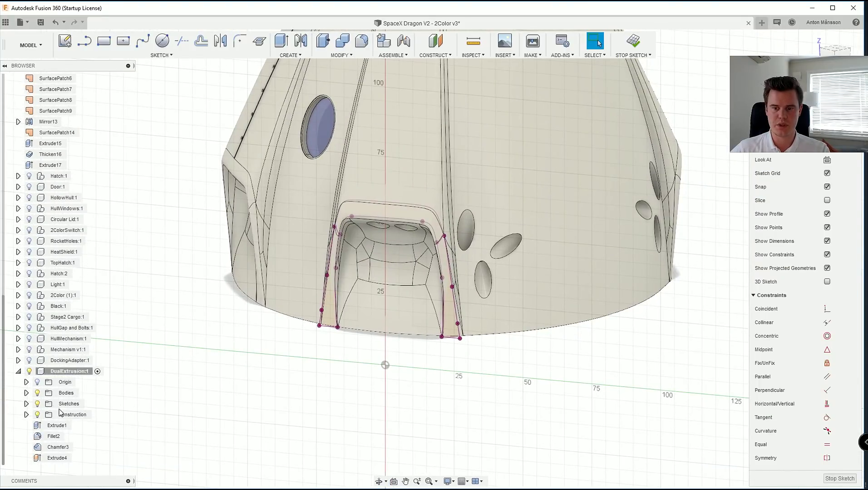
pyautogui.click(37, 394)
pyautogui.scroll(5, 400, 214)
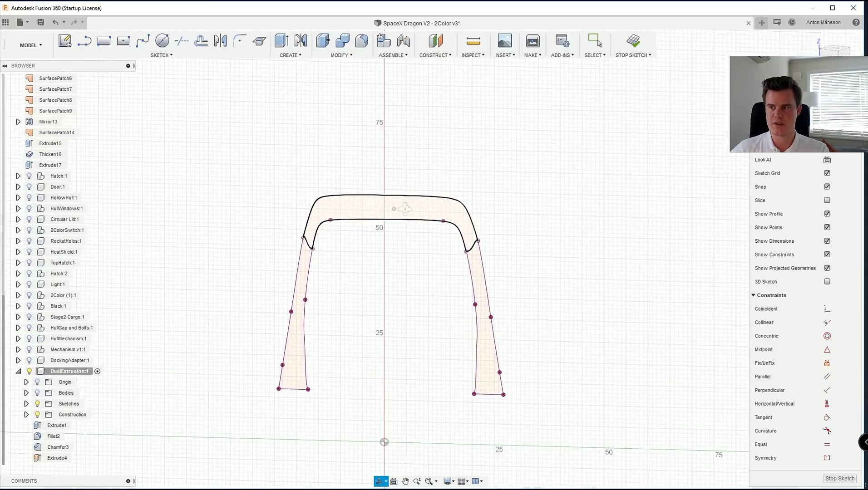
pyautogui.keyDown('shift'); pyautogui.moveTo(401, 195); pyautogui.dragTo(400, 195, button='middle'); pyautogui.keyUp('shift')
pyautogui.click(86, 42)
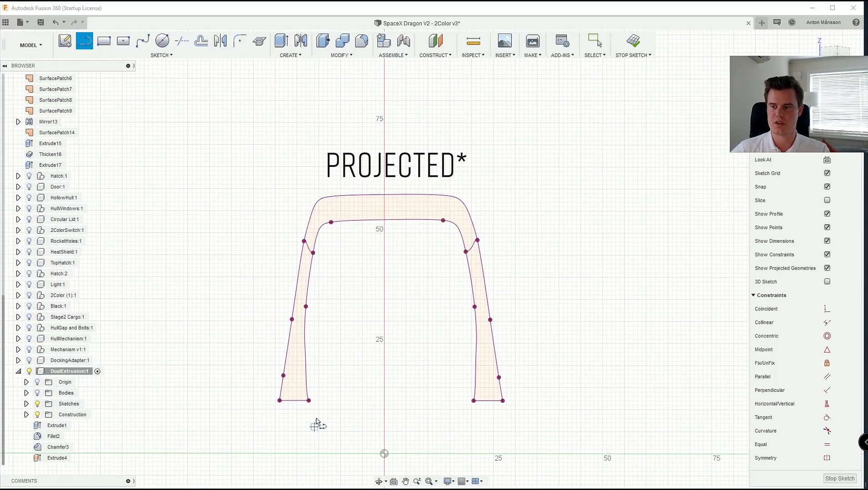
pyautogui.click(309, 401)
pyautogui.click(473, 401)
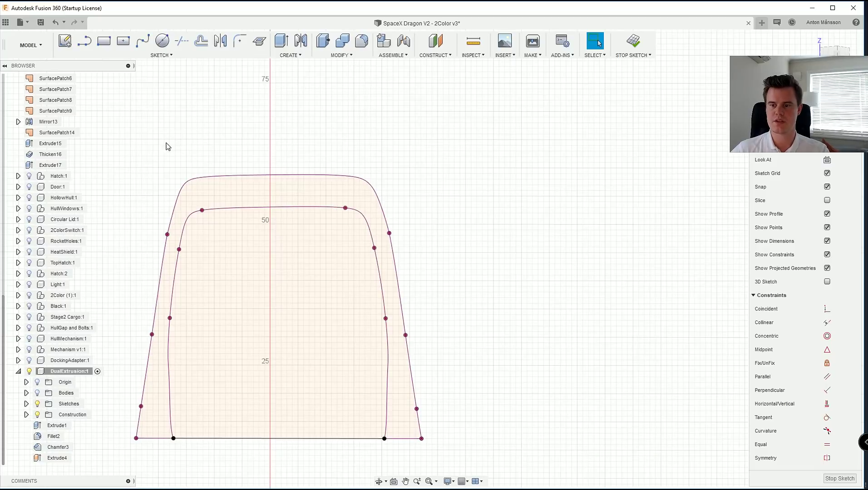
# Step: Delete all the inner projected curves so only the recess frame's outer outline and base line remain
pyautogui.moveTo(168, 147); pyautogui.dragTo(233, 116, button='middle')
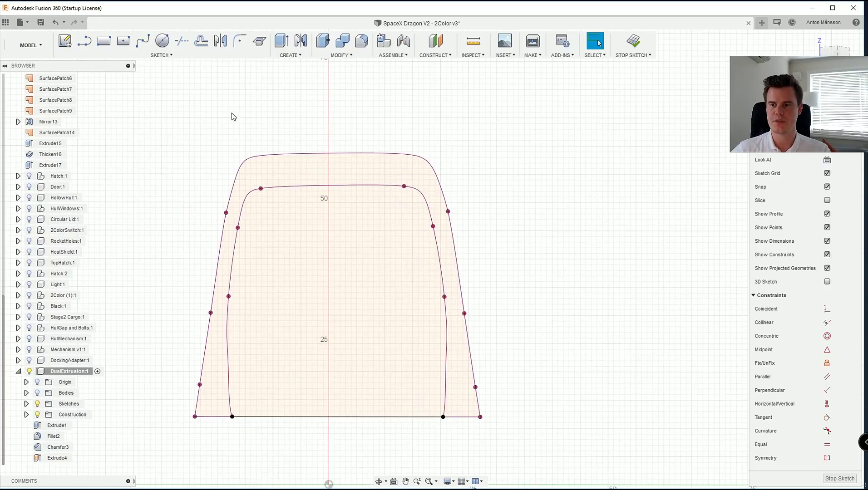
pyautogui.click(254, 193)
pyautogui.press('Delete')
pyautogui.click(279, 186)
pyautogui.press('Delete')
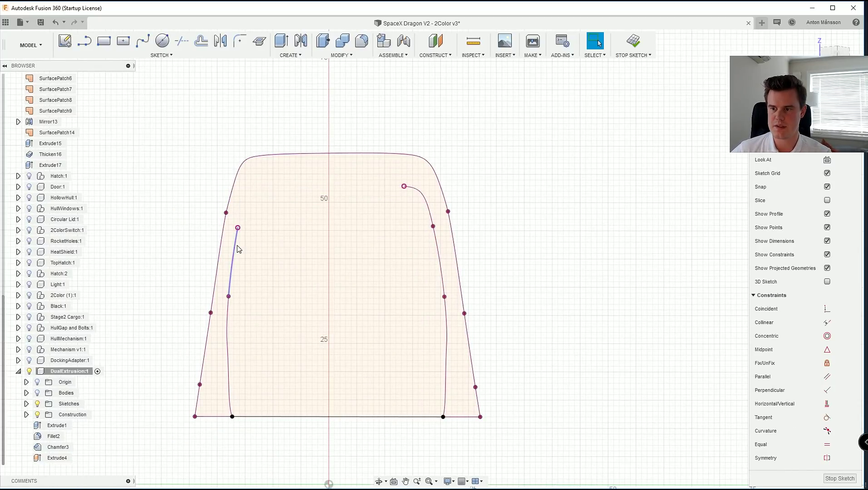
pyautogui.click(237, 246)
pyautogui.press('Delete')
pyautogui.click(228, 341)
pyautogui.press('Delete')
pyautogui.click(446, 327)
pyautogui.press('Delete')
pyautogui.click(443, 272)
pyautogui.press('Delete')
pyautogui.scroll(-2, 476, 178)
# Step: Select the closed outline profile and check it against the capsule's recess with the bodies temporarily shown
pyautogui.click(403, 182)
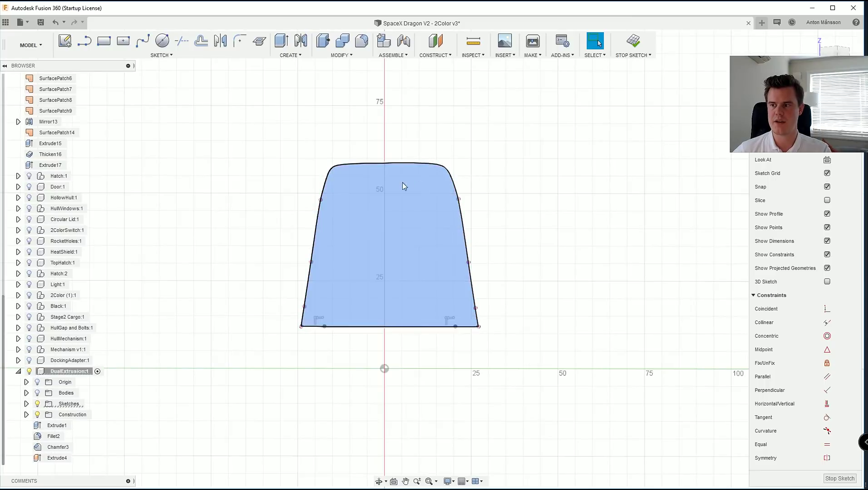
pyautogui.moveTo(371, 165); pyautogui.dragTo(373, 163, button='middle')
pyautogui.click(37, 393)
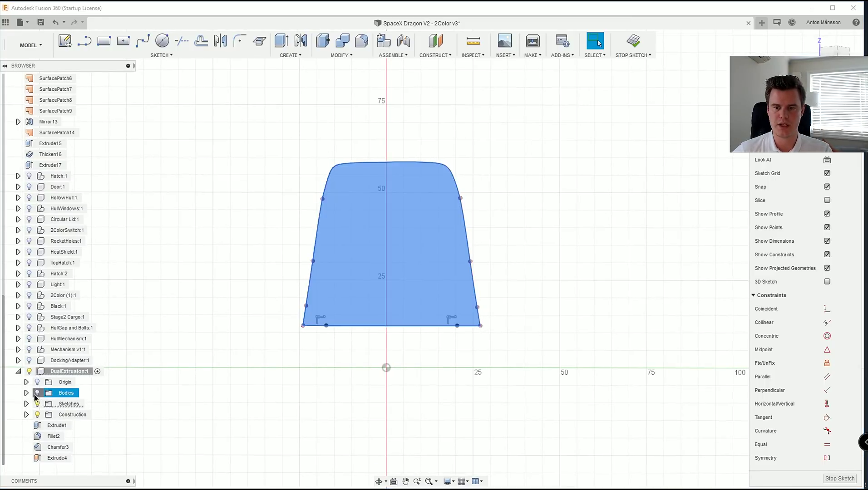
pyautogui.moveTo(434, 220)
pyautogui.keyDown('shift'); pyautogui.mouseDown(button='middle')
pyautogui.moveTo(323, 254)
pyautogui.moveTo(432, 231)
pyautogui.moveTo(373, 241)
pyautogui.moveTo(293, 318)
pyautogui.moveTo(273, 255)
pyautogui.moveTo(248, 218)
pyautogui.mouseUp(button='middle'); pyautogui.keyUp('shift')
pyautogui.scroll(3, 293, 318)
pyautogui.scroll(-2, 290, 301)
pyautogui.scroll(-3, 294, 288)
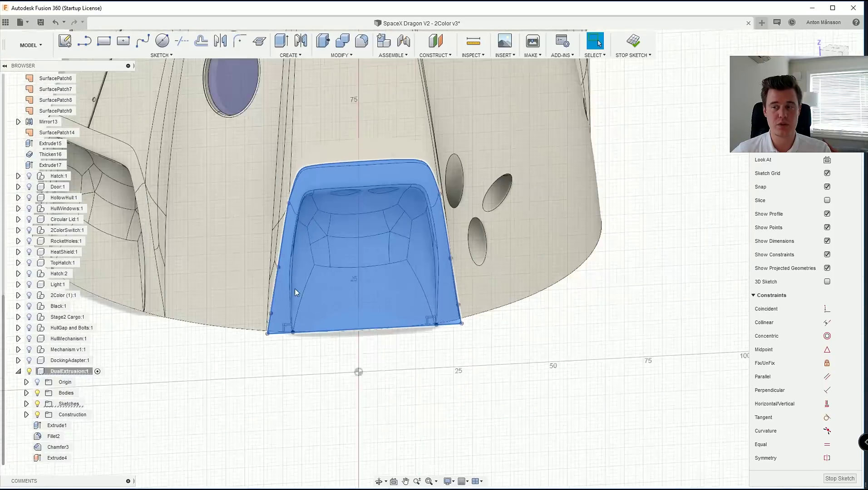
pyautogui.click(26, 403)
pyautogui.click(76, 427)
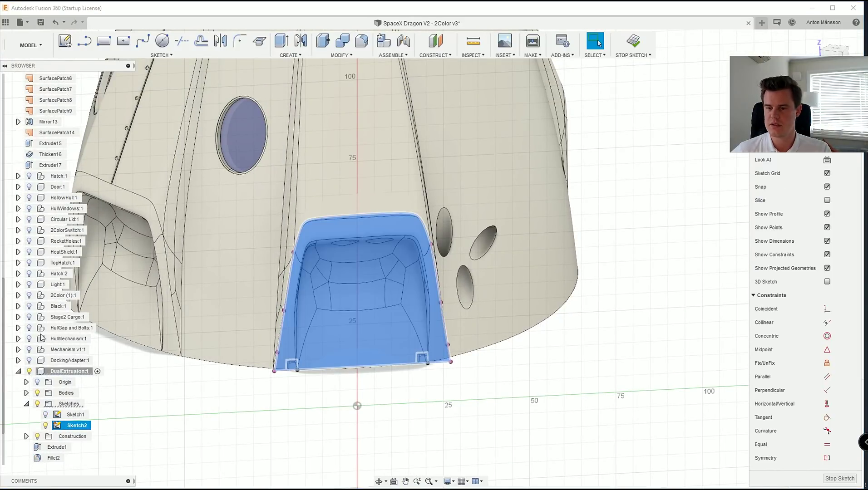
pyautogui.click(37, 393)
pyautogui.click(382, 171)
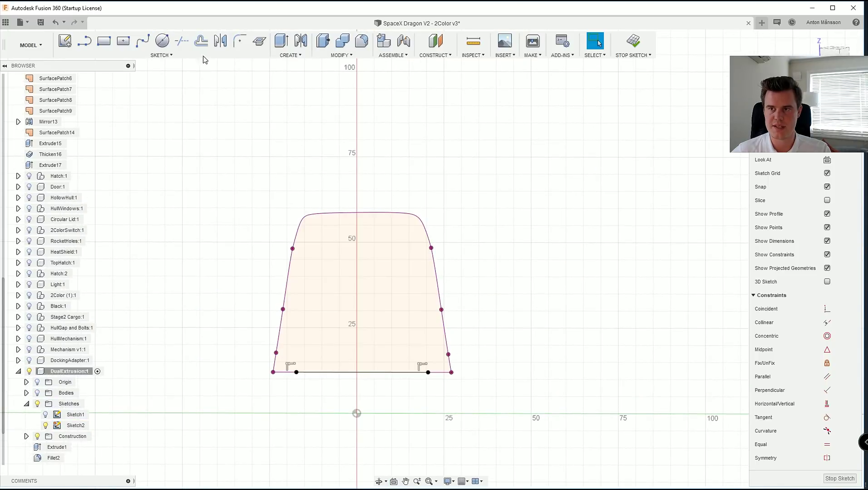
pyautogui.click(201, 41)
pyautogui.click(298, 243)
pyautogui.scroll(3, 313, 253)
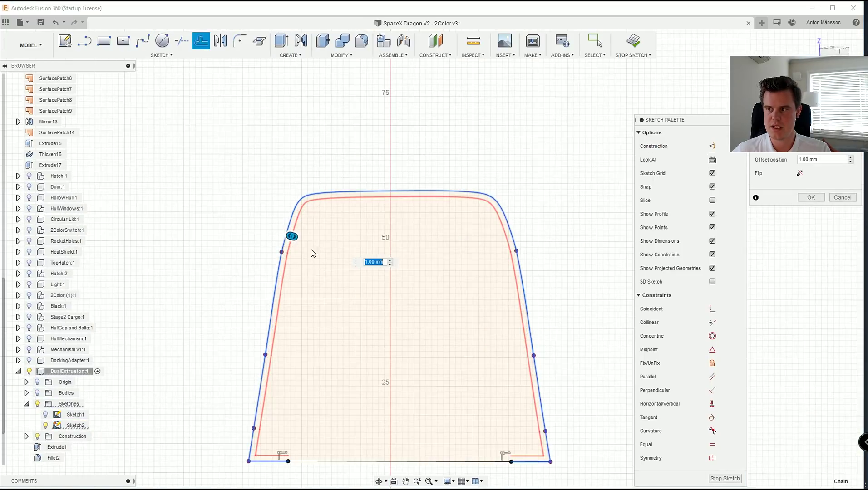
pyautogui.moveTo(291, 234); pyautogui.dragTo(295, 236)
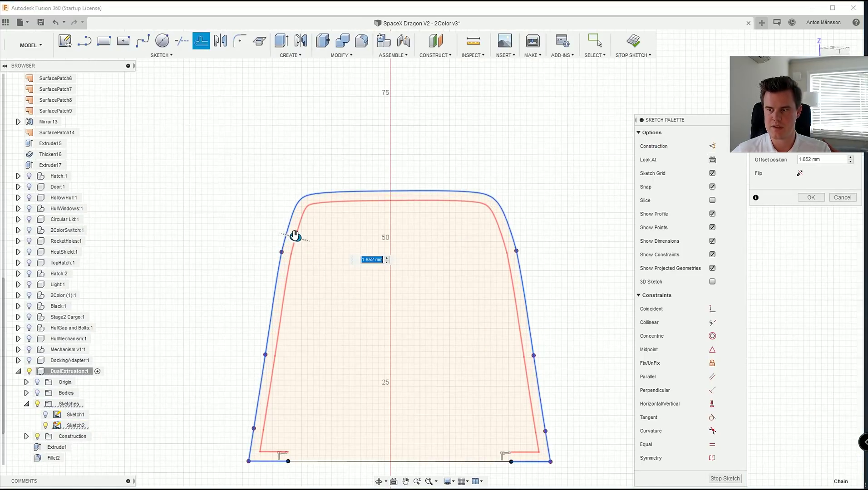
pyautogui.press('Escape')
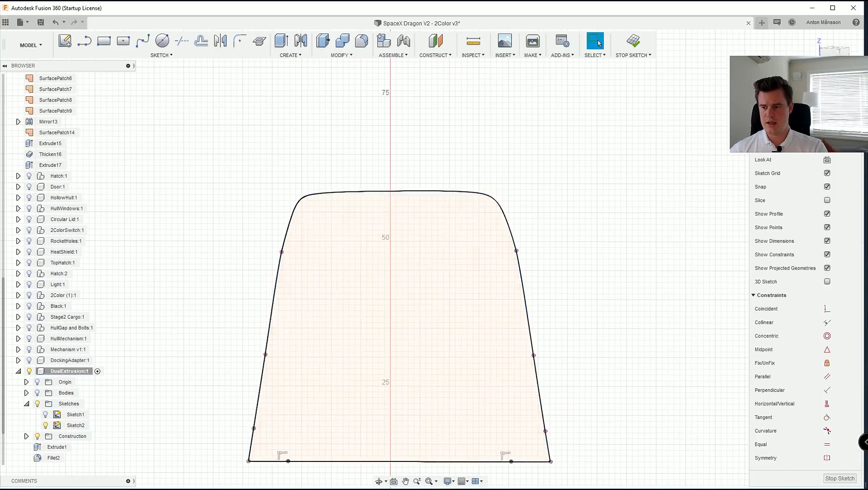
# Step: Delete the outline's base lines and offset the remaining open outline inwards by 0.8 mm
pyautogui.press('Delete')
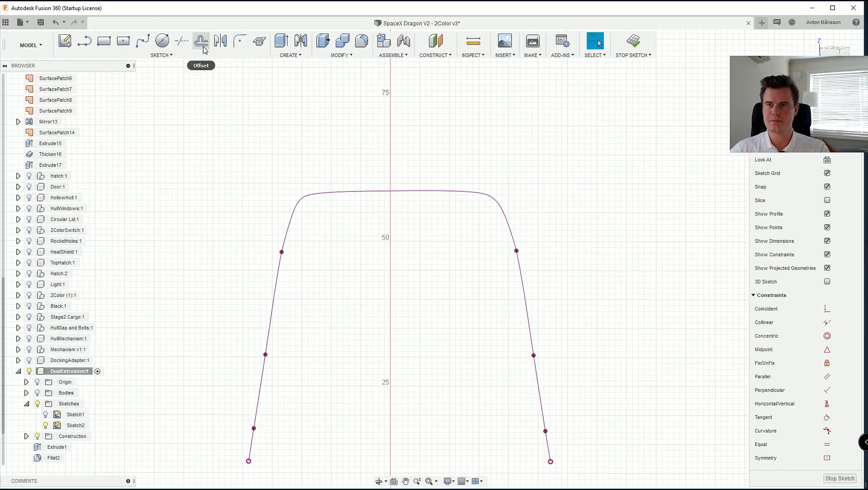
pyautogui.click(201, 42)
pyautogui.click(290, 238)
pyautogui.moveTo(293, 238); pyautogui.dragTo(298, 240)
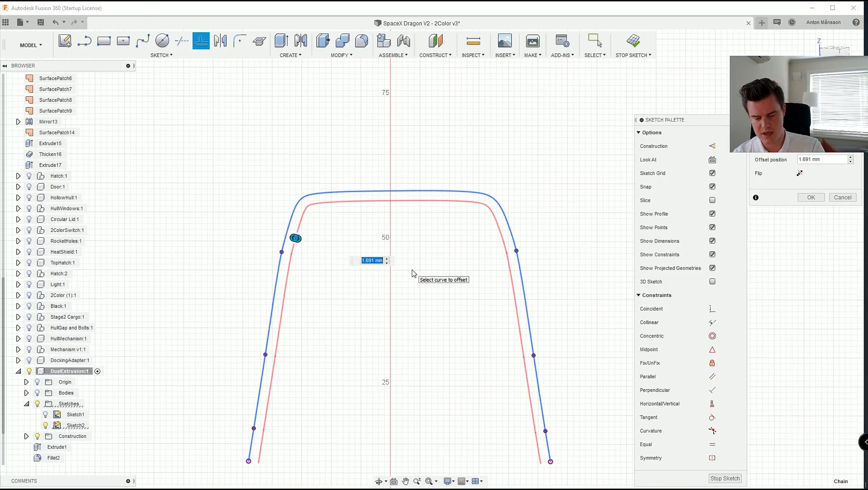
pyautogui.write('0.6')
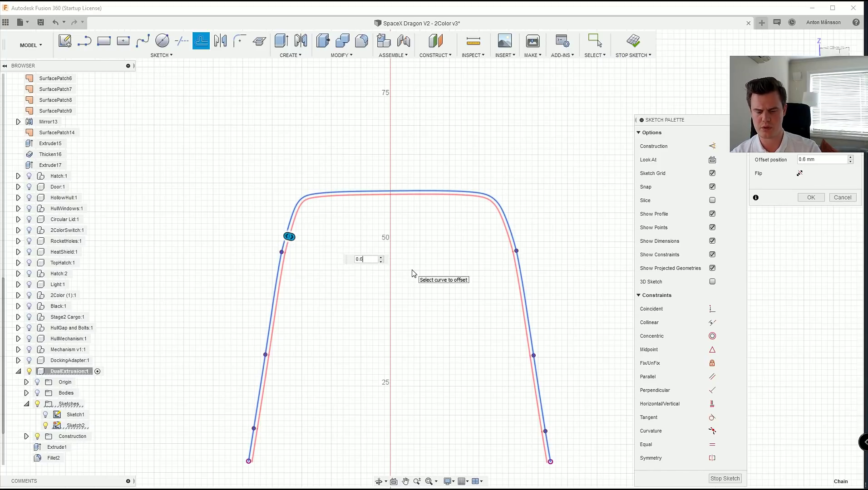
pyautogui.write('8')
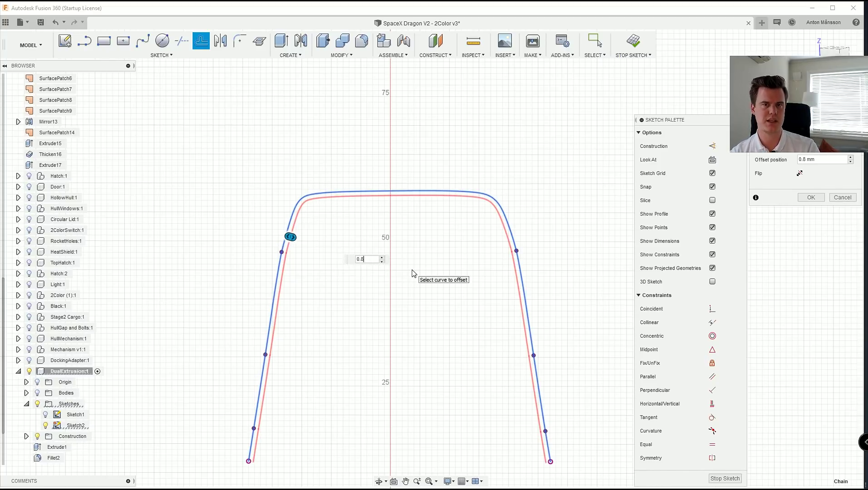
pyautogui.press('Return')
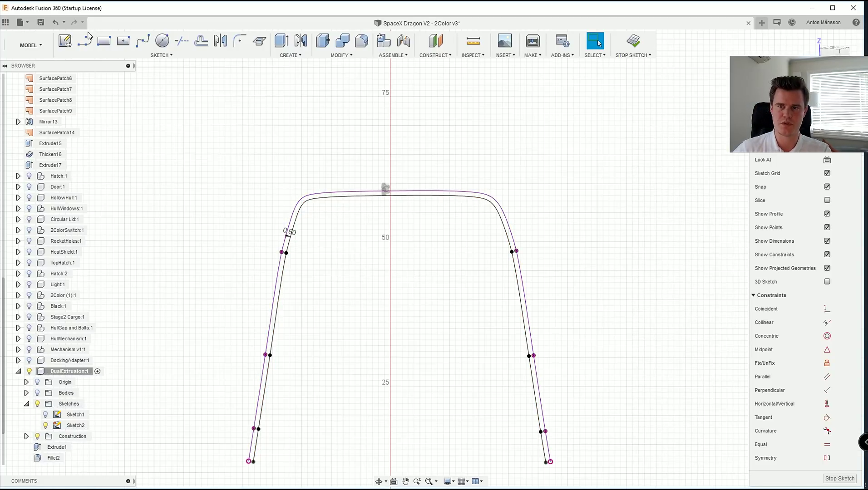
# Step: Draw a straight base line between the two lower end points of the outer outline
pyautogui.click(249, 461)
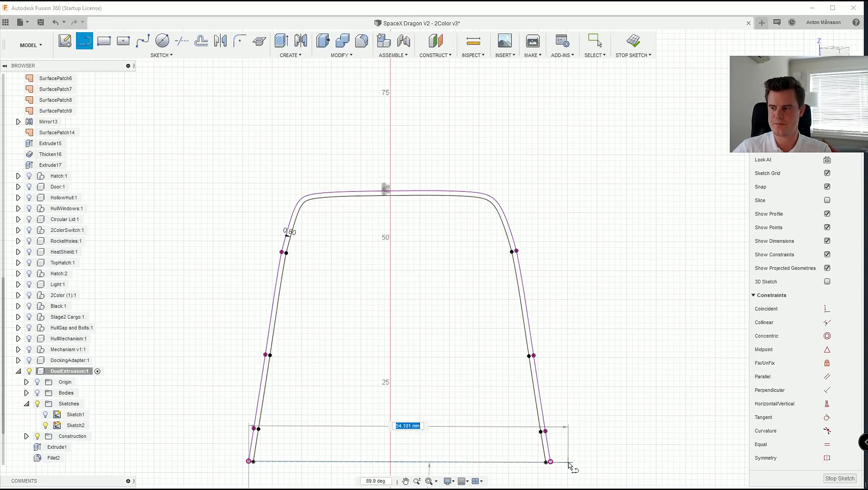
pyautogui.click(551, 462)
pyautogui.press('Escape')
pyautogui.moveTo(461, 407); pyautogui.dragTo(410, 281, button='middle')
pyautogui.press('l')
# Step: Trim both lower ends of the offset curve where they meet the base line
pyautogui.scroll(10, 479, 311)
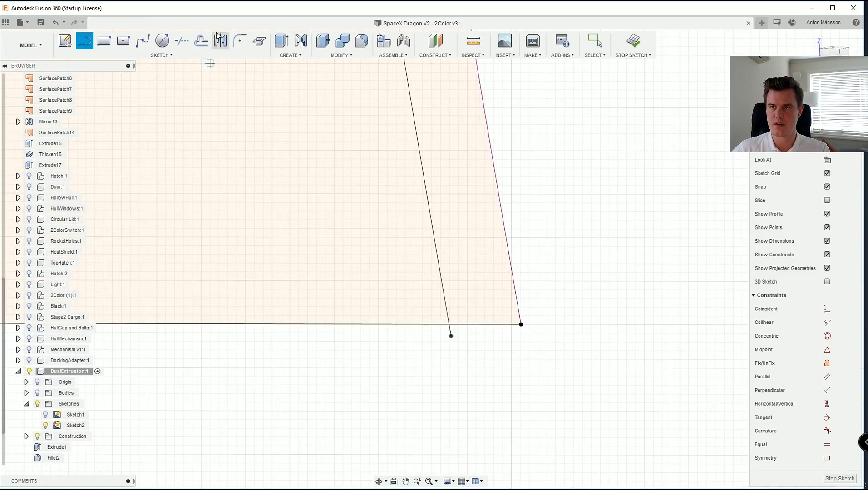
pyautogui.click(181, 43)
pyautogui.click(452, 335)
pyautogui.scroll(-6, 504, 345)
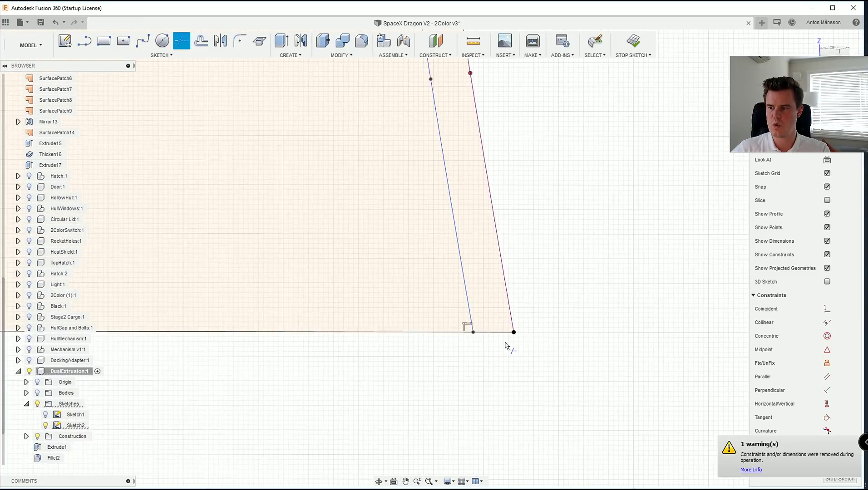
pyautogui.moveTo(298, 341); pyautogui.dragTo(544, 335, button='middle')
pyautogui.scroll(-2, 544, 335)
pyautogui.moveTo(194, 353); pyautogui.dragTo(515, 336, button='middle')
pyautogui.scroll(-5, 184, 358)
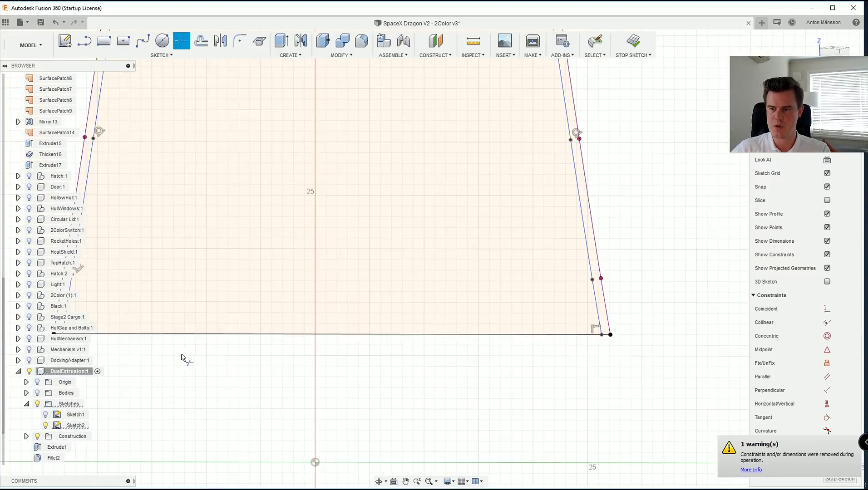
pyautogui.scroll(8, 291, 355)
pyautogui.click(250, 286)
pyautogui.scroll(-6, 251, 288)
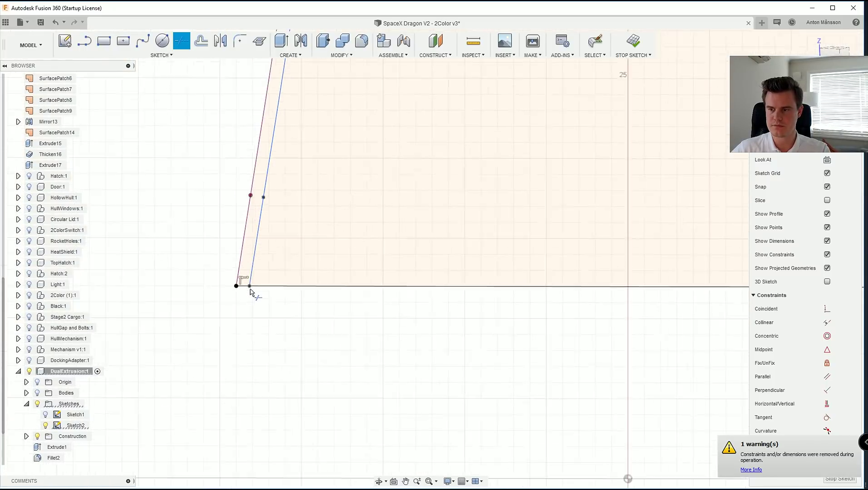
pyautogui.rightClick(282, 307)
pyautogui.click(314, 305)
pyautogui.scroll(-2, 307, 308)
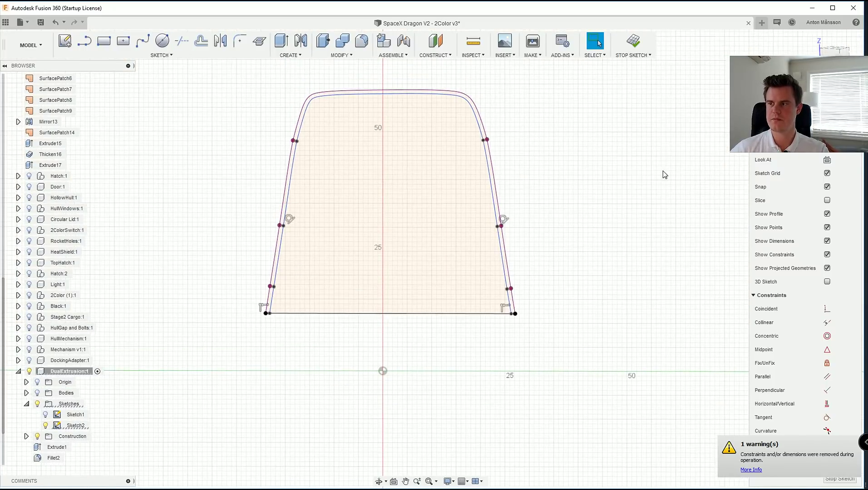
# Step: Select the inner profile of the recess outline and show the bodies of the DualExtrusion component
pyautogui.click(343, 219)
pyautogui.moveTo(339, 191); pyautogui.dragTo(318, 244, button='middle')
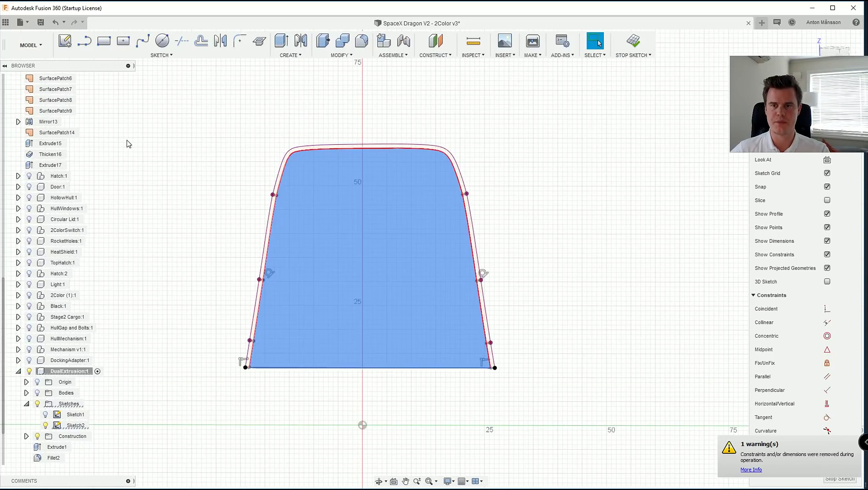
pyautogui.click(38, 393)
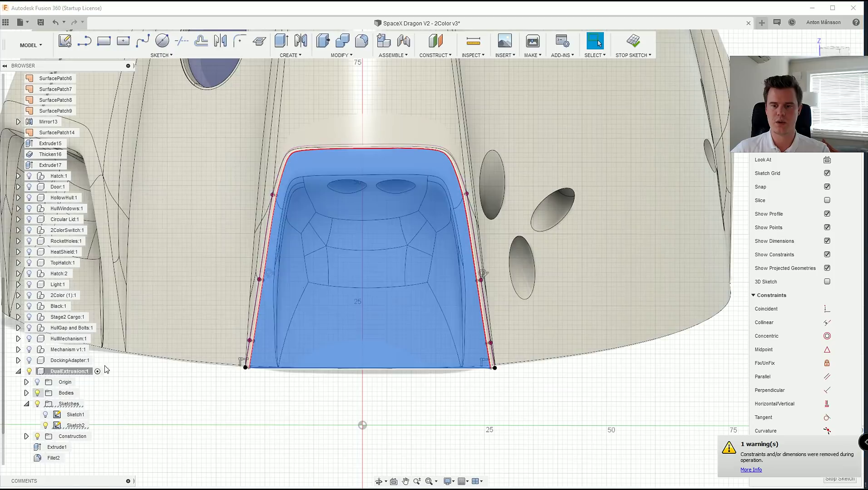
# Step: Start extruding the selected inner profile in two directions, using the Intersect operation
pyautogui.keyDown('shift'); pyautogui.moveTo(282, 296); pyautogui.dragTo(458, 272, button='middle'); pyautogui.keyUp('shift')
pyautogui.rightClick(457, 272)
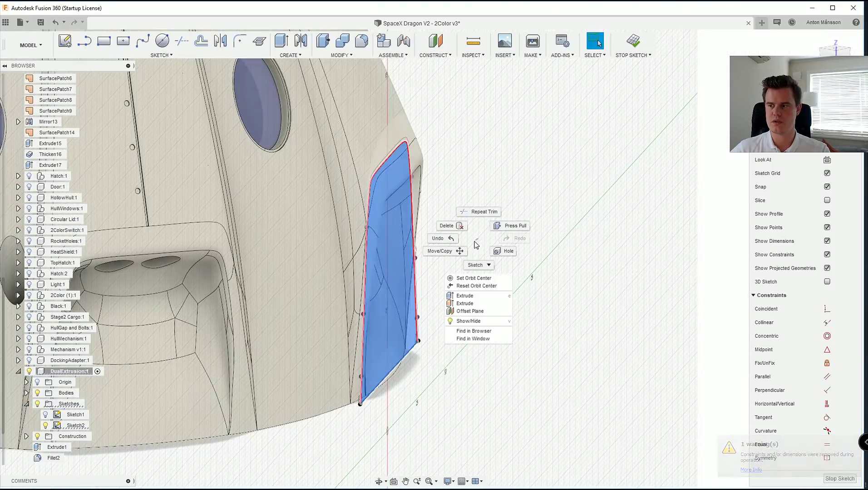
pyautogui.click(477, 296)
pyautogui.click(765, 245)
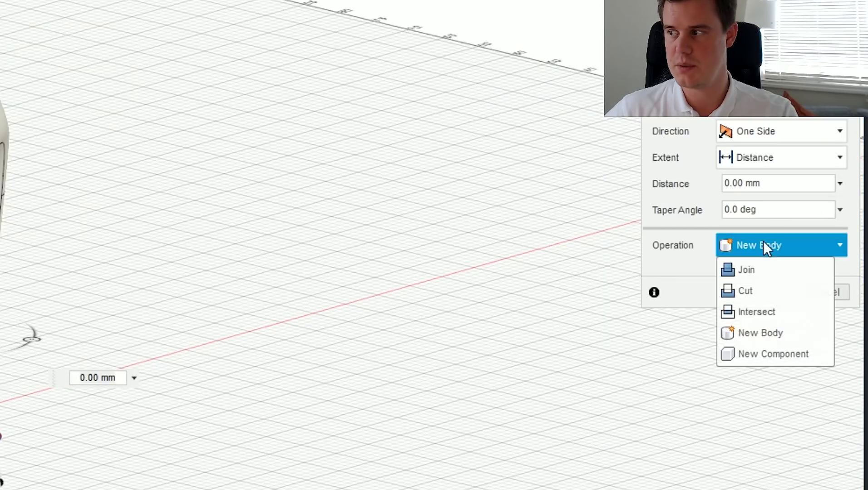
pyautogui.click(768, 310)
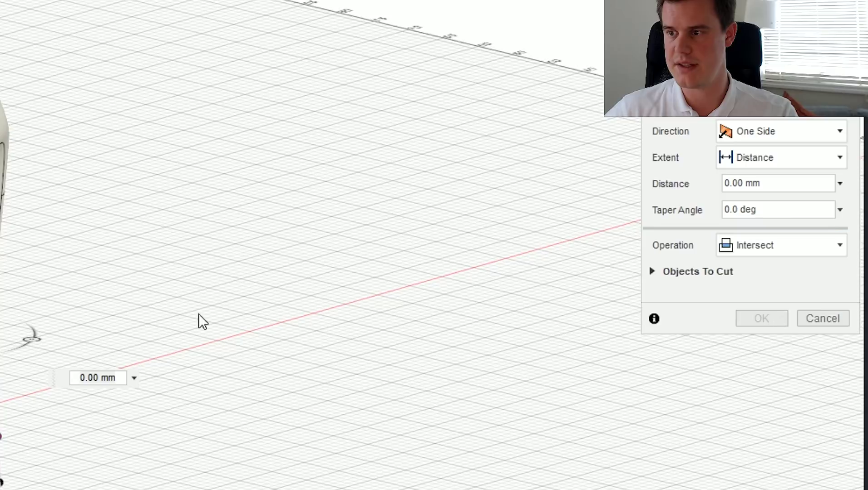
pyautogui.click(768, 136)
pyautogui.click(761, 176)
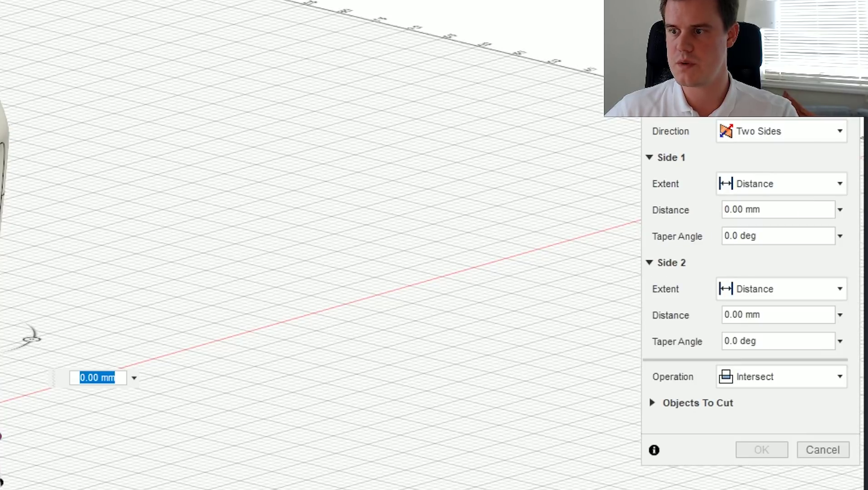
# Step: Try to intersect the hull with the inner profile extruded about 15.2 mm on side 1 and about 9.3 mm on side 2
pyautogui.moveTo(402, 266); pyautogui.dragTo(322, 264)
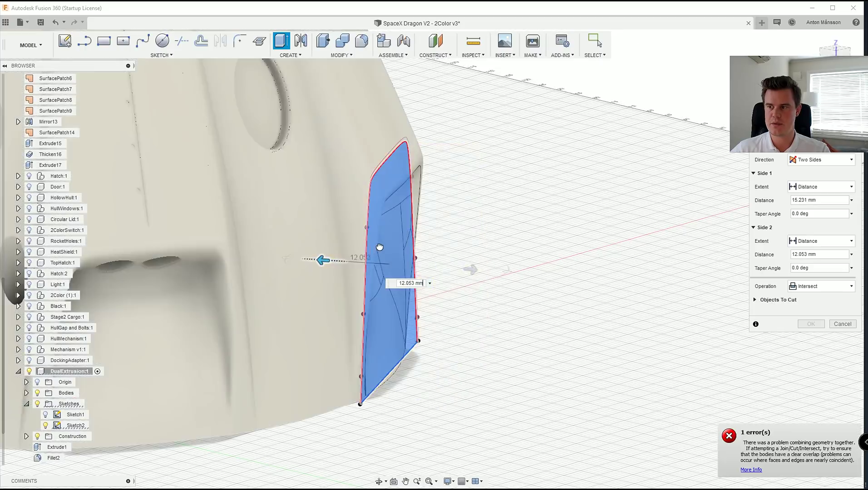
pyautogui.keyDown('shift'); pyautogui.moveTo(379, 248); pyautogui.dragTo(389, 363, button='middle'); pyautogui.keyUp('shift')
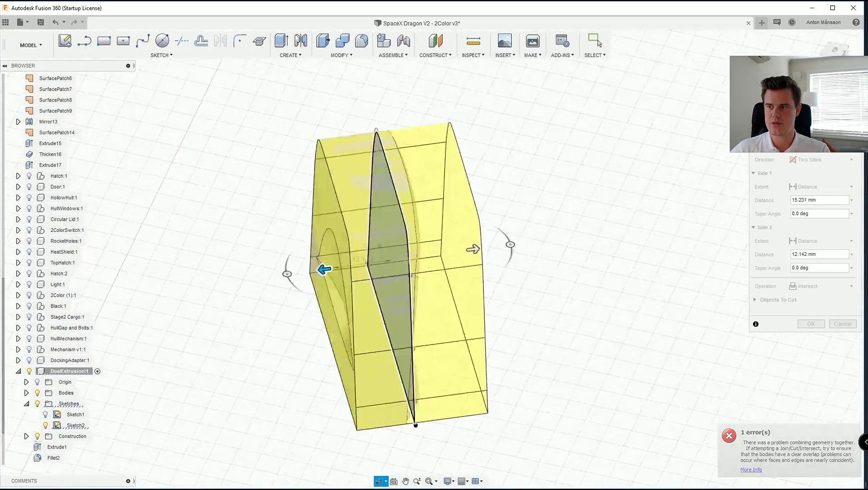
pyautogui.keyDown('shift'); pyautogui.moveTo(324, 269); pyautogui.dragTo(401, 274, button='middle'); pyautogui.keyUp('shift')
pyautogui.moveTo(402, 274); pyautogui.dragTo(395, 272)
pyautogui.keyDown('shift'); pyautogui.moveTo(395, 272); pyautogui.dragTo(346, 287, button='middle'); pyautogui.keyUp('shift')
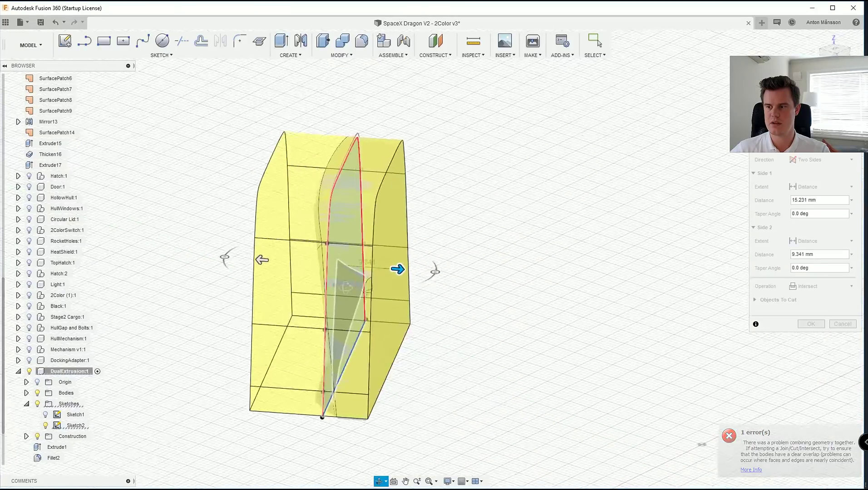
pyautogui.keyDown('shift'); pyautogui.moveTo(397, 269); pyautogui.dragTo(383, 260, button='middle'); pyautogui.keyUp('shift')
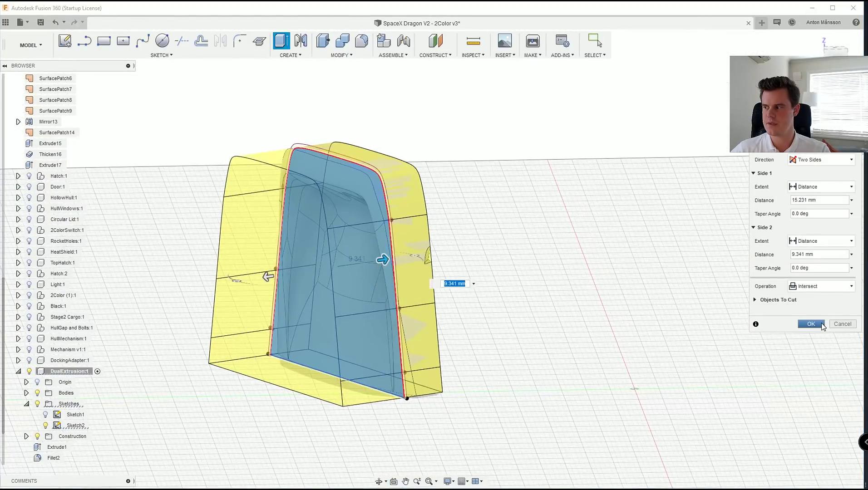
pyautogui.click(811, 323)
pyautogui.keyDown('shift'); pyautogui.moveTo(498, 246); pyautogui.dragTo(429, 348, button='middle'); pyautogui.keyUp('shift')
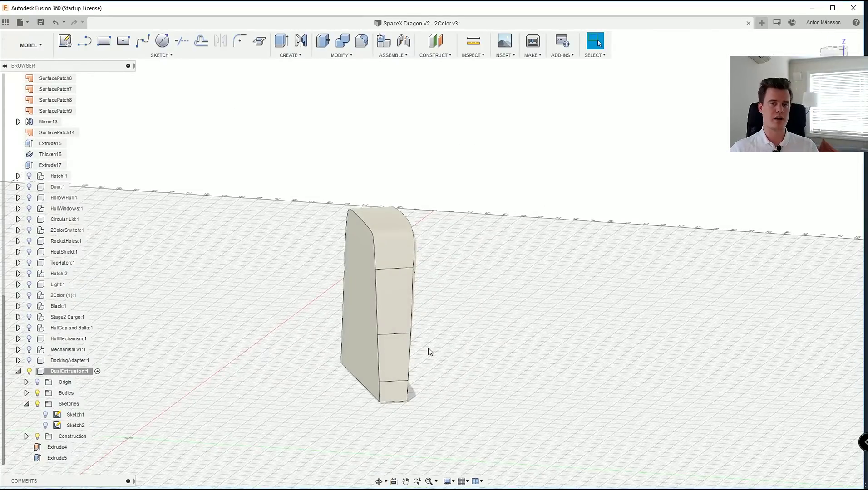
pyautogui.moveTo(427, 346)
pyautogui.keyDown('shift'); pyautogui.mouseDown(button='middle')
pyautogui.moveTo(399, 312)
pyautogui.moveTo(503, 305)
pyautogui.moveTo(503, 338)
pyautogui.moveTo(521, 282)
pyautogui.moveTo(526, 314)
pyautogui.mouseUp(button='middle'); pyautogui.keyUp('shift')
pyautogui.press('l')
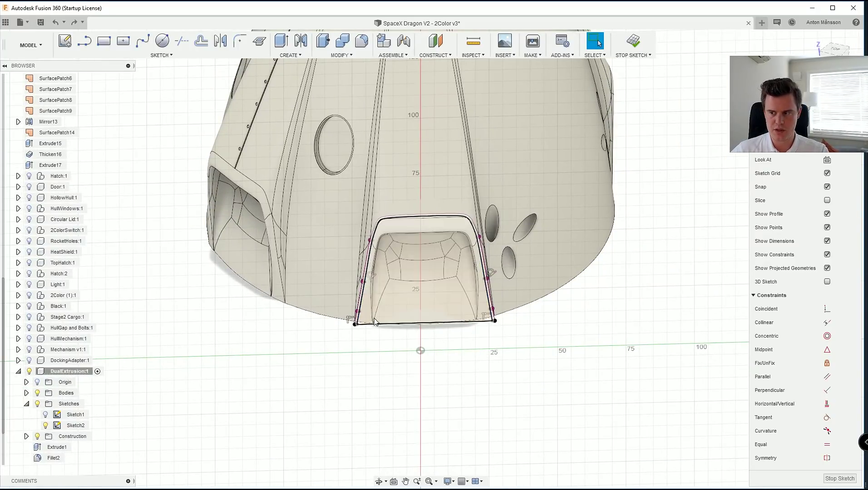
# Step: List the bodies of the DualExtrusion component and hide only Body2 (1), keeping Body1 shown
pyautogui.click(27, 393)
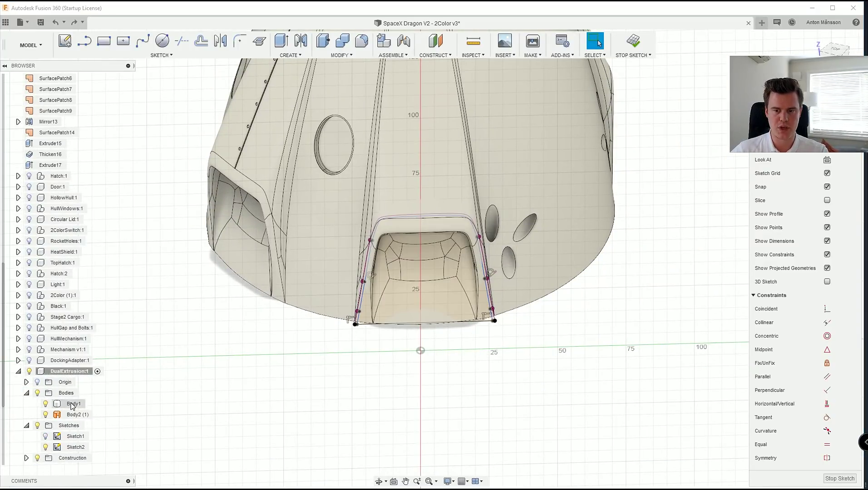
pyautogui.click(80, 416)
pyautogui.keyDown('ctrl'); pyautogui.click(73, 404); pyautogui.keyUp('ctrl')
pyautogui.scroll(-3, 236, 410)
pyautogui.keyDown('shift'); pyautogui.moveTo(278, 338); pyautogui.dragTo(372, 293, button='middle'); pyautogui.keyUp('shift')
pyautogui.press('v')
pyautogui.click(77, 415)
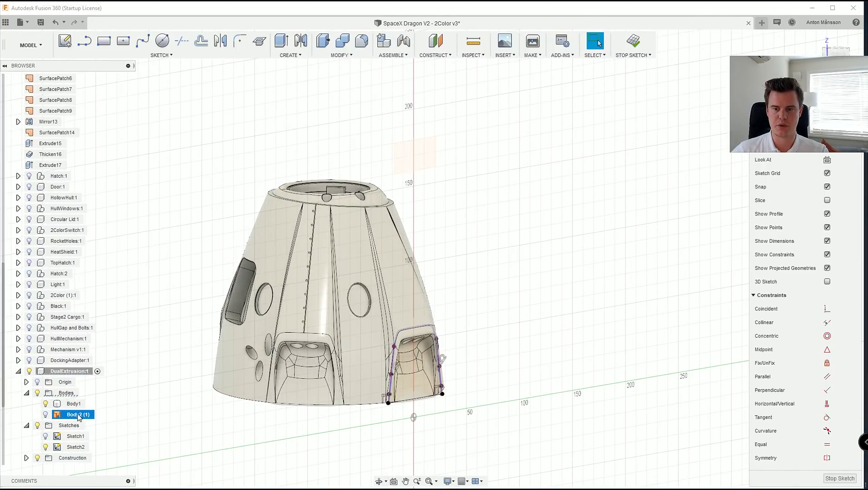
pyautogui.click(203, 194)
pyautogui.moveTo(181, 237); pyautogui.dragTo(243, 137, button='middle')
pyautogui.scroll(-1, 243, 137)
pyautogui.scroll(2, 243, 137)
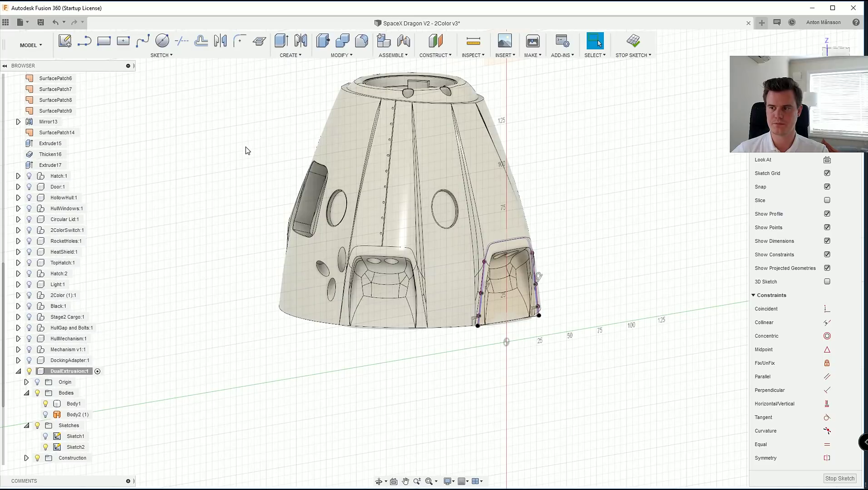
# Step: Rename the hull body Body1 as BackUp
pyautogui.click(73, 404)
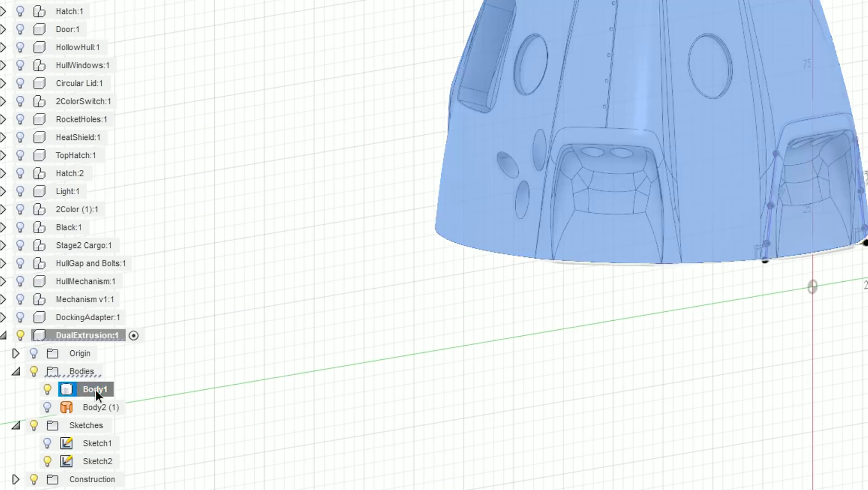
pyautogui.doubleClick(96, 389)
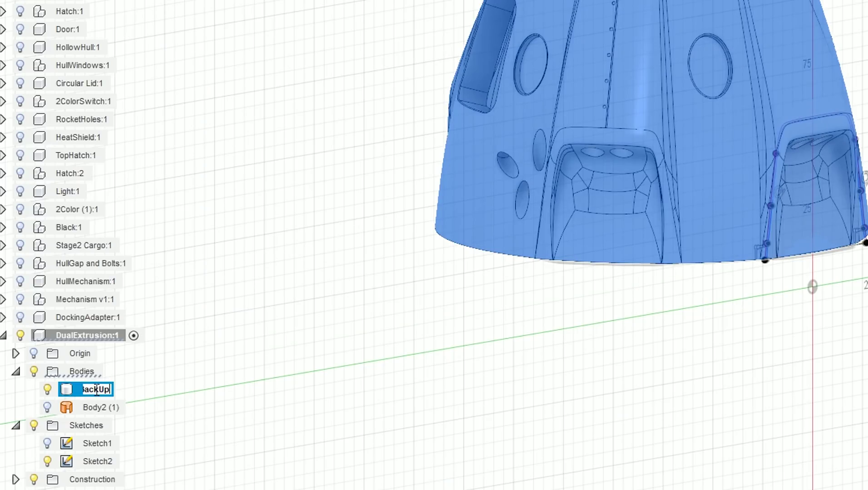
pyautogui.click(194, 391)
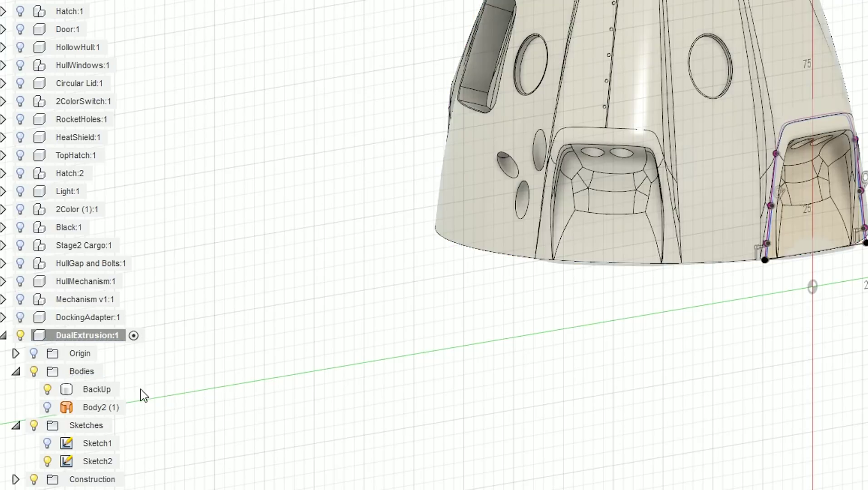
# Step: Copy the BackUp body, paste the copy in place without moving it, and name it Hole
pyautogui.click(97, 389)
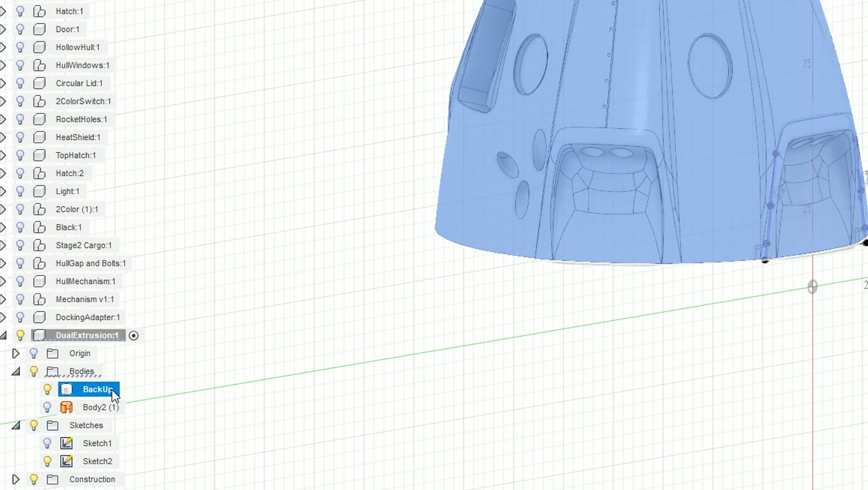
pyautogui.hotkey('ctrl', 'c')
pyautogui.hotkey('ctrl', 'v')
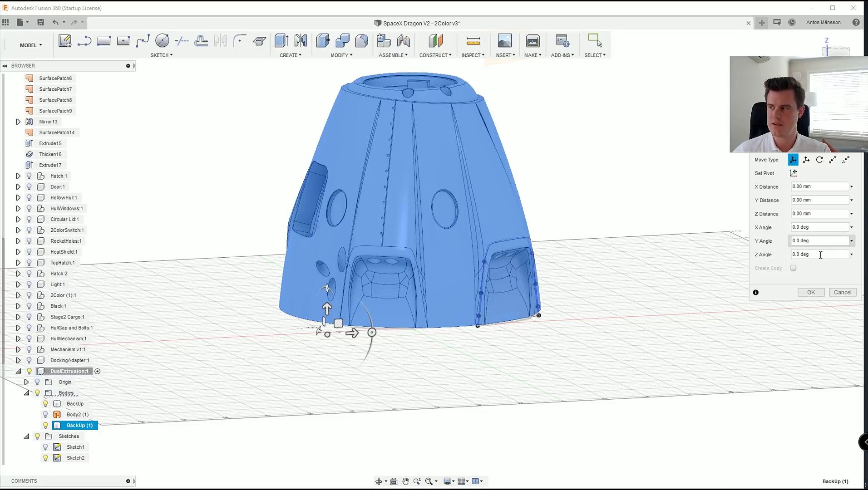
pyautogui.click(811, 294)
pyautogui.click(77, 426)
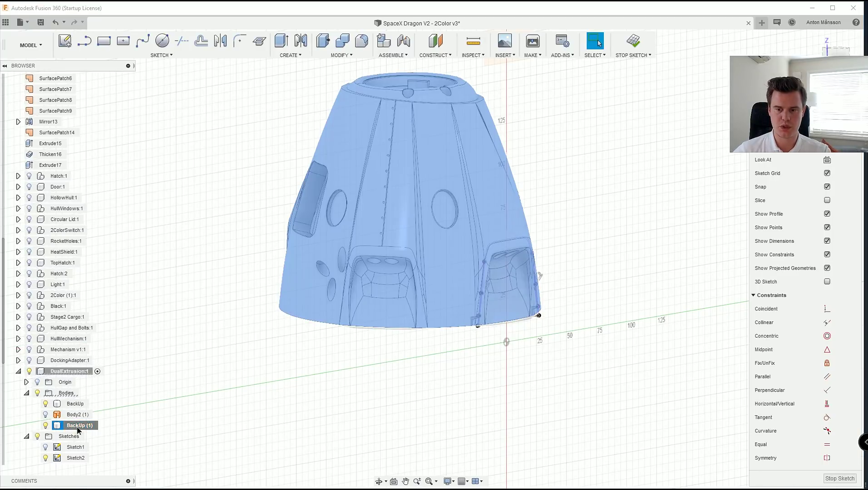
pyautogui.doubleClick(77, 426)
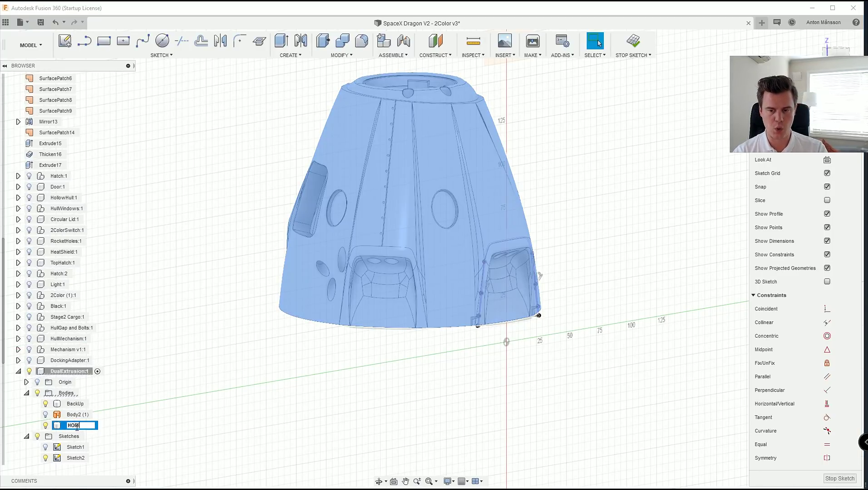
pyautogui.write('Hole')
pyautogui.press('Return')
# Step: Duplicate the Hole body in place and rename the duplicate Black_Engine
pyautogui.hotkey('ctrl', 'c')
pyautogui.hotkey('ctrl', 'v')
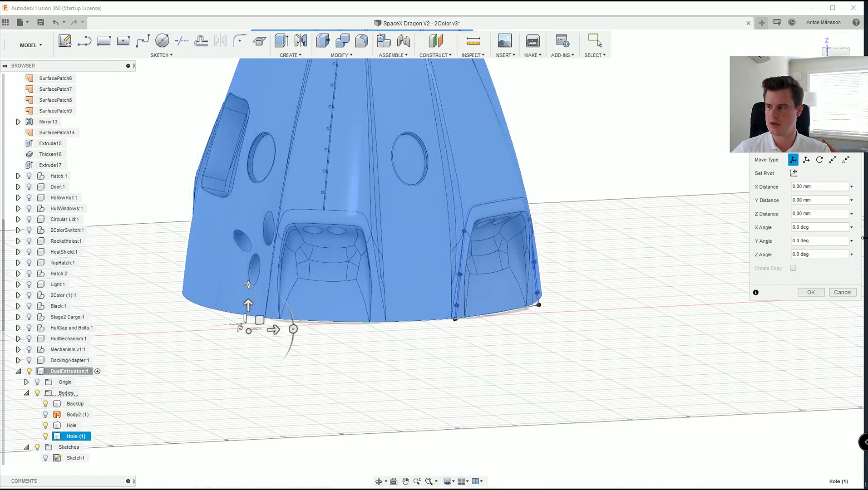
pyautogui.click(820, 295)
pyautogui.click(75, 436)
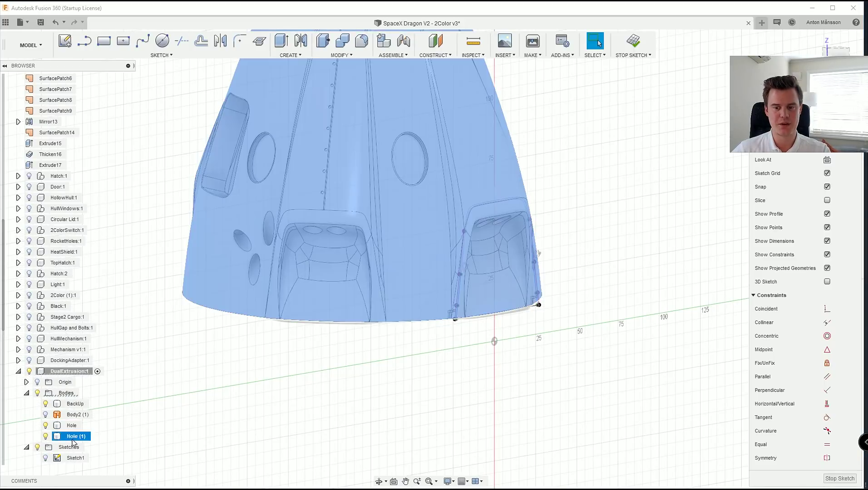
pyautogui.write('Black_Engine')
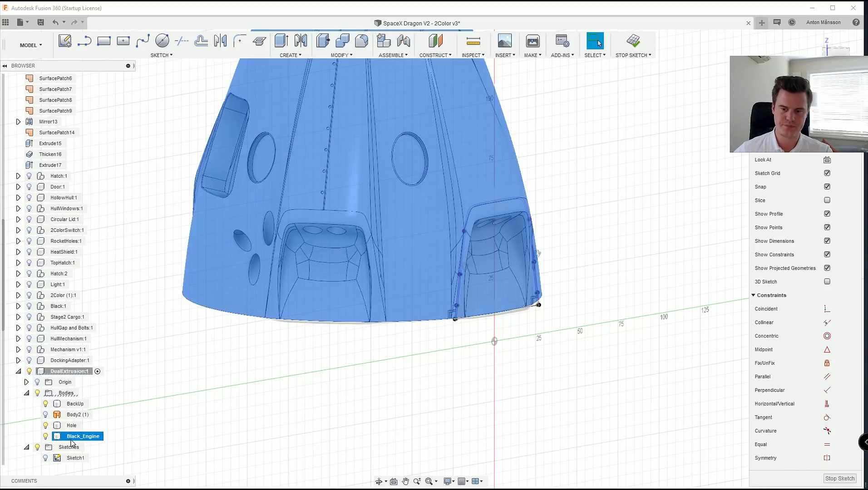
pyautogui.press('Return')
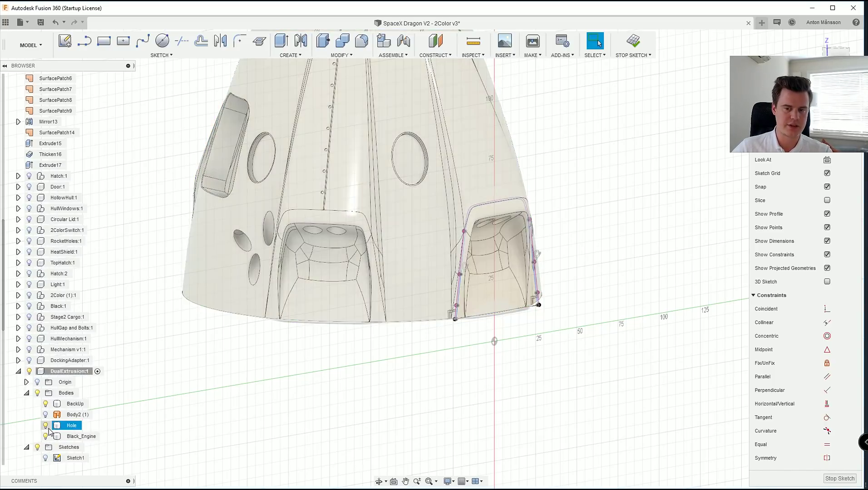
# Step: Hide the BackUp and Hole bodies and start extruding the inner recess profile of Sketch2 with Black_Engine shown
pyautogui.scroll(-2, 141, 419)
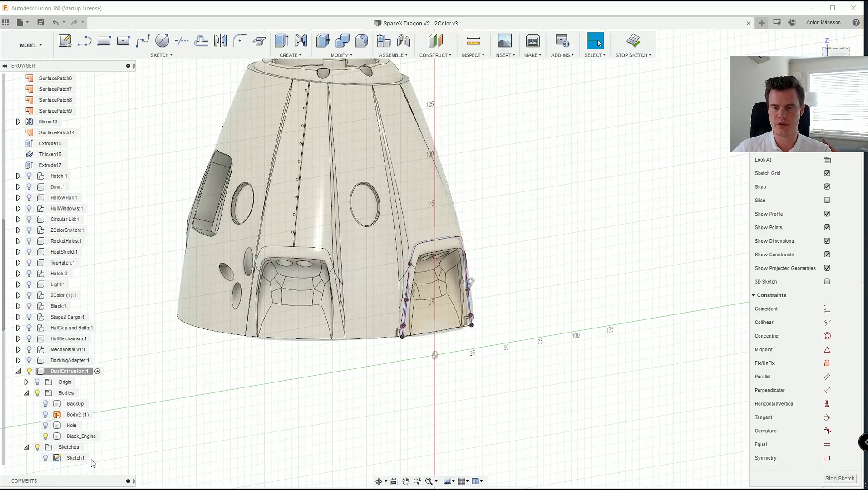
pyautogui.scroll(-3, 92, 462)
pyautogui.press('e')
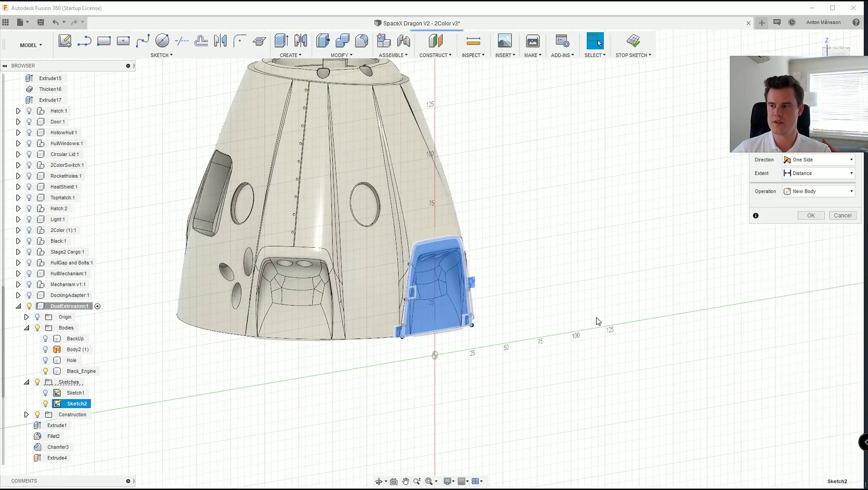
pyautogui.scroll(5, 443, 306)
pyautogui.click(443, 307)
pyautogui.scroll(-1, 443, 307)
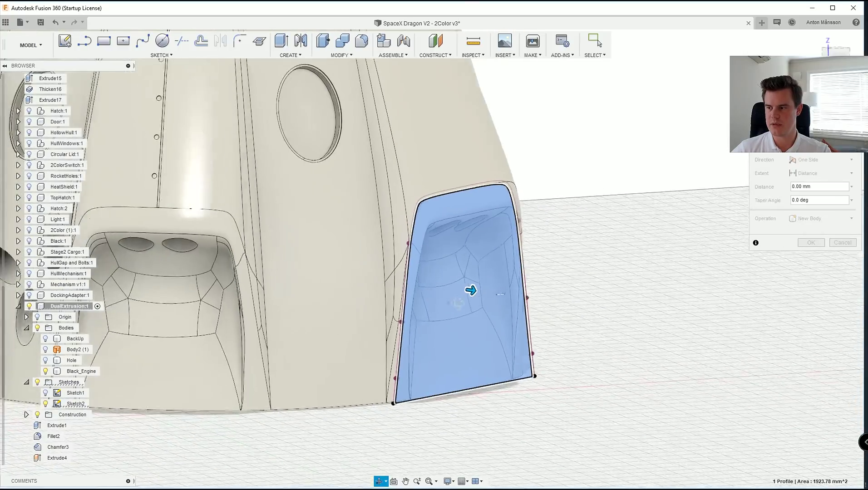
# Step: Set the extrusion's direction to Two Sides and its operation to Intersect
pyautogui.click(813, 162)
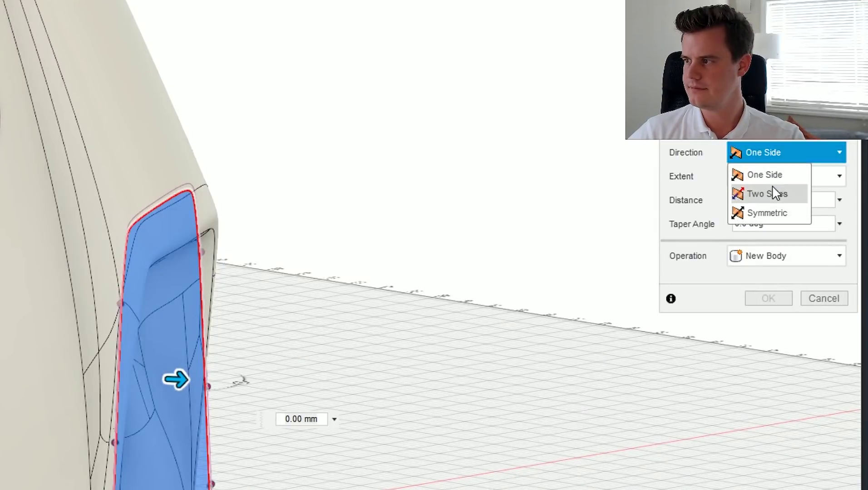
pyautogui.click(773, 189)
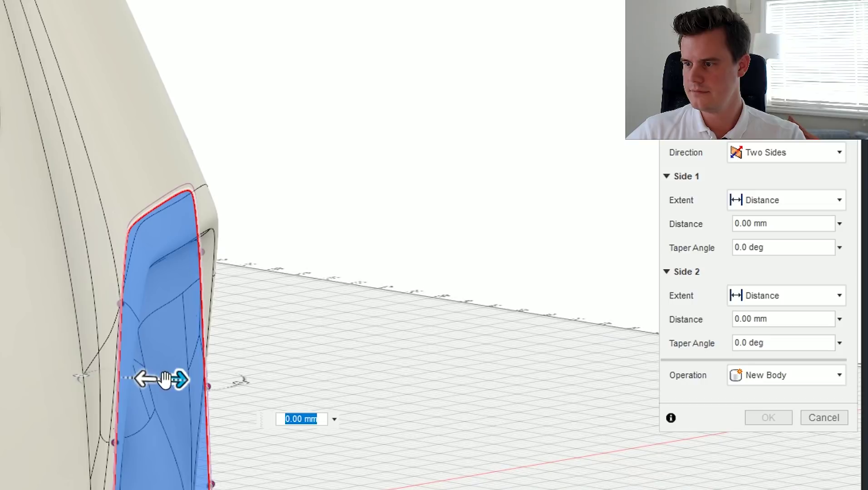
pyautogui.click(777, 375)
pyautogui.click(767, 434)
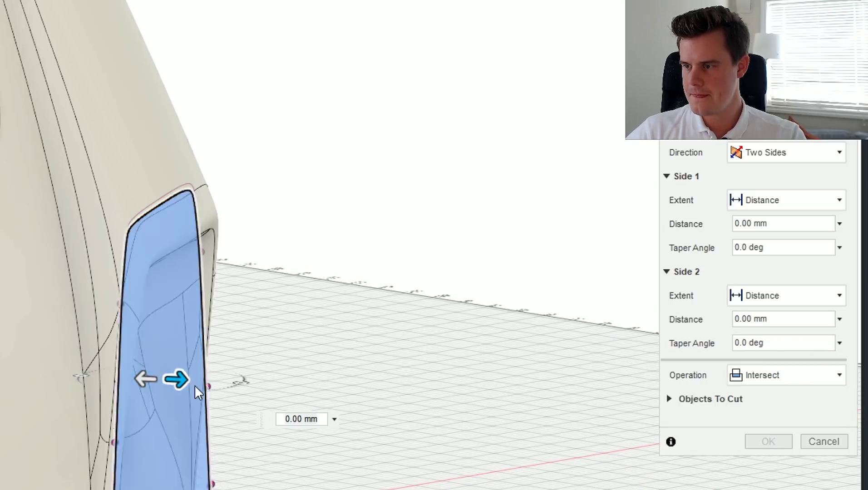
# Step: Extrude the recess profile about 11.98 mm on Side 1 and 8.8 mm on Side 2, intersecting the Black_Engine body
pyautogui.moveTo(196, 387); pyautogui.dragTo(245, 382)
pyautogui.moveTo(145, 379); pyautogui.dragTo(124, 380)
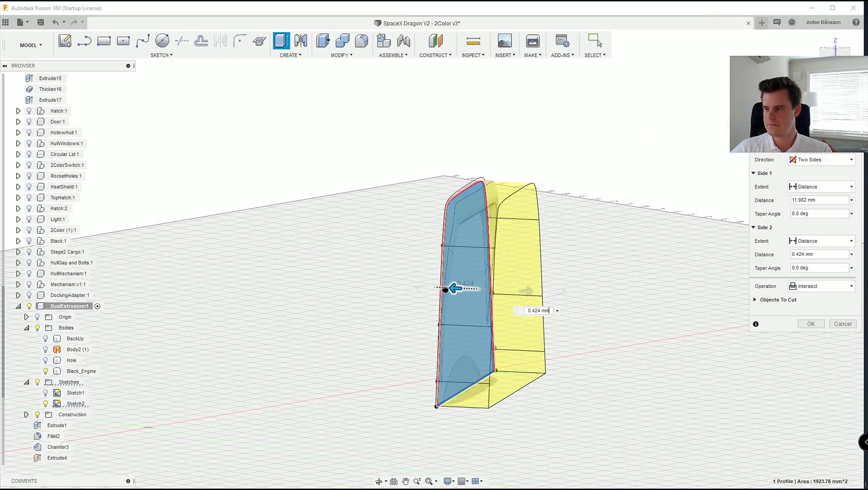
pyautogui.moveTo(445, 289); pyautogui.dragTo(442, 289)
pyautogui.scroll(3, 440, 275)
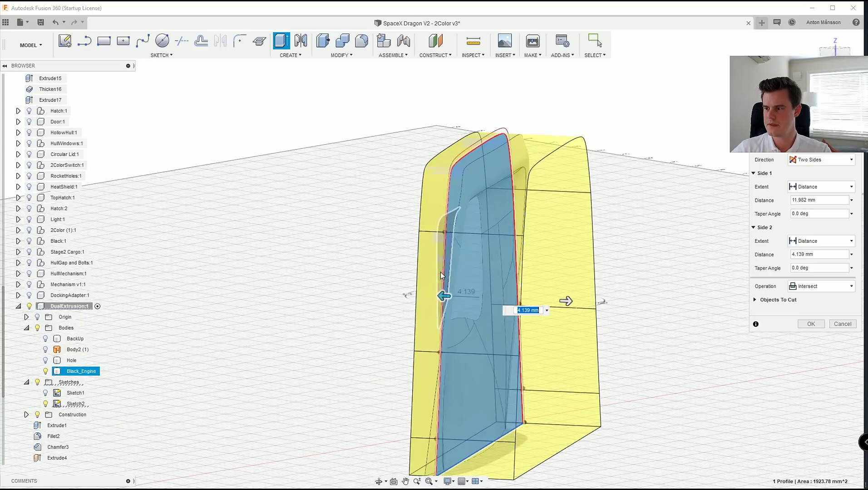
pyautogui.keyDown('shift'); pyautogui.moveTo(441, 276); pyautogui.dragTo(480, 272, button='middle'); pyautogui.keyUp('shift')
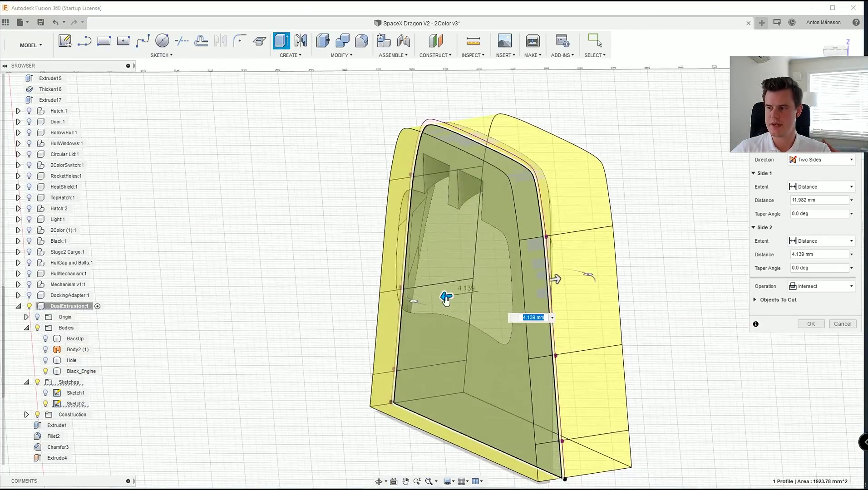
pyautogui.moveTo(447, 298); pyautogui.dragTo(423, 299)
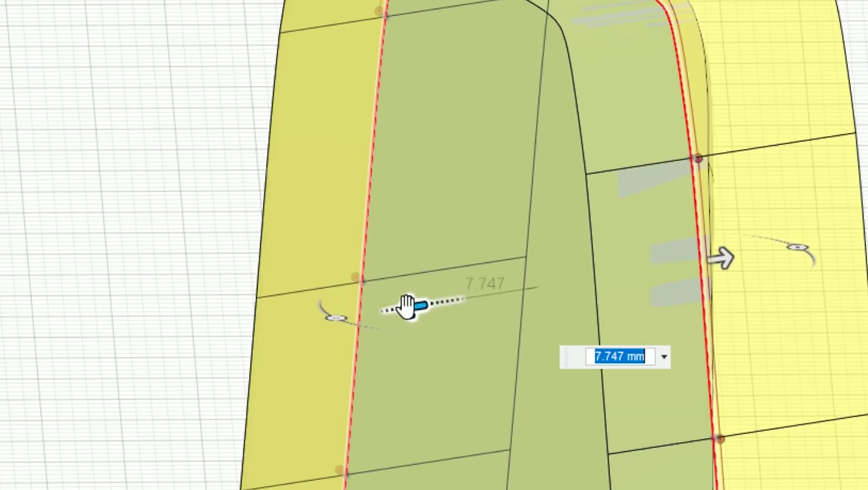
pyautogui.write('8.7')
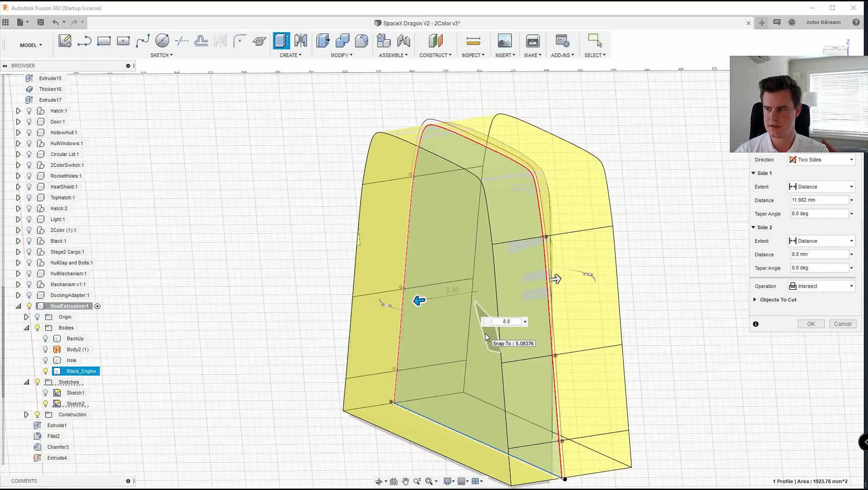
pyautogui.press('Return')
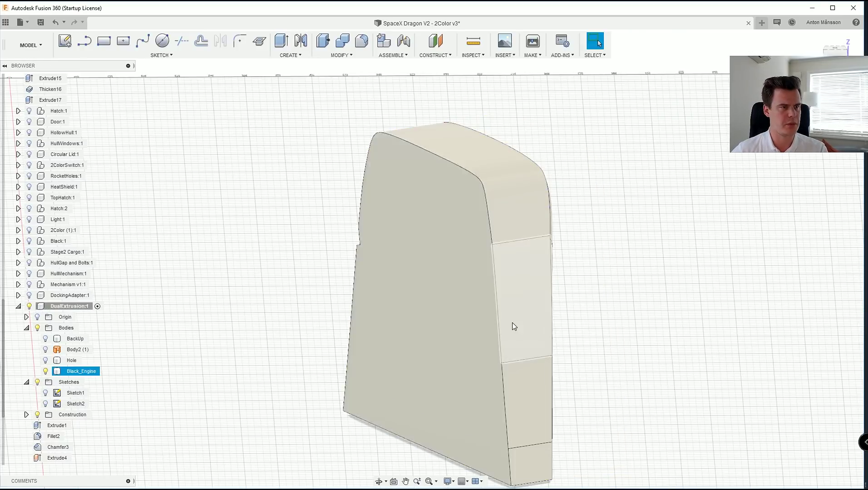
# Step: Apply a black appearance to the Black_Engine body
pyautogui.scroll(-3, 512, 325)
pyautogui.keyDown('shift'); pyautogui.moveTo(512, 326); pyautogui.dragTo(407, 198, button='middle'); pyautogui.keyUp('shift')
pyautogui.press('a')
pyautogui.moveTo(742, 230); pyautogui.dragTo(481, 313)
pyautogui.click(843, 469)
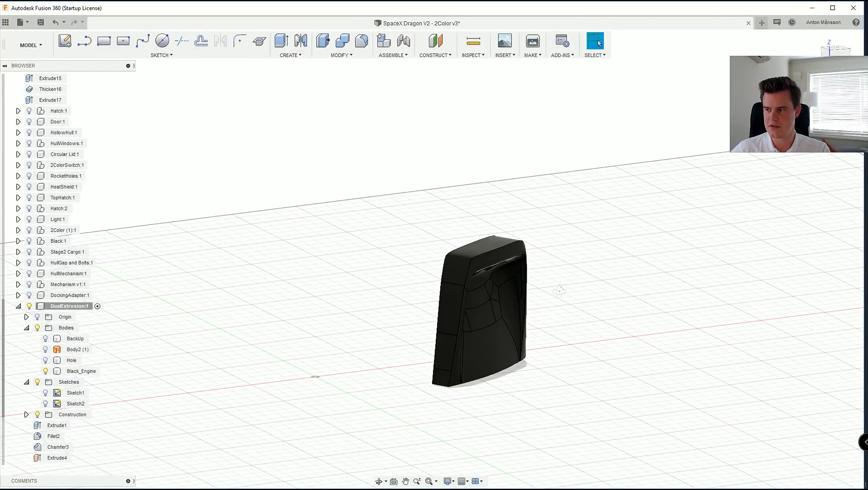
# Step: Mirror the Black_Engine body across the origin XZ plane
pyautogui.keyDown('shift'); pyautogui.moveTo(556, 292); pyautogui.dragTo(324, 209, button='middle'); pyautogui.keyUp('shift')
pyautogui.scroll(-1, 324, 207)
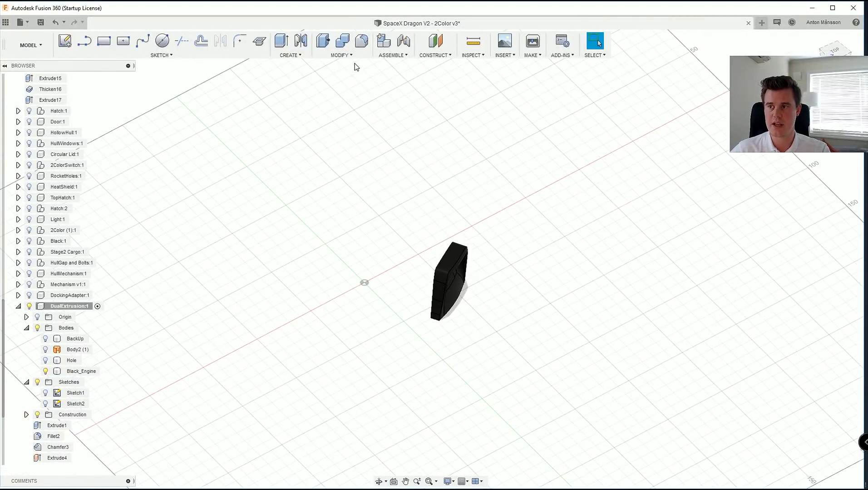
pyautogui.scroll(2, 355, 64)
pyautogui.click(72, 372)
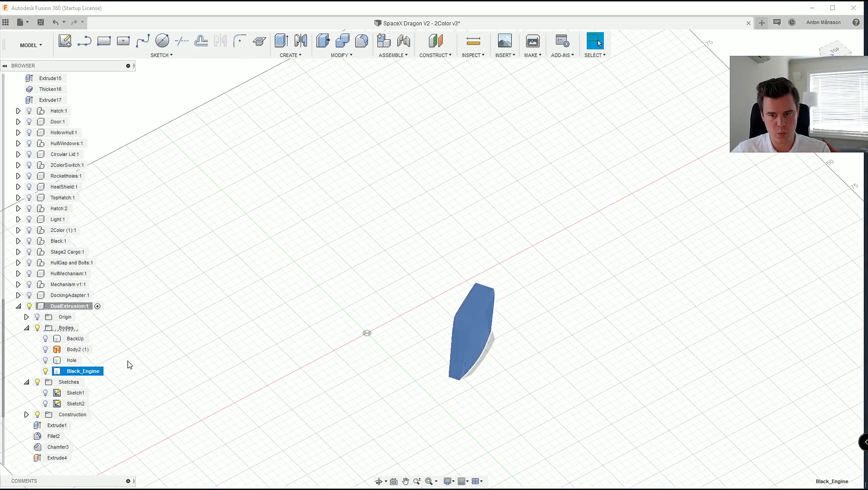
pyautogui.click(300, 40)
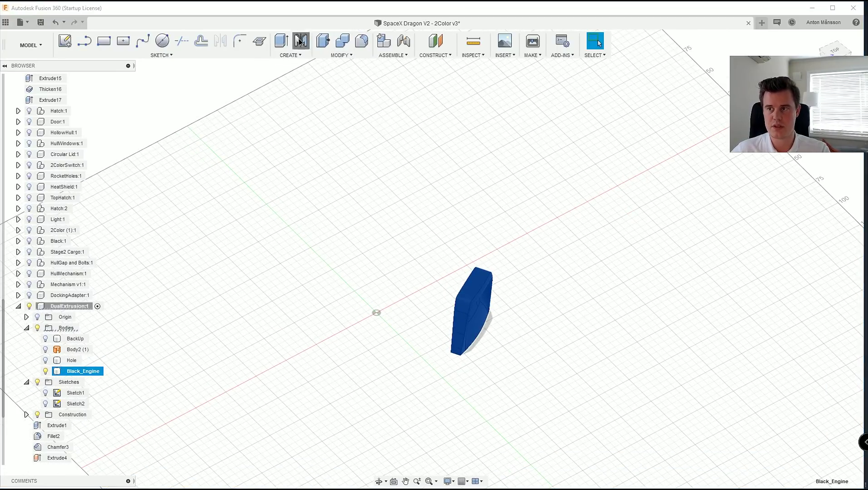
pyautogui.click(403, 302)
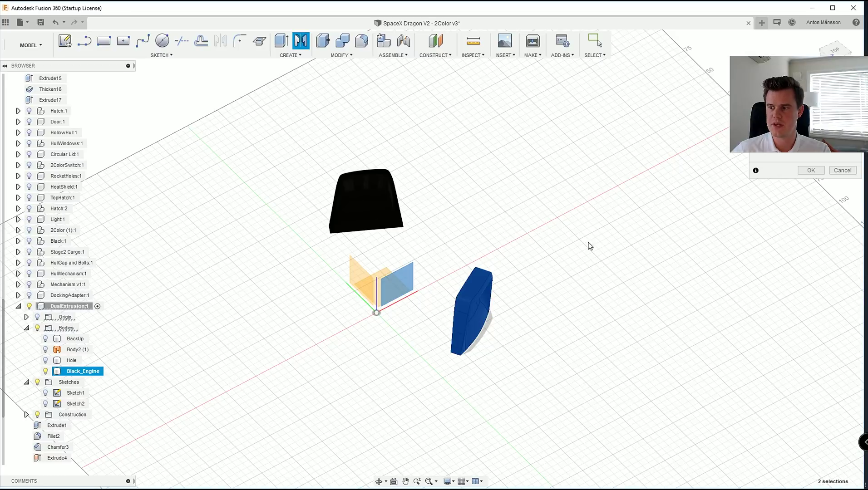
pyautogui.click(811, 170)
# Step: Mirror both engine recess bodies across the origin YZ plane
pyautogui.click(300, 41)
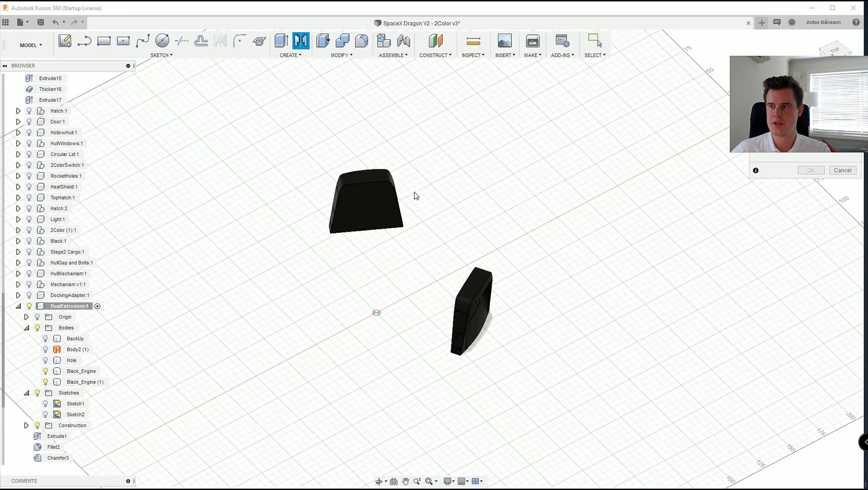
pyautogui.click(78, 374)
pyautogui.keyDown('shift'); pyautogui.click(83, 382); pyautogui.keyUp('shift')
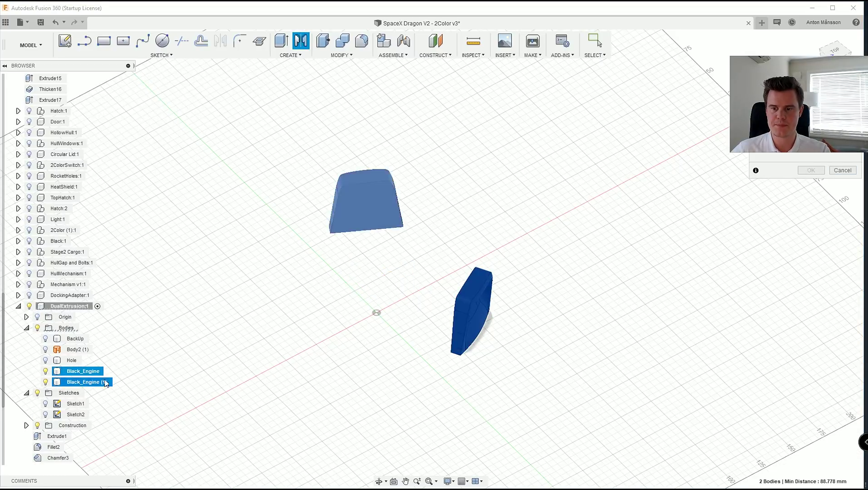
pyautogui.click(364, 283)
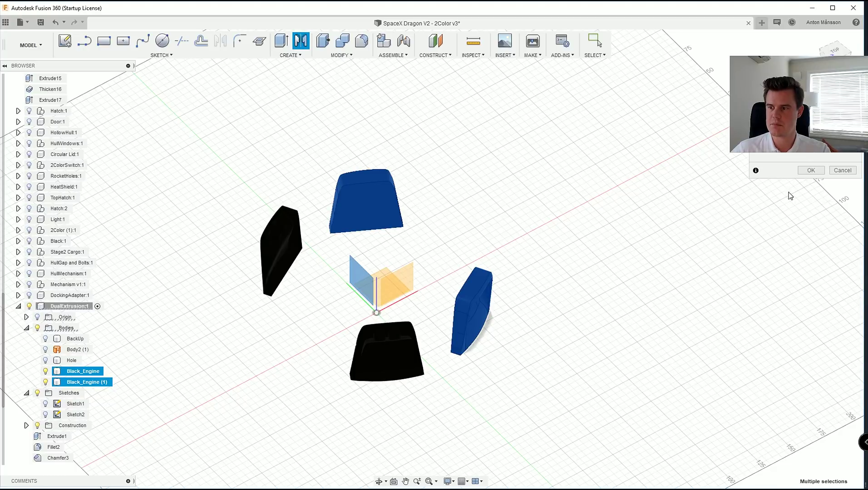
pyautogui.click(811, 170)
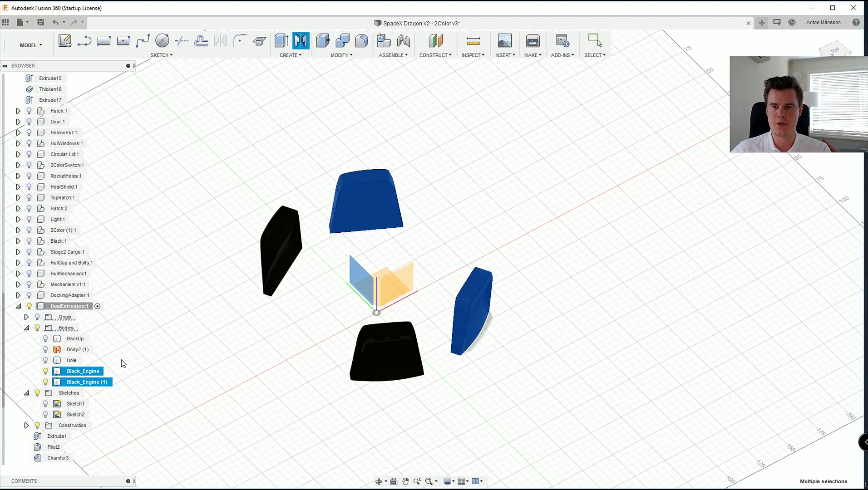
# Step: Show the Hole body and highlight all four Black_Engine bodies to check how they overlap the hull
pyautogui.click(45, 361)
pyautogui.keyDown('shift'); pyautogui.moveTo(345, 346); pyautogui.dragTo(388, 295, button='middle'); pyautogui.keyUp('shift')
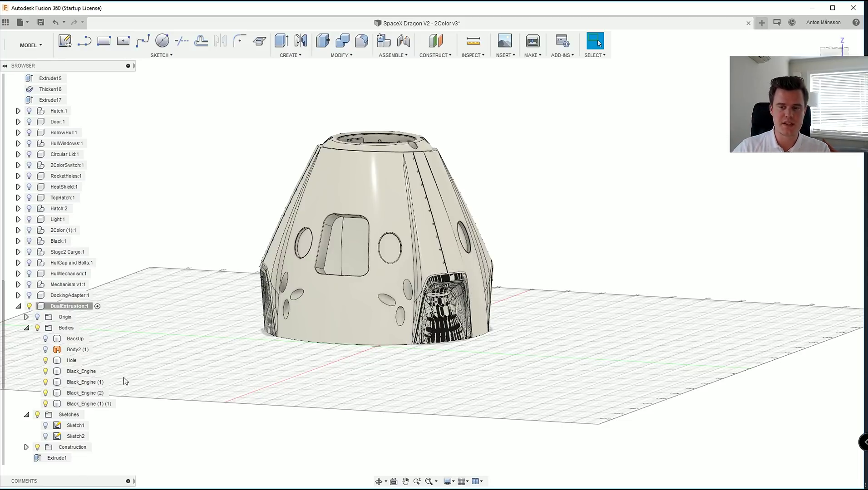
pyautogui.scroll(2, 331, 309)
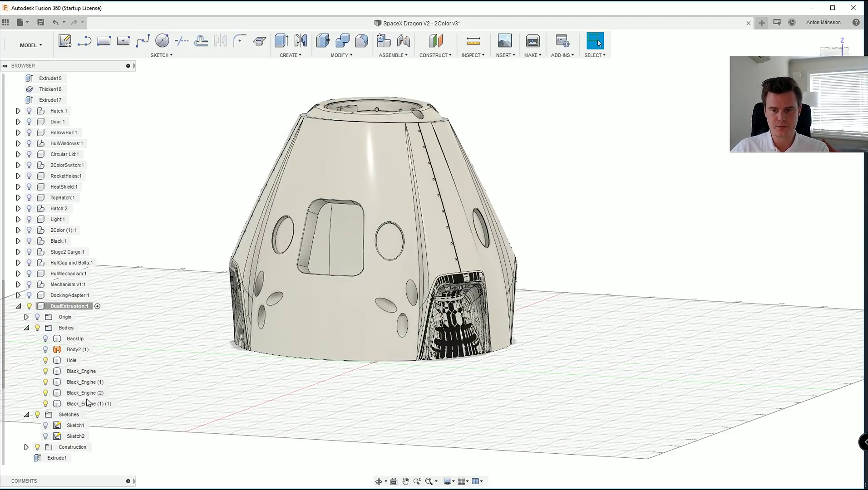
pyautogui.click(59, 403)
pyautogui.keyDown('shift'); pyautogui.click(91, 371); pyautogui.keyUp('shift')
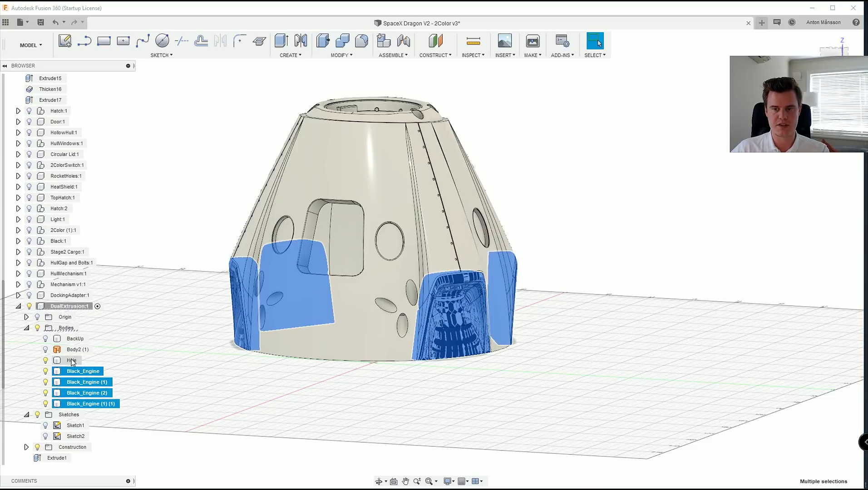
# Step: Combine with the Cut operation to subtract all four Black_Engine bodies from the Hole body, keeping the tools
pyautogui.click(72, 361)
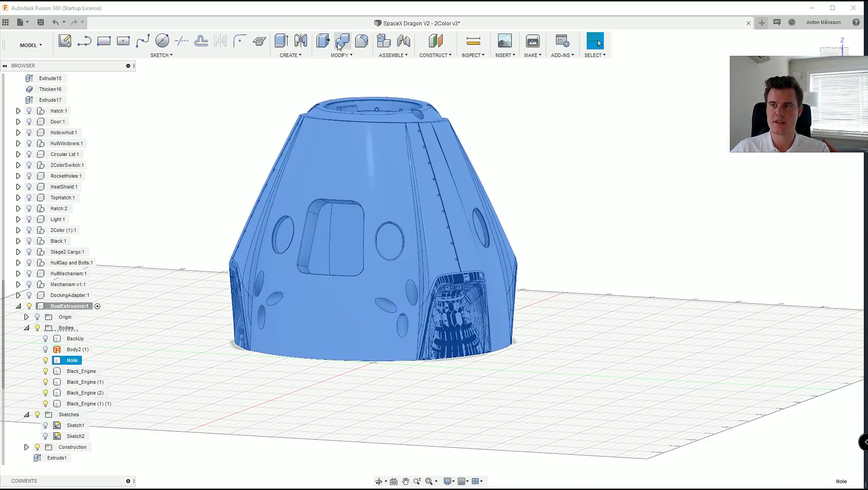
pyautogui.click(341, 41)
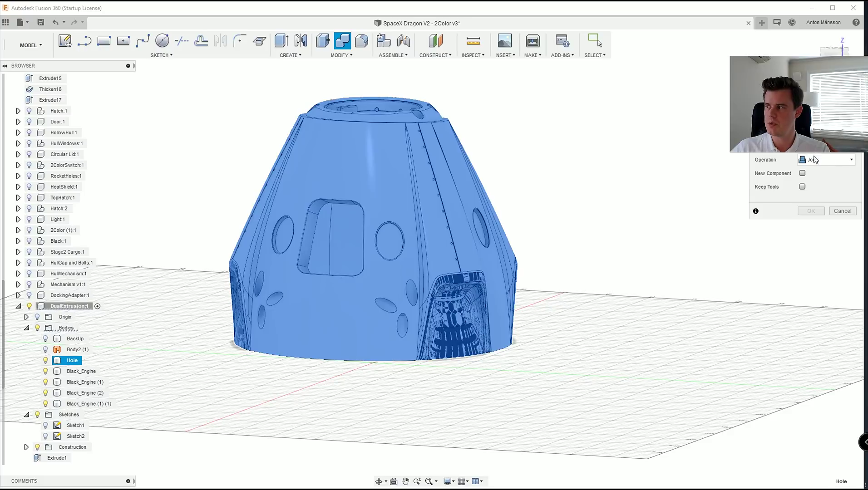
pyautogui.click(815, 159)
pyautogui.click(816, 184)
pyautogui.moveTo(792, 121); pyautogui.dragTo(555, 111)
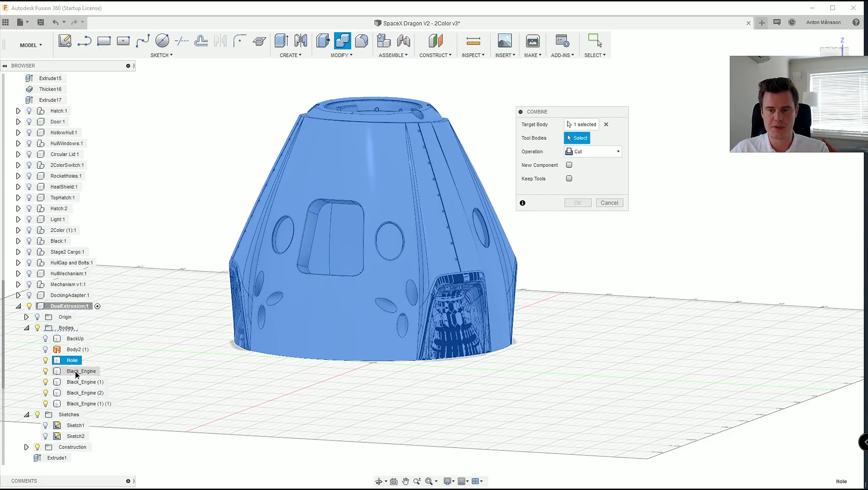
pyautogui.click(81, 371)
pyautogui.click(84, 382)
pyautogui.click(84, 394)
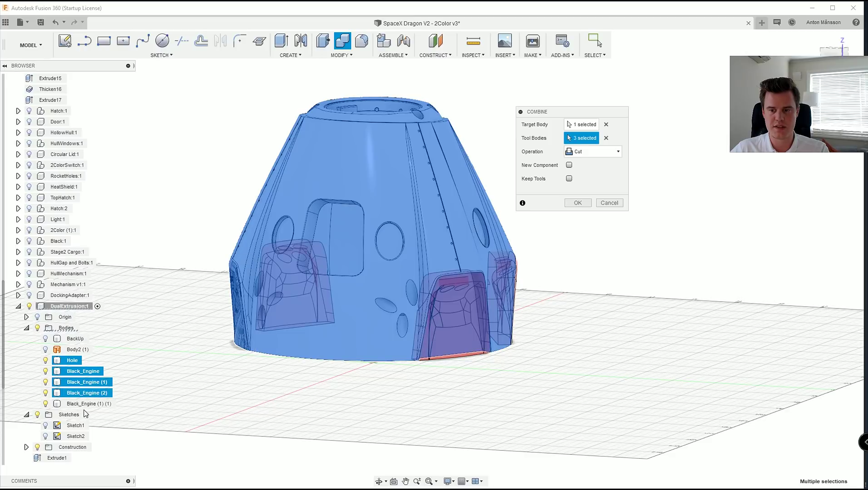
pyautogui.click(91, 404)
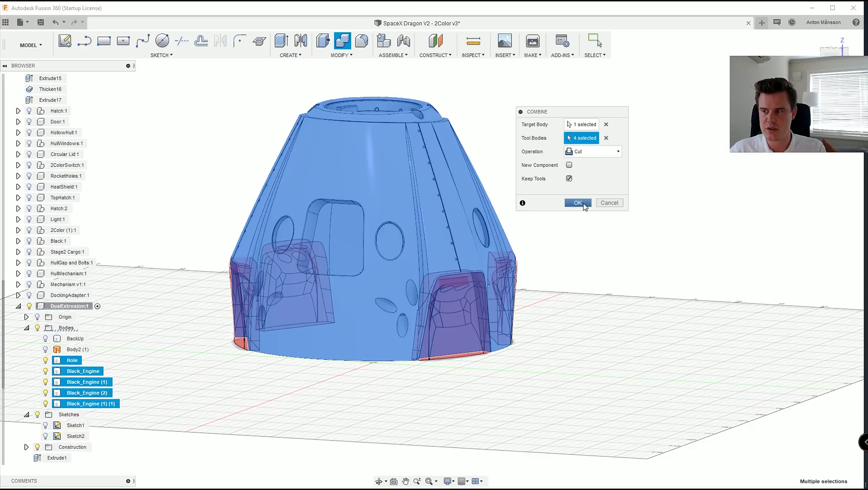
pyautogui.click(583, 205)
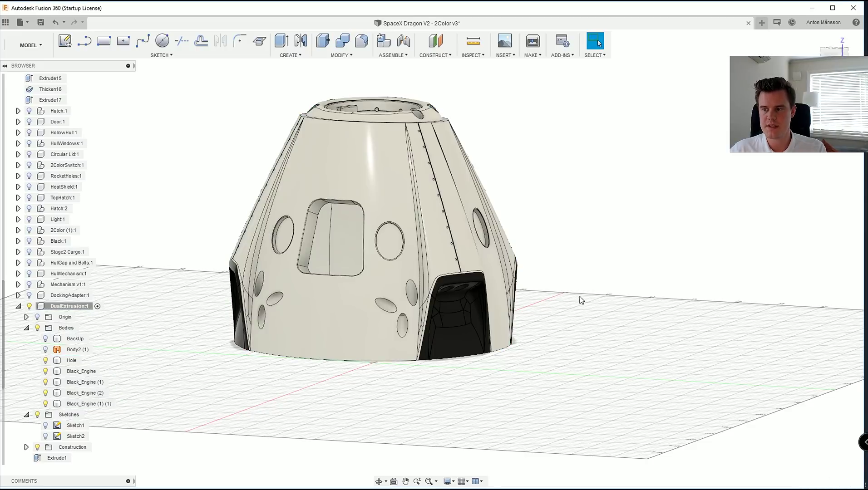
# Step: Hide the four Black_Engine bodies and examine the recess openings cut into the hull
pyautogui.click(82, 372)
pyautogui.keyDown('shift'); pyautogui.click(89, 404); pyautogui.keyUp('shift')
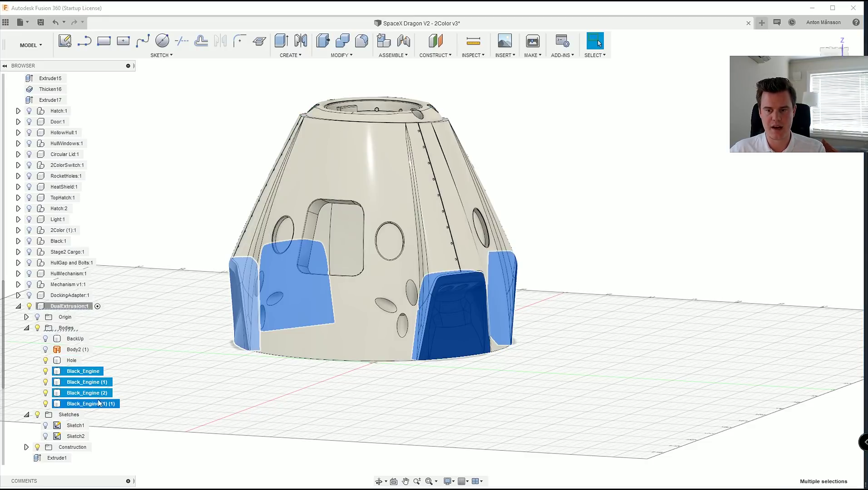
pyautogui.press('v')
pyautogui.keyDown('shift'); pyautogui.moveTo(380, 246); pyautogui.dragTo(503, 344, button='middle'); pyautogui.keyUp('shift')
pyautogui.scroll(3, 357, 234)
pyautogui.scroll(-3, 387, 279)
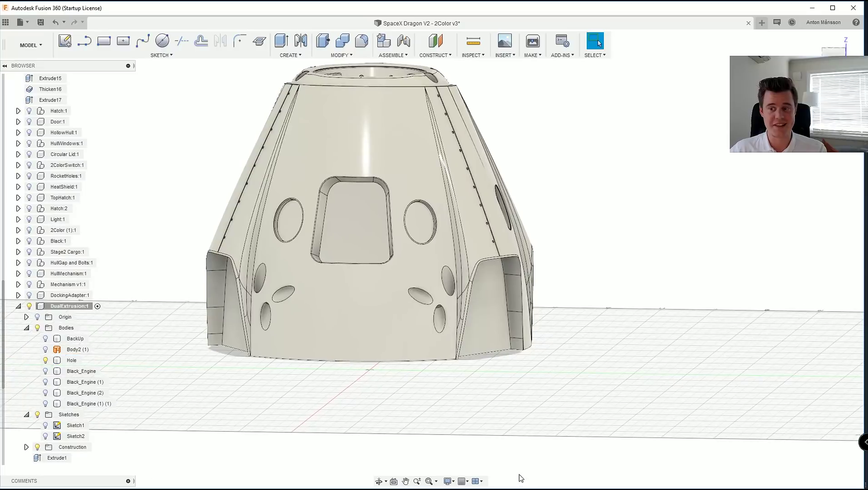
pyautogui.moveTo(410, 404); pyautogui.dragTo(402, 357, button='middle')
# Step: Show the four Black_Engine bodies again inside the hull
pyautogui.click(90, 373)
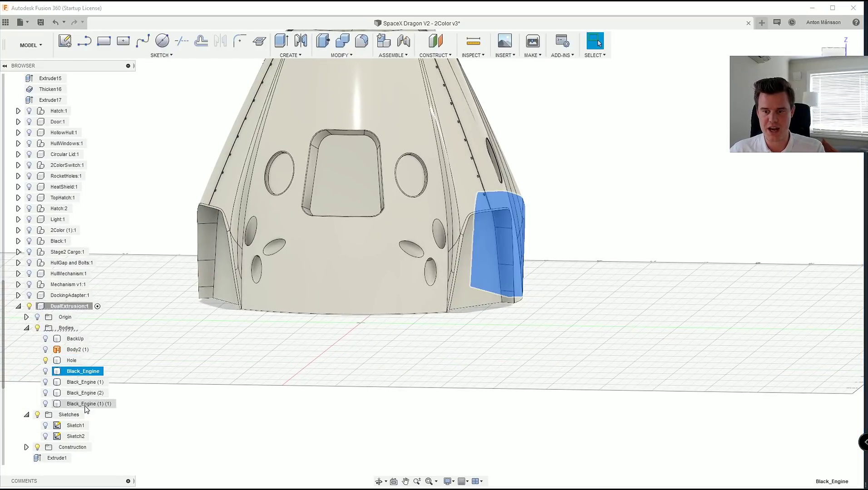
pyautogui.keyDown('shift'); pyautogui.click(85, 405); pyautogui.keyUp('shift')
pyautogui.press('v')
pyautogui.click(277, 366)
pyautogui.keyDown('shift'); pyautogui.moveTo(281, 364); pyautogui.dragTo(341, 366, button='middle'); pyautogui.keyUp('shift')
# Step: Move the Hole body sideways along the X direction, clear of the four Black_Engine bodies
pyautogui.click(72, 361)
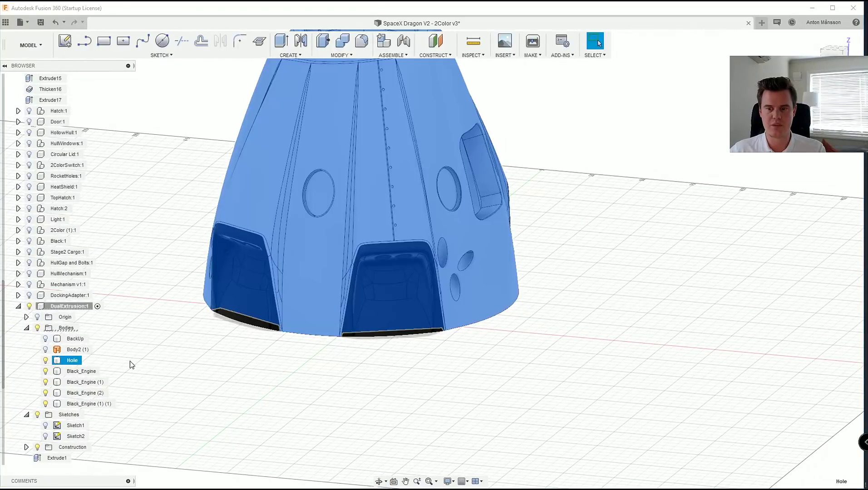
pyautogui.scroll(-5, 222, 360)
pyautogui.rightClick(78, 363)
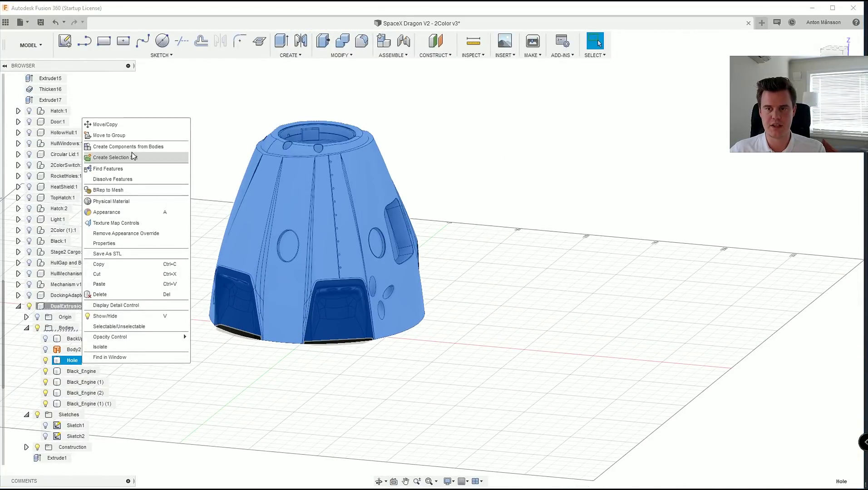
pyautogui.click(114, 121)
pyautogui.rightClick(72, 361)
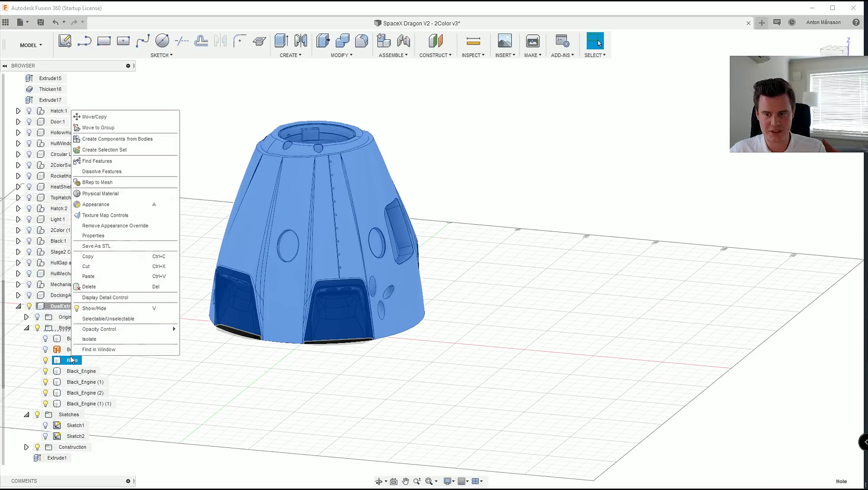
pyautogui.click(110, 121)
pyautogui.moveTo(429, 295); pyautogui.dragTo(669, 313)
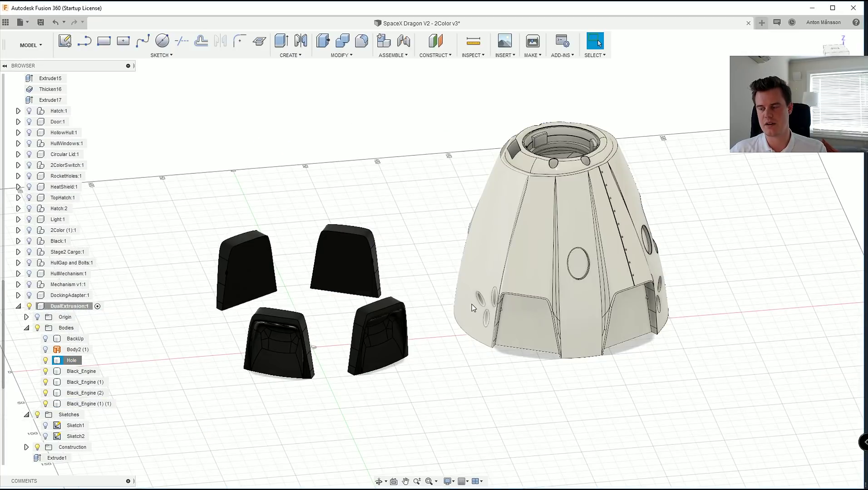
# Step: Examine the small leftover notch at the edge of the hull's recess opening, then view the separated bodies together
pyautogui.keyDown('shift'); pyautogui.moveTo(472, 305); pyautogui.dragTo(455, 297, button='middle'); pyautogui.keyUp('shift')
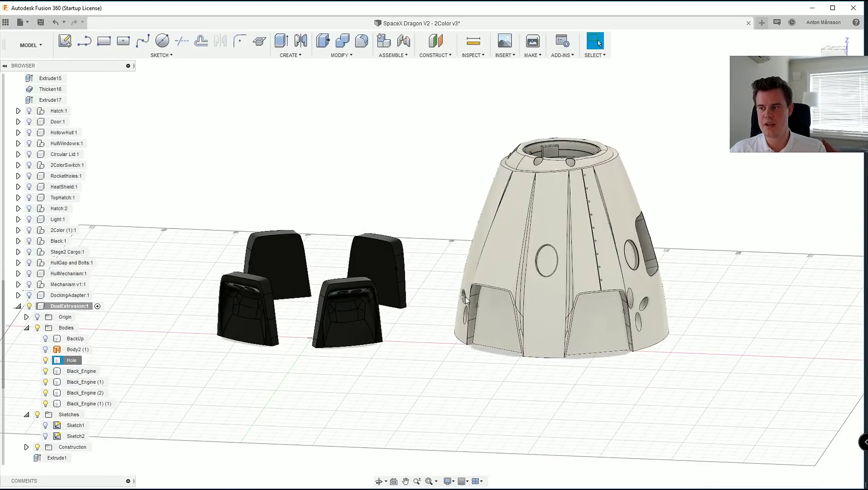
pyautogui.scroll(3, 466, 297)
pyautogui.scroll(10, 461, 330)
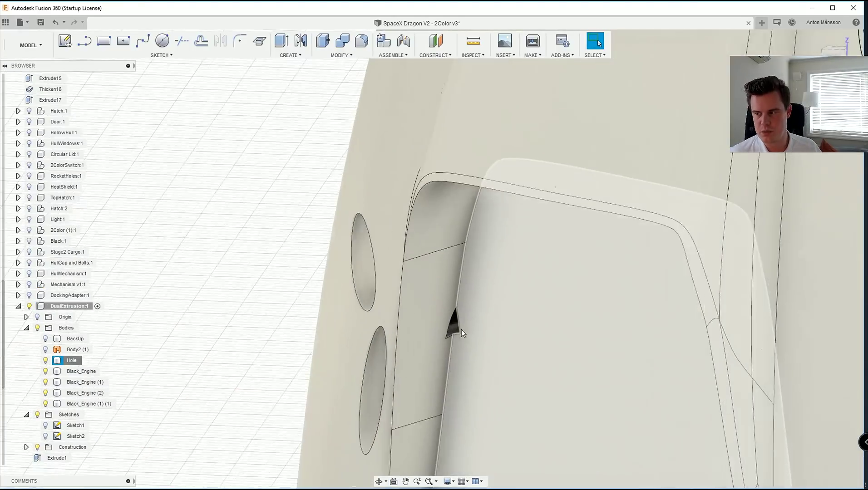
pyautogui.click(454, 330)
pyautogui.keyDown('shift'); pyautogui.moveTo(454, 330); pyautogui.dragTo(499, 334, button='middle'); pyautogui.keyUp('shift')
pyautogui.scroll(-10, 485, 324)
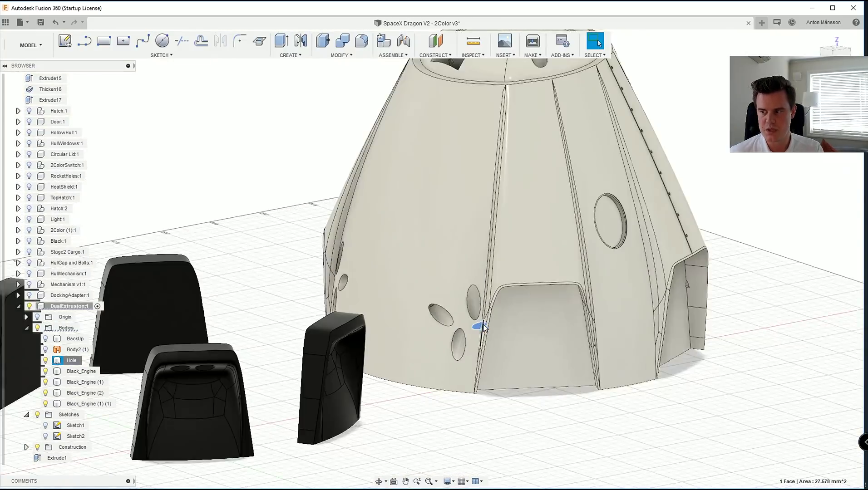
pyautogui.click(316, 219)
pyautogui.keyDown('shift'); pyautogui.moveTo(316, 219); pyautogui.dragTo(335, 273, button='middle'); pyautogui.keyUp('shift')
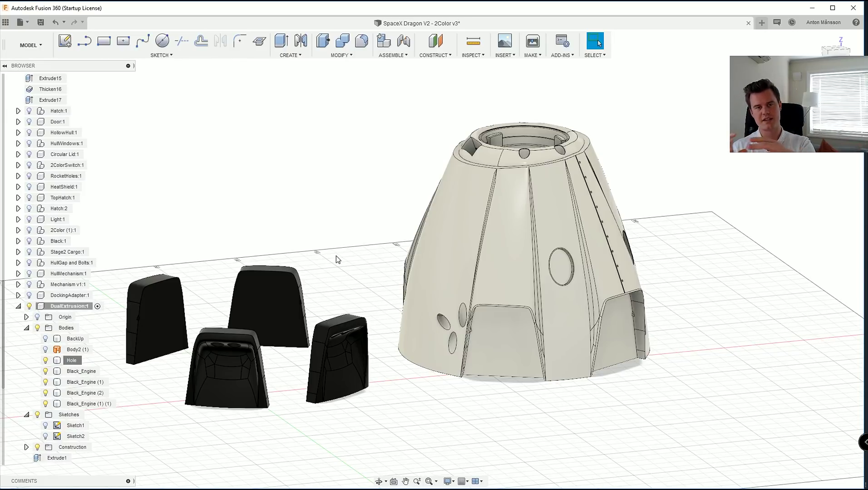
# Step: Undo the sideways move of the Hole body and hide the four Black_Engine bodies
pyautogui.hotkey('ctrl', 'z')
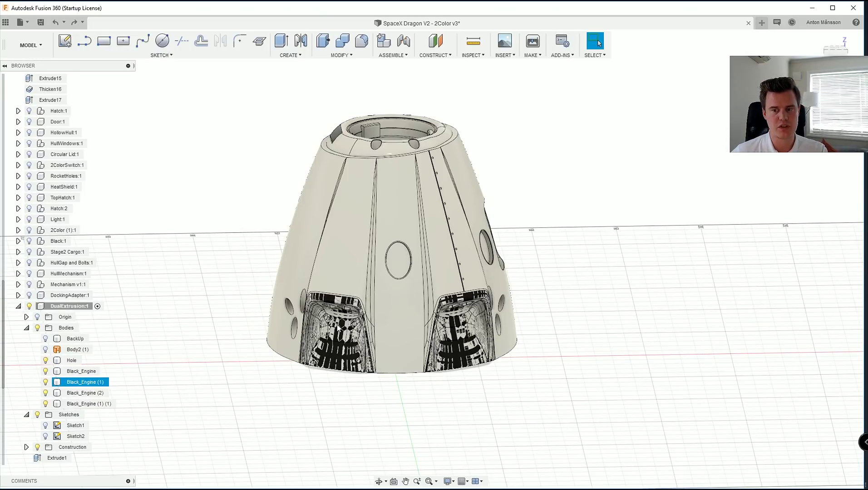
pyautogui.click(47, 371)
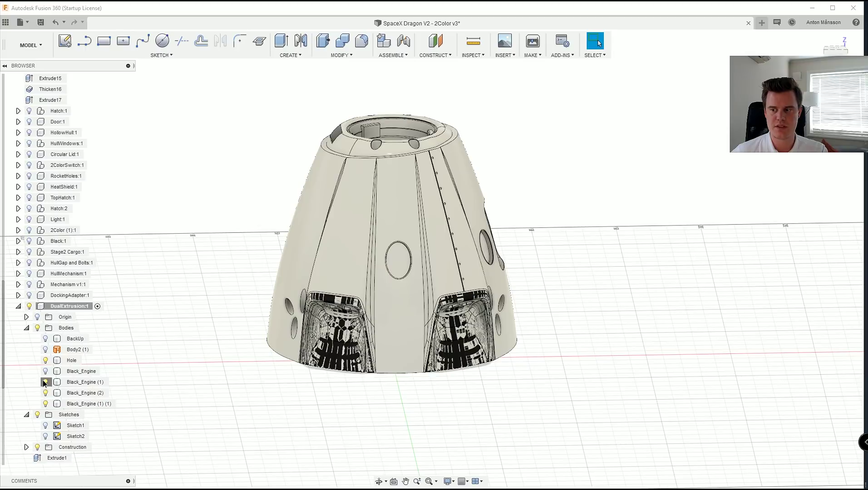
pyautogui.click(46, 393)
pyautogui.click(45, 404)
pyautogui.click(45, 382)
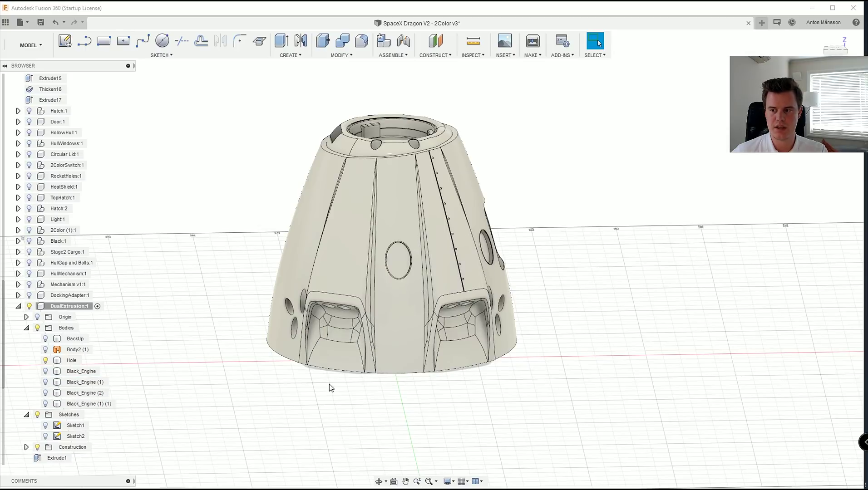
# Step: Sketch an 8.5 mm diameter circle centred on the floor of the upper thruster hole beside the engine recess
pyautogui.keyDown('shift'); pyautogui.moveTo(369, 335); pyautogui.dragTo(477, 313, button='middle'); pyautogui.keyUp('shift')
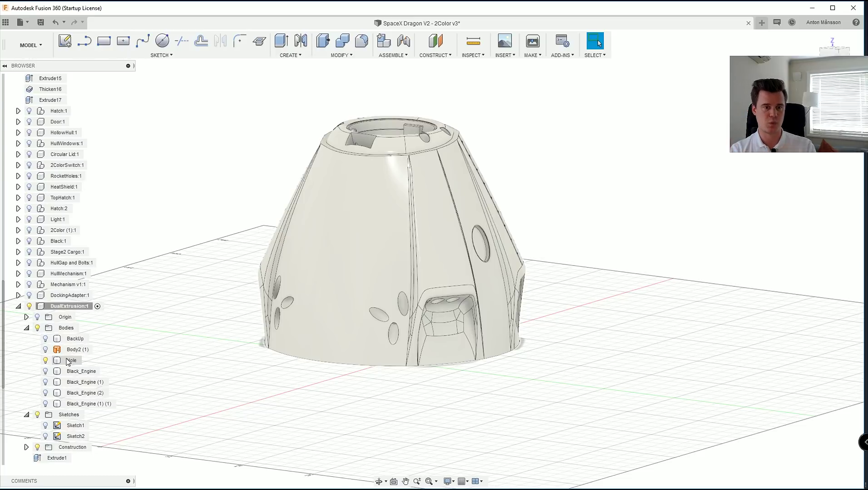
pyautogui.moveTo(642, 269); pyautogui.dragTo(561, 275, button='middle')
pyautogui.scroll(1, 612, 242)
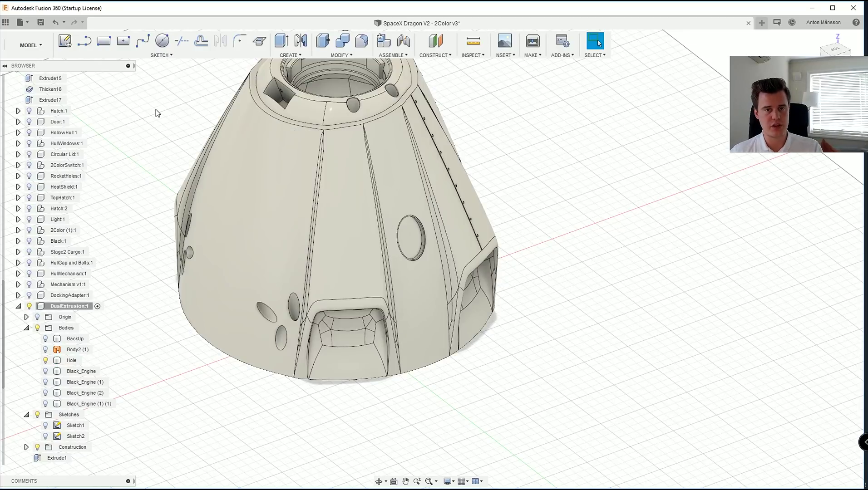
pyautogui.click(161, 40)
pyautogui.scroll(4, 284, 337)
pyautogui.moveTo(295, 333)
pyautogui.keyDown('shift'); pyautogui.mouseDown(button='middle')
pyautogui.moveTo(319, 333)
pyautogui.moveTo(336, 288)
pyautogui.mouseUp(button='middle'); pyautogui.keyUp('shift')
pyautogui.scroll(4, 335, 289)
pyautogui.click(328, 262)
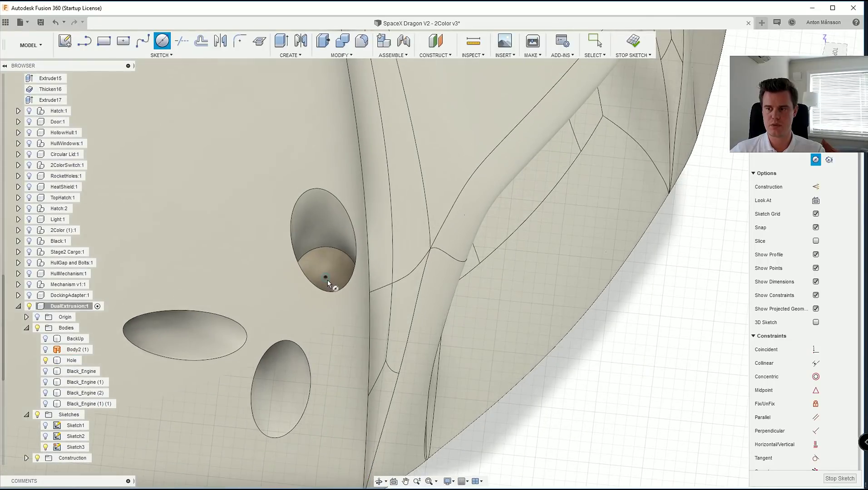
pyautogui.click(326, 278)
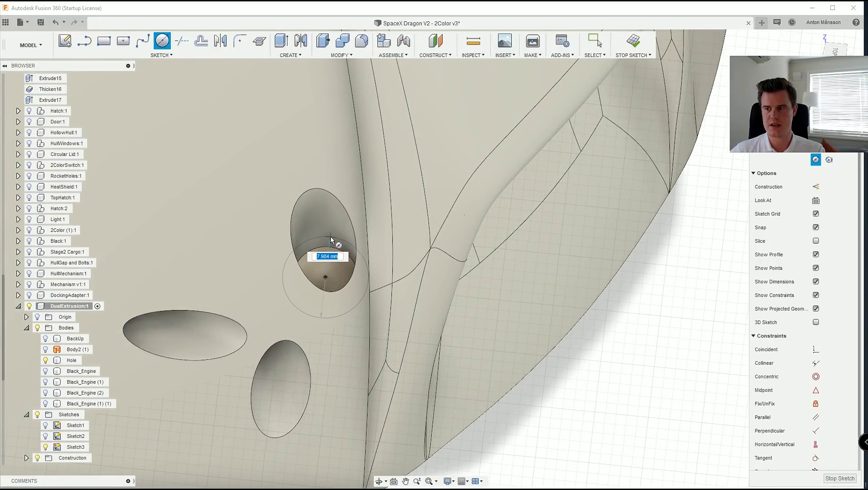
pyautogui.write('8')
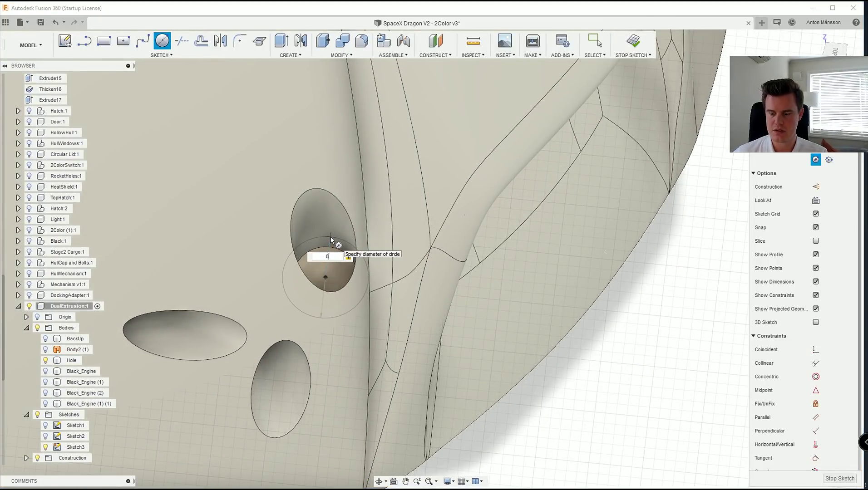
pyautogui.write('.5')
pyautogui.press('Return')
pyautogui.press('Escape')
# Step: Set up a two-sided extrusion of the circle's outer ring, extending about 22 mm outward along the thruster hole
pyautogui.scroll(-3, 331, 243)
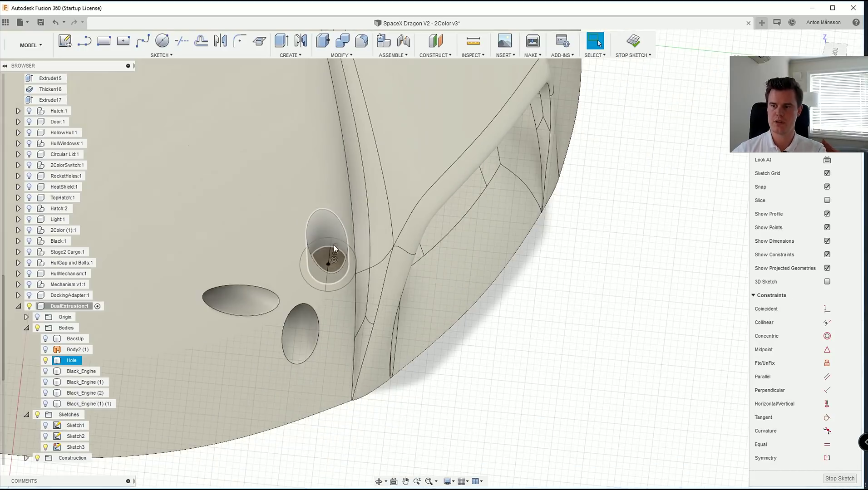
pyautogui.keyDown('shift'); pyautogui.moveTo(333, 245); pyautogui.dragTo(321, 215, button='middle'); pyautogui.keyUp('shift')
pyautogui.press('e')
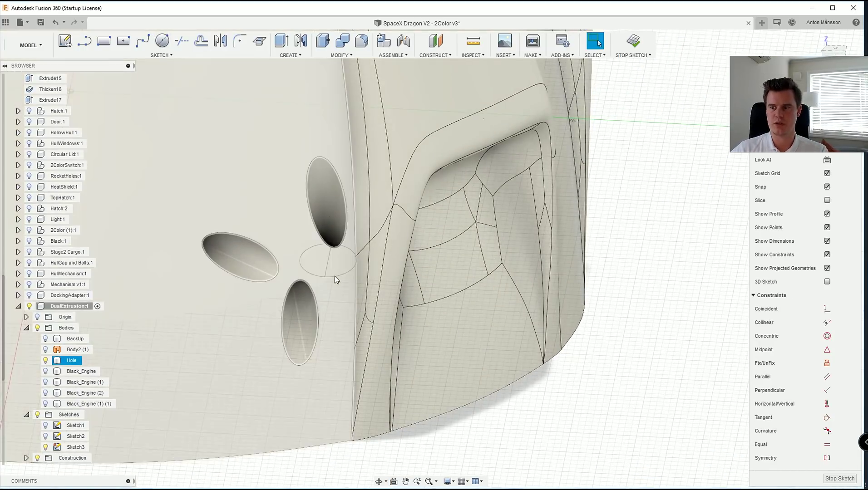
pyautogui.click(581, 152)
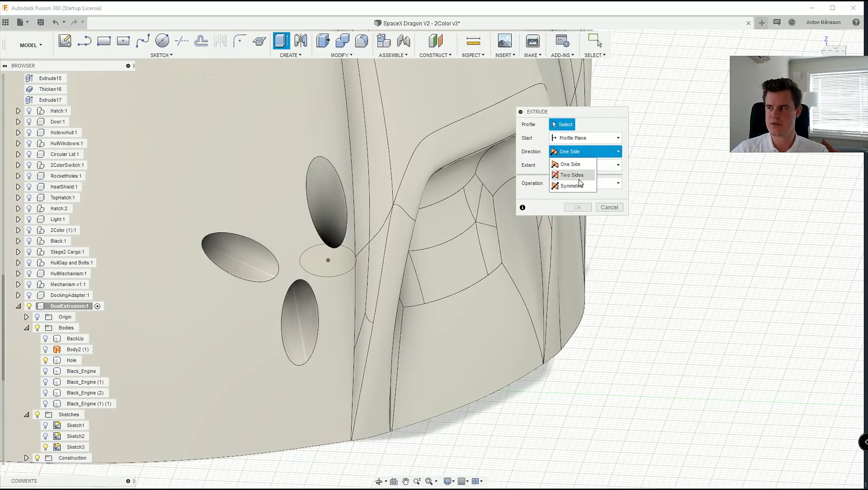
pyautogui.click(580, 181)
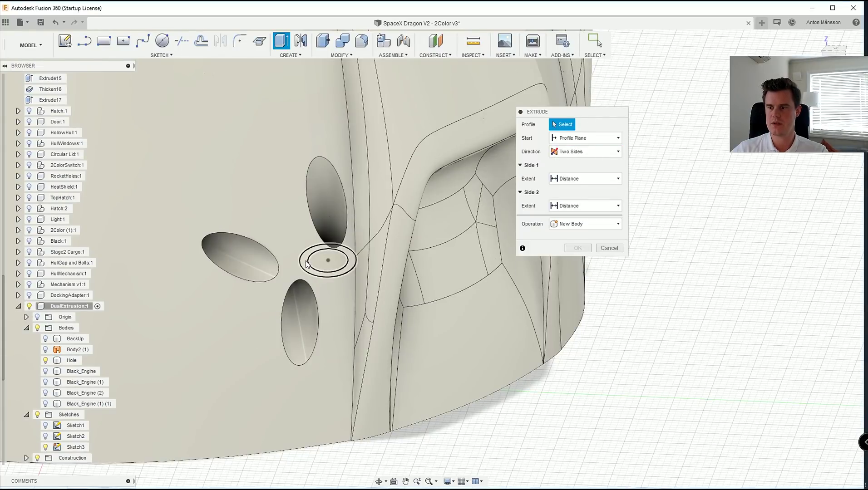
pyautogui.click(317, 265)
pyautogui.moveTo(325, 263); pyautogui.dragTo(310, 121)
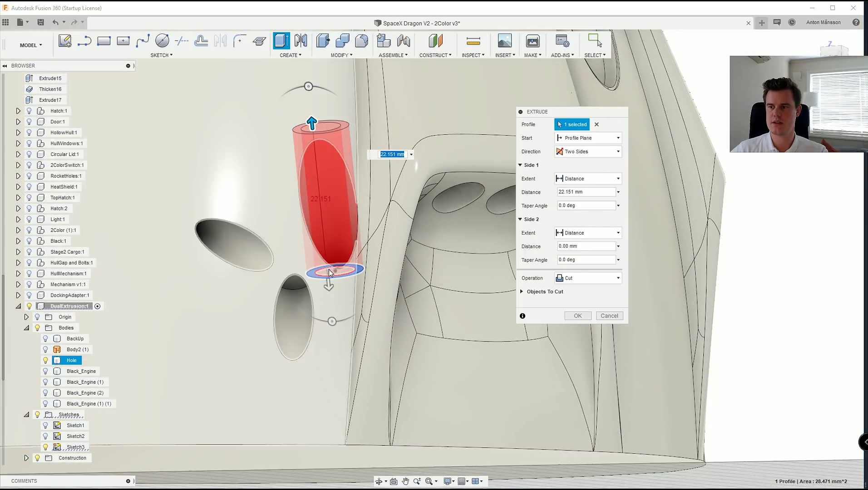
# Step: Set the extrusion's second side to 1 mm and lengthen its first side to about 24.4 mm
pyautogui.click(331, 295)
pyautogui.moveTo(331, 294); pyautogui.dragTo(332, 300)
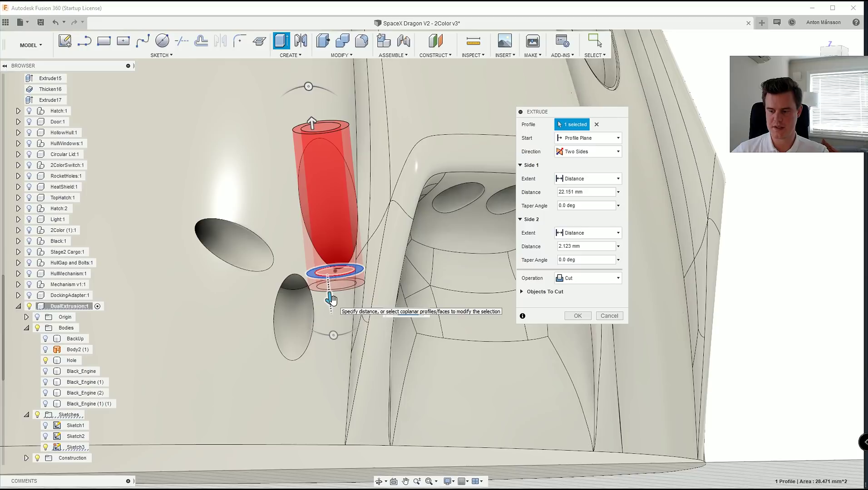
pyautogui.write('2')
pyautogui.press('Tab')
pyautogui.keyDown('shift'); pyautogui.moveTo(307, 189); pyautogui.dragTo(313, 141, button='middle'); pyautogui.keyUp('shift')
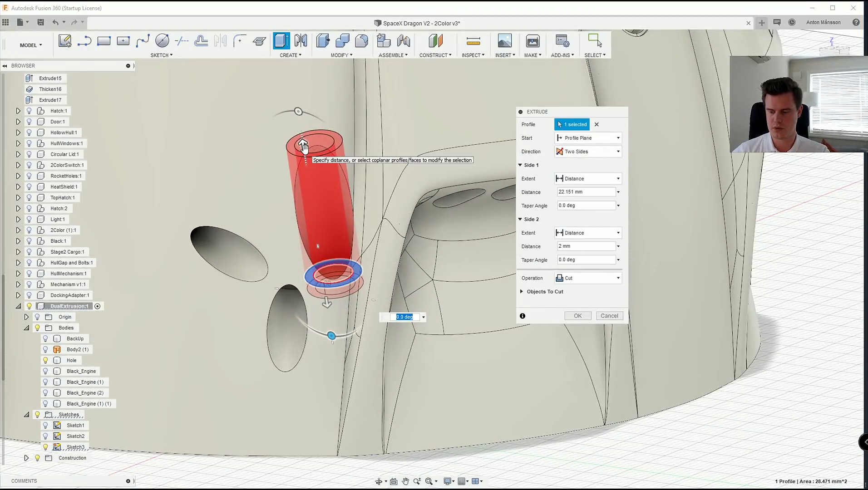
pyautogui.click(327, 302)
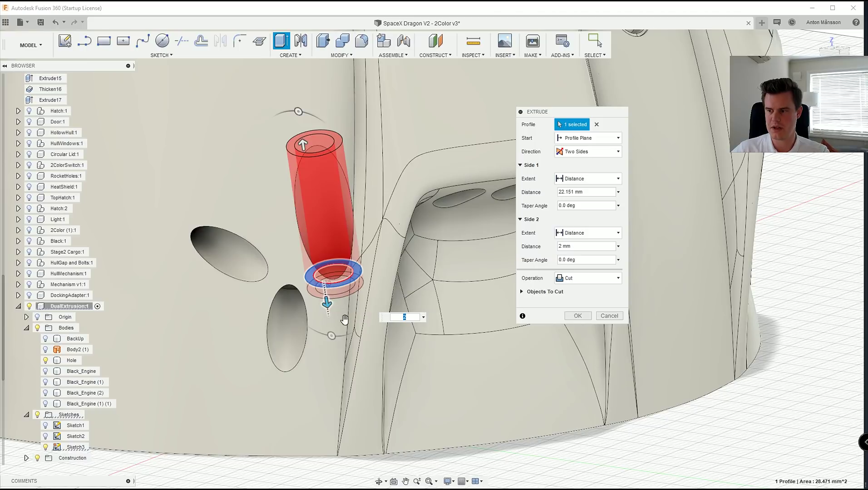
pyautogui.write('1')
pyautogui.keyDown('shift'); pyautogui.moveTo(327, 302); pyautogui.dragTo(331, 272, button='middle'); pyautogui.keyUp('shift')
pyautogui.moveTo(293, 152); pyautogui.dragTo(288, 143)
pyautogui.moveTo(331, 272); pyautogui.dragTo(329, 299, button='middle')
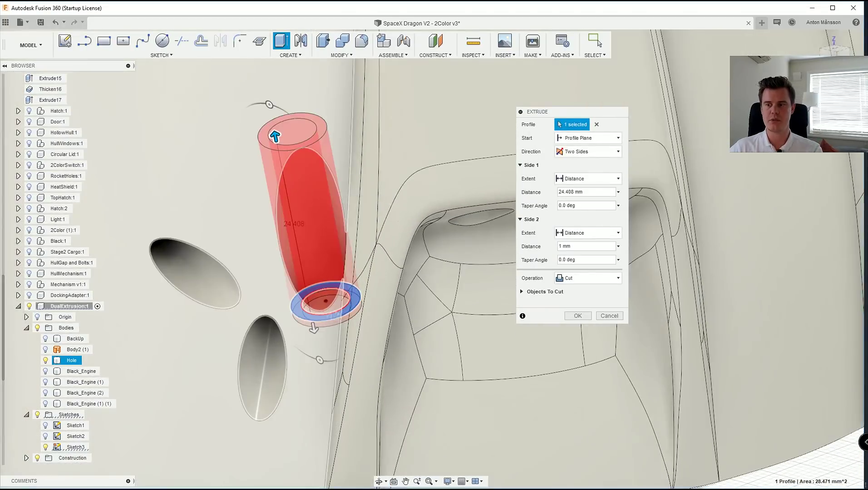
pyautogui.keyDown('shift'); pyautogui.moveTo(295, 218); pyautogui.dragTo(314, 282, button='middle'); pyautogui.keyUp('shift')
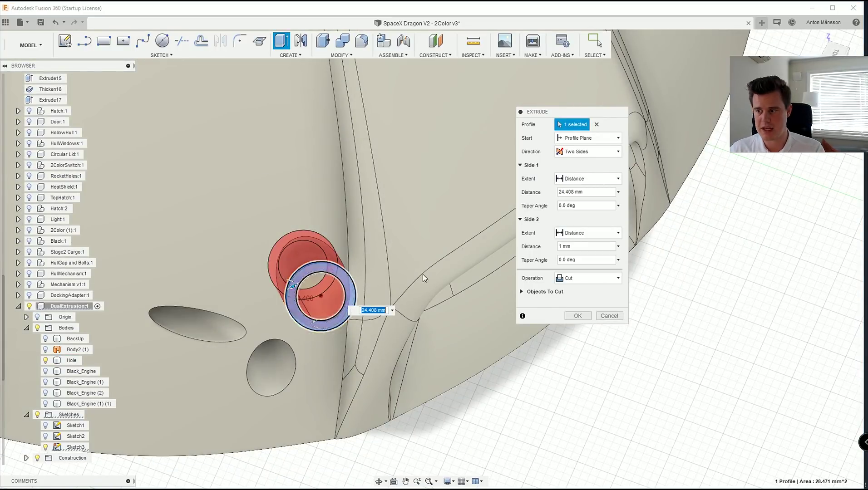
# Step: Finish the extrusion as a new body with the inner circle included, and name the body RCS1
pyautogui.click(590, 279)
pyautogui.click(578, 323)
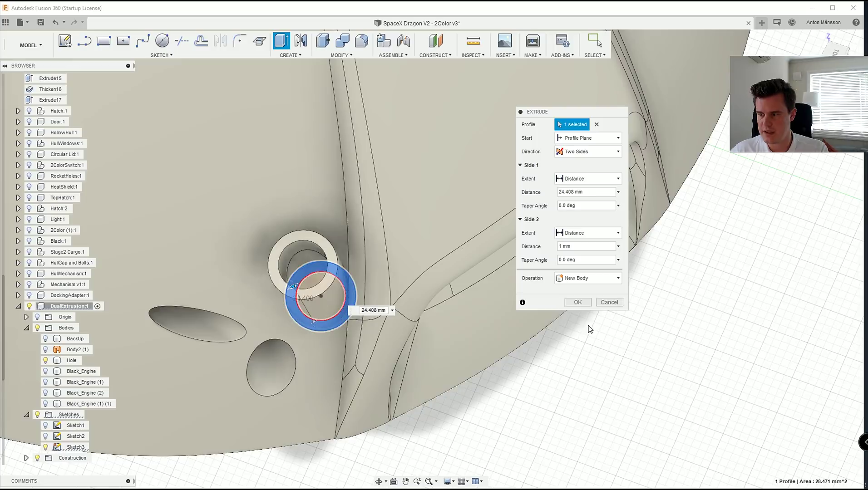
pyautogui.click(317, 291)
pyautogui.keyDown('shift'); pyautogui.moveTo(317, 291); pyautogui.dragTo(303, 265, button='middle'); pyautogui.keyUp('shift')
pyautogui.scroll(-3, 303, 266)
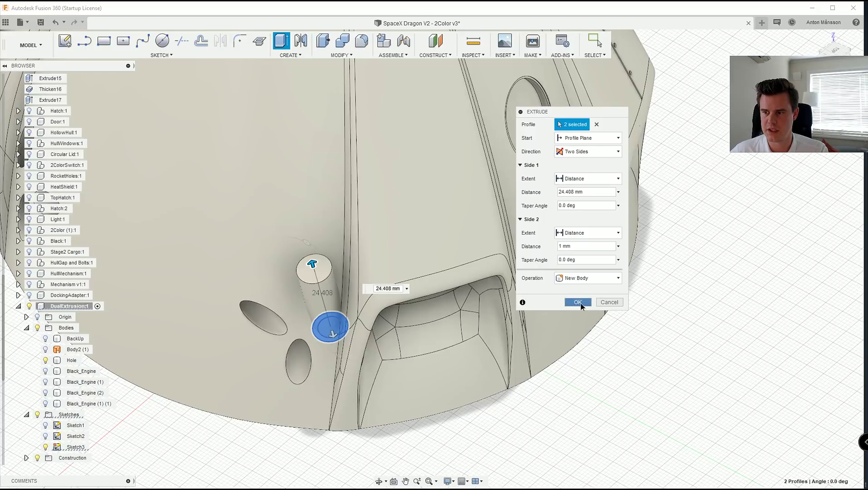
pyautogui.click(580, 302)
pyautogui.click(74, 415)
pyautogui.doubleClick(75, 415)
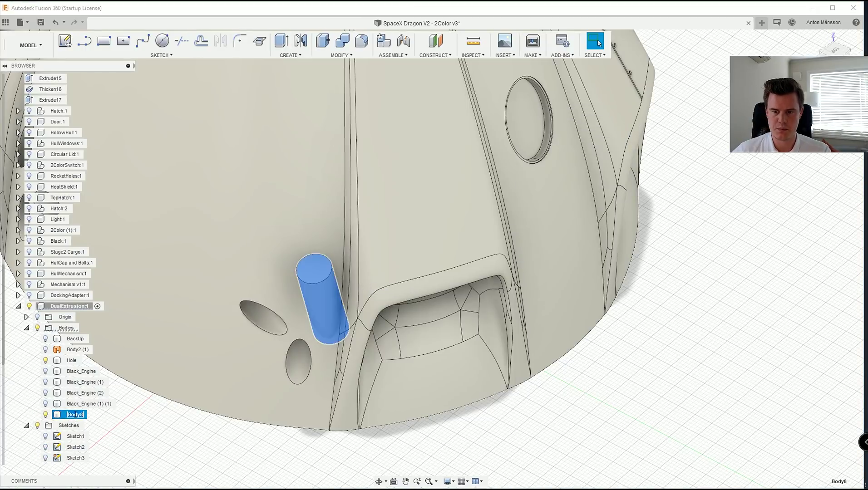
# Step: Sketch a circle centred on the floor of the sideways-angled thruster hole next to the RCS1 cylinder
pyautogui.click(165, 45)
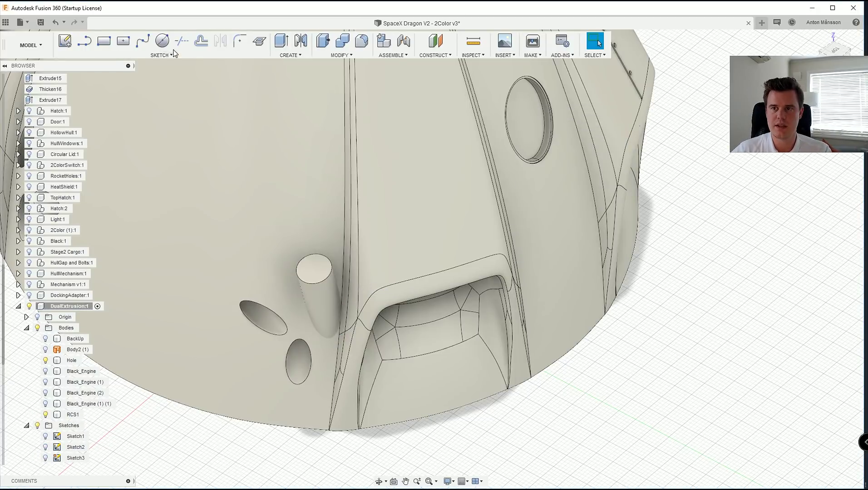
pyautogui.moveTo(269, 344)
pyautogui.mouseDown(button='middle')
pyautogui.moveTo(283, 310)
pyautogui.moveTo(278, 274)
pyautogui.moveTo(259, 262)
pyautogui.mouseUp(button='middle')
pyautogui.scroll(2, 282, 308)
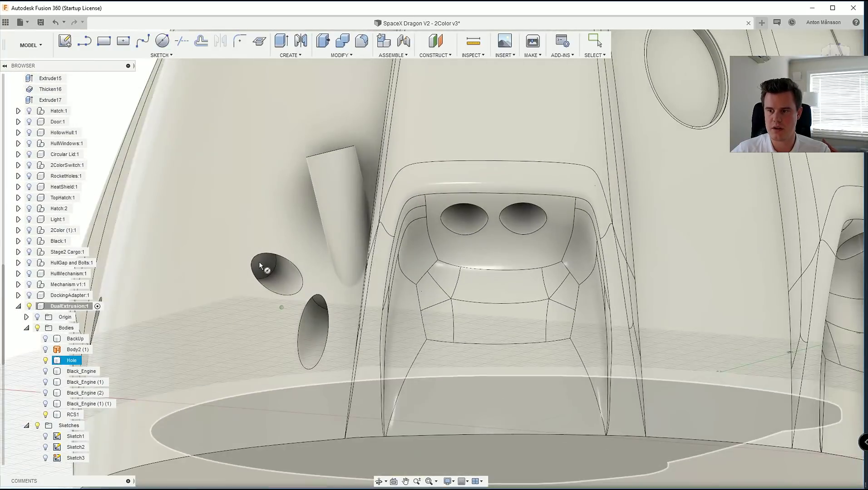
pyautogui.click(261, 262)
pyautogui.click(260, 262)
pyautogui.press('Return')
# Step: Extrude the second circle's full area on two sides, about 23.7 mm outward and 1 mm inward, as a new body
pyautogui.press('e')
pyautogui.click(262, 264)
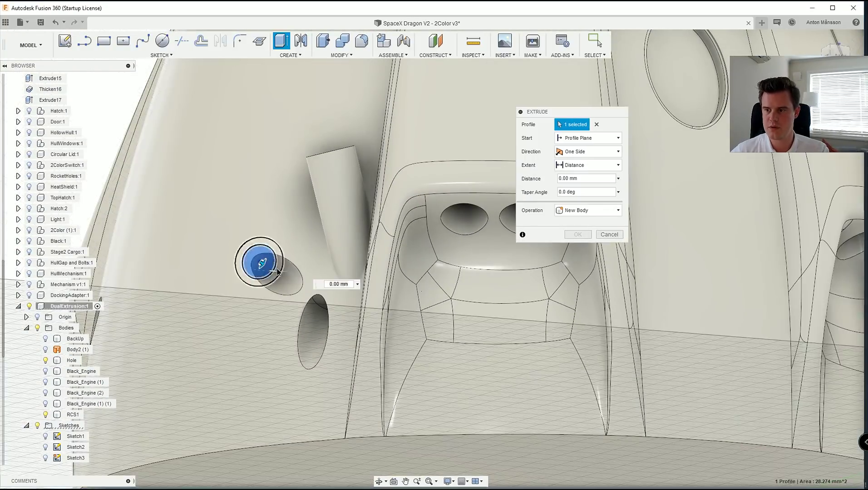
pyautogui.click(588, 151)
pyautogui.click(588, 178)
pyautogui.write('1')
pyautogui.moveTo(310, 289); pyautogui.dragTo(416, 349)
pyautogui.click(608, 280)
pyautogui.click(579, 325)
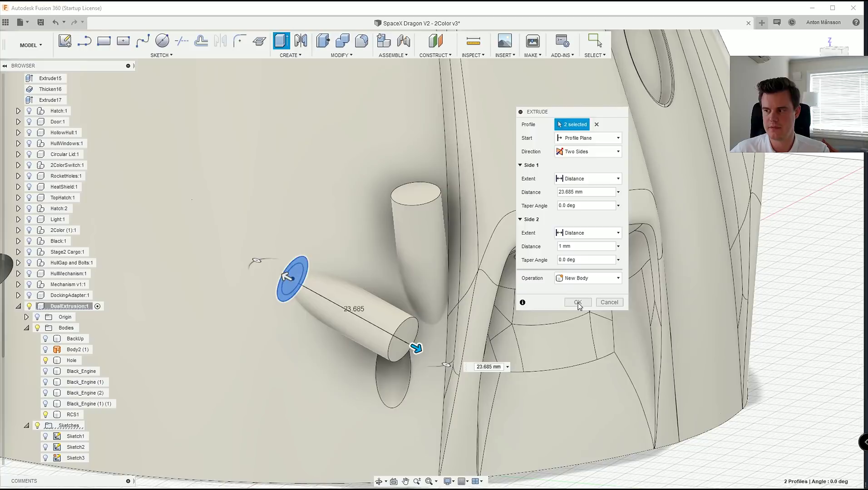
pyautogui.click(578, 303)
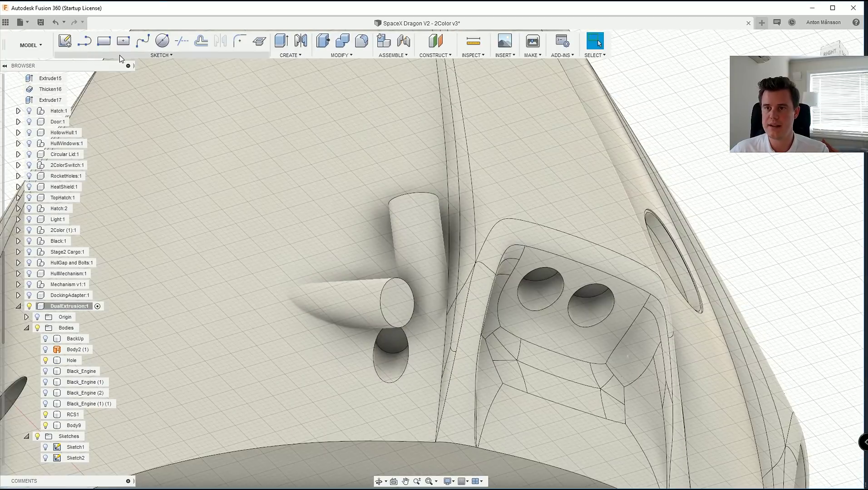
# Step: Sketch an 8.5 mm diameter circle centred on the floor of the lower thruster hole
pyautogui.click(163, 41)
pyautogui.click(397, 342)
pyautogui.click(394, 338)
pyautogui.write('8.5')
pyautogui.press('Return')
# Step: Extrude the third circle's full area on two sides, about 21.6 mm outward and 1 mm inward, as a new body
pyautogui.click(398, 346)
pyautogui.press('e')
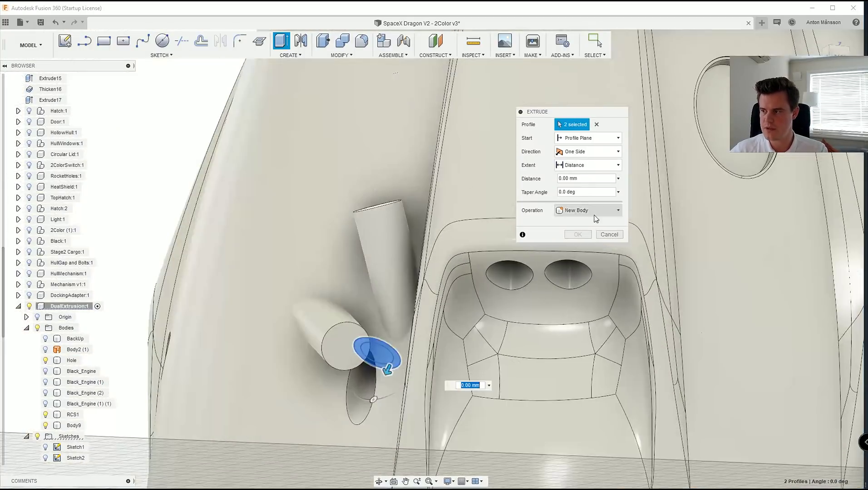
pyautogui.scroll(-5, 577, 305)
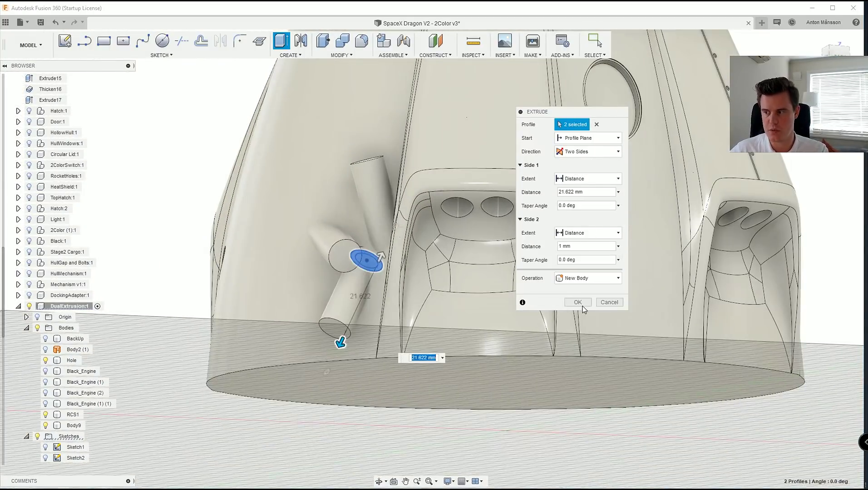
pyautogui.click(578, 316)
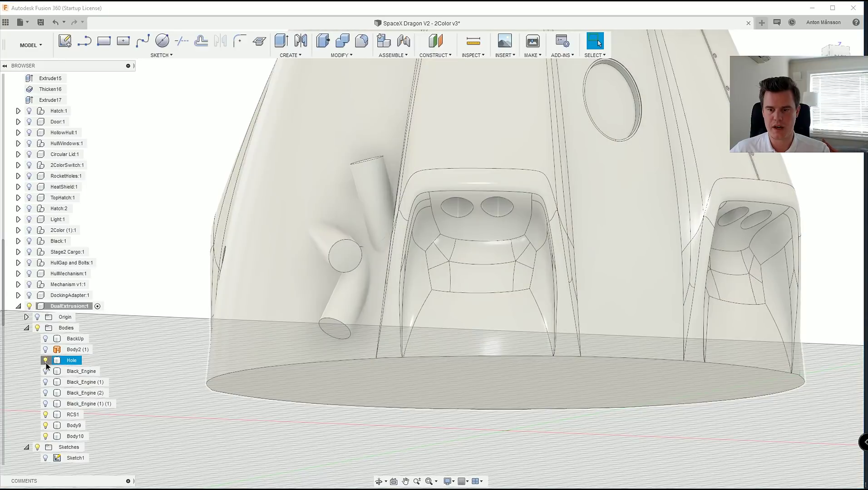
# Step: Hide the Hole body to leave only the three thruster cylinders on view
pyautogui.click(45, 360)
pyautogui.click(75, 437)
pyautogui.keyDown('shift'); pyautogui.moveTo(350, 295); pyautogui.dragTo(411, 314, button='middle'); pyautogui.keyUp('shift')
pyautogui.click(443, 304)
# Step: Combine the three thruster cylinders into one body with Join, without keeping the tool bodies
pyautogui.click(342, 40)
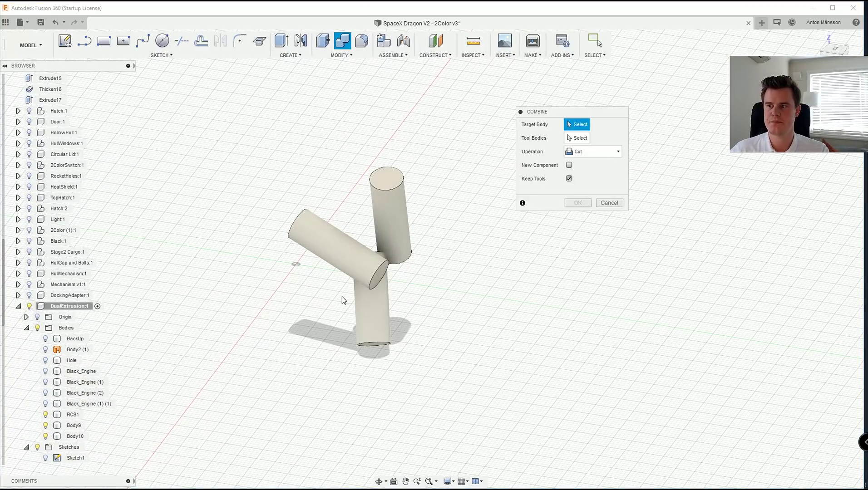
pyautogui.click(360, 264)
pyautogui.click(399, 215)
pyautogui.click(394, 325)
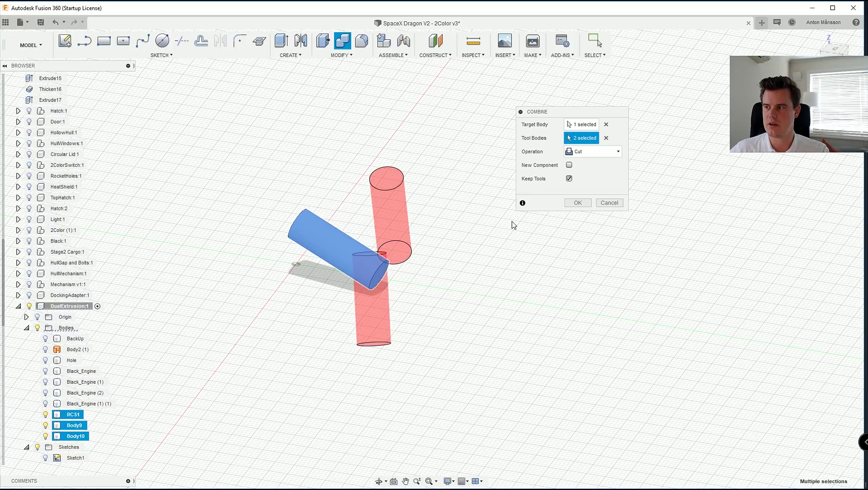
pyautogui.click(581, 165)
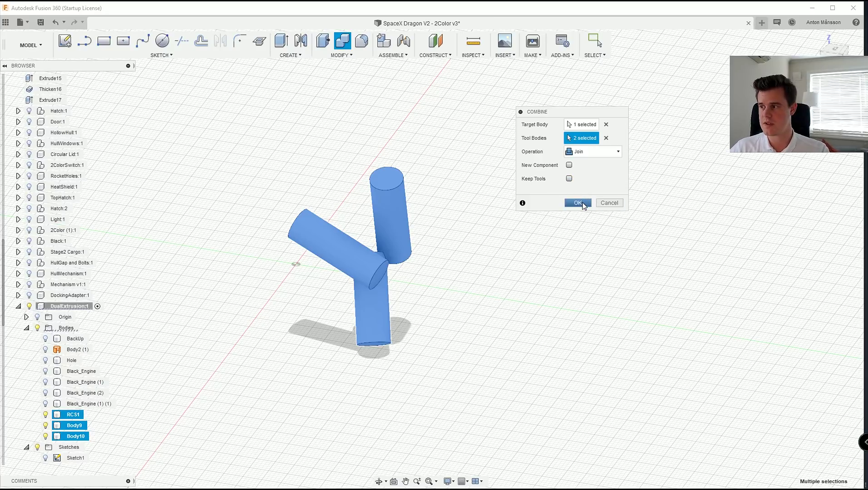
pyautogui.click(583, 203)
# Step: Rename the joined cylinder body as RCS_angle1
pyautogui.click(75, 415)
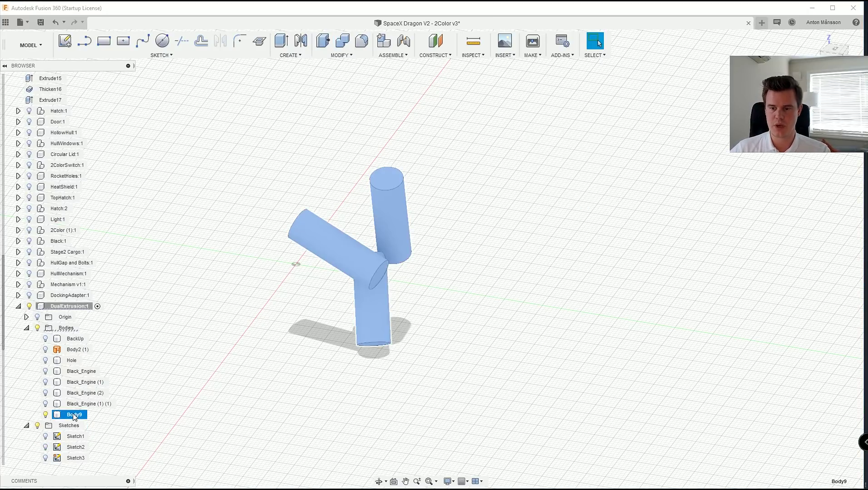
pyautogui.doubleClick(74, 415)
pyautogui.write('Ro')
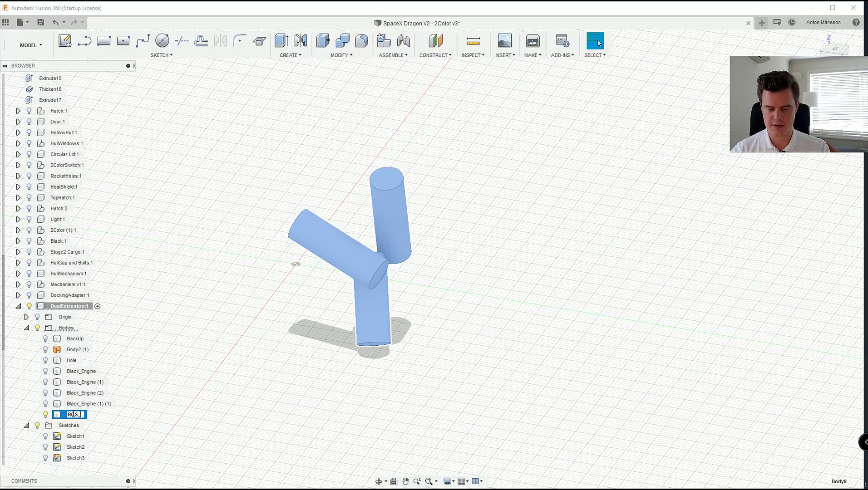
pyautogui.write('S_angle1')
pyautogui.press('Return')
pyautogui.click(203, 346)
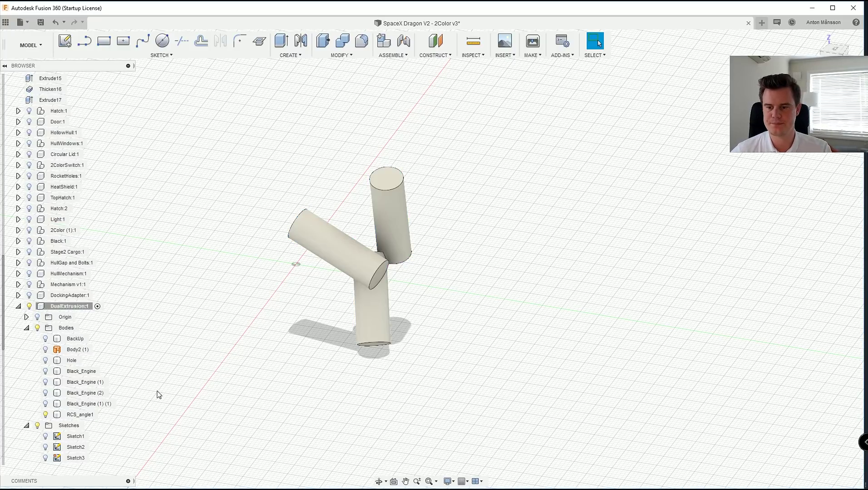
# Step: Show the Hole body and mirror RCS_angle1 across the vertical origin plane onto the neighbouring set of thruster holes
pyautogui.click(45, 361)
pyautogui.scroll(-3, 522, 212)
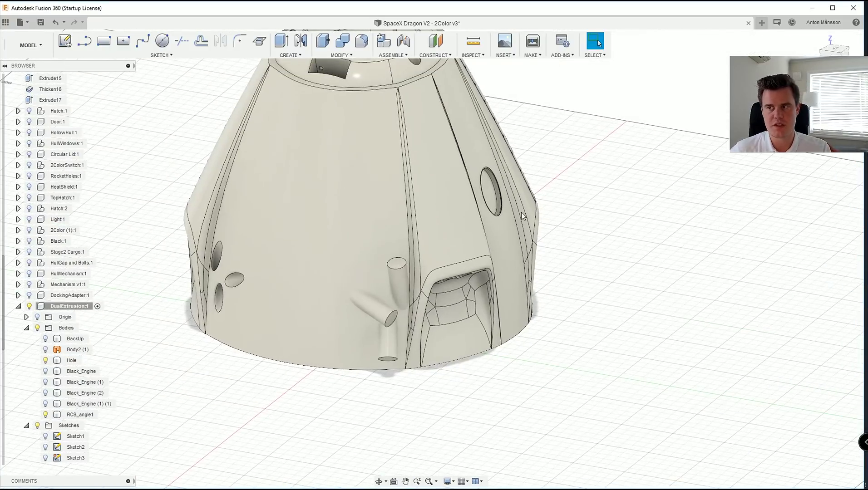
pyautogui.click(301, 41)
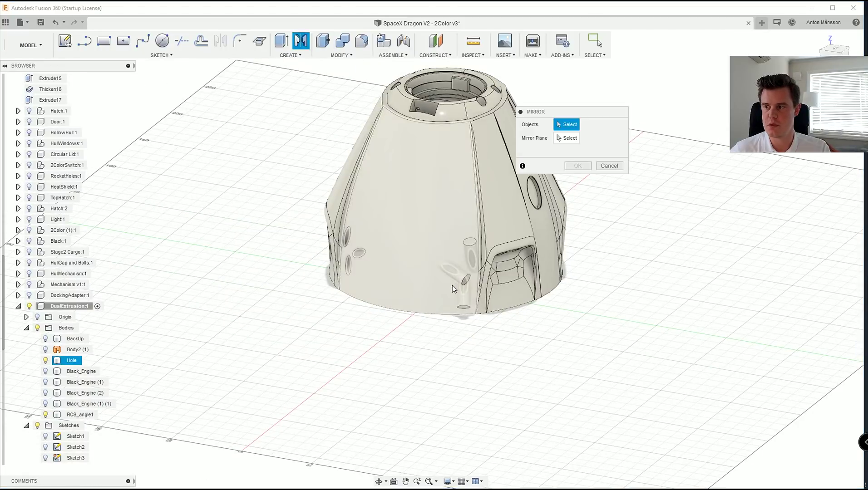
pyautogui.click(72, 415)
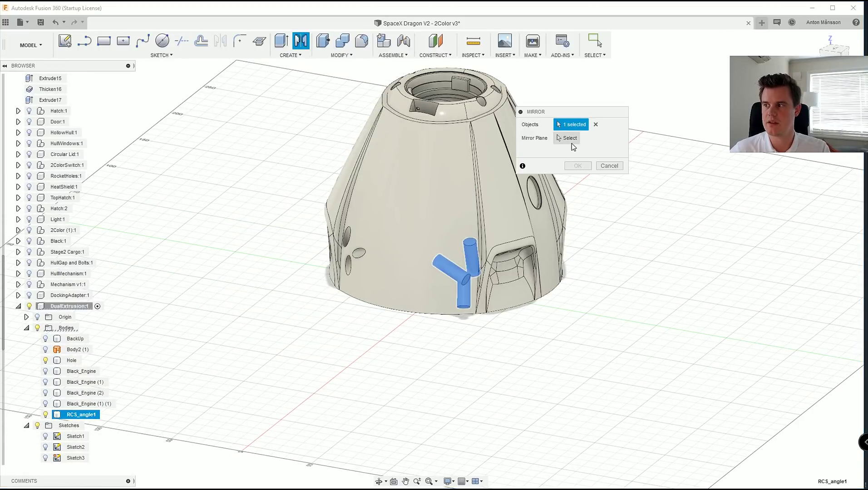
pyautogui.click(569, 138)
pyautogui.keyDown('shift'); pyautogui.moveTo(432, 276); pyautogui.dragTo(435, 266, button='middle'); pyautogui.keyUp('shift')
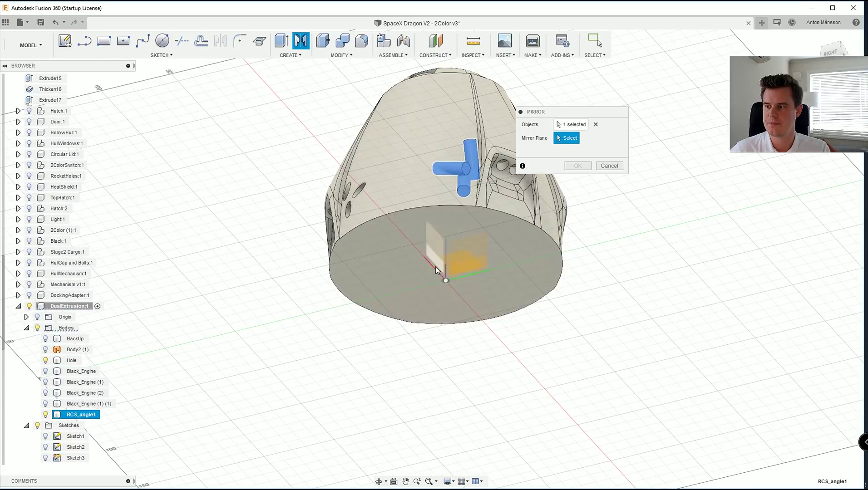
pyautogui.click(433, 254)
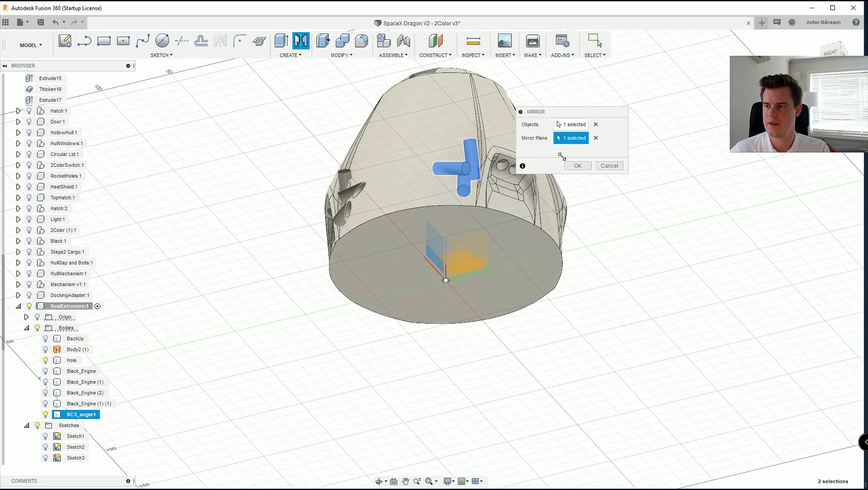
pyautogui.click(583, 166)
# Step: Mirror both RCS_angle1 bodies across the other vertical origin plane to the opposite side of the hull
pyautogui.click(81, 426)
pyautogui.keyDown('ctrl'); pyautogui.click(80, 414); pyautogui.keyUp('ctrl')
pyautogui.rightClick(190, 395)
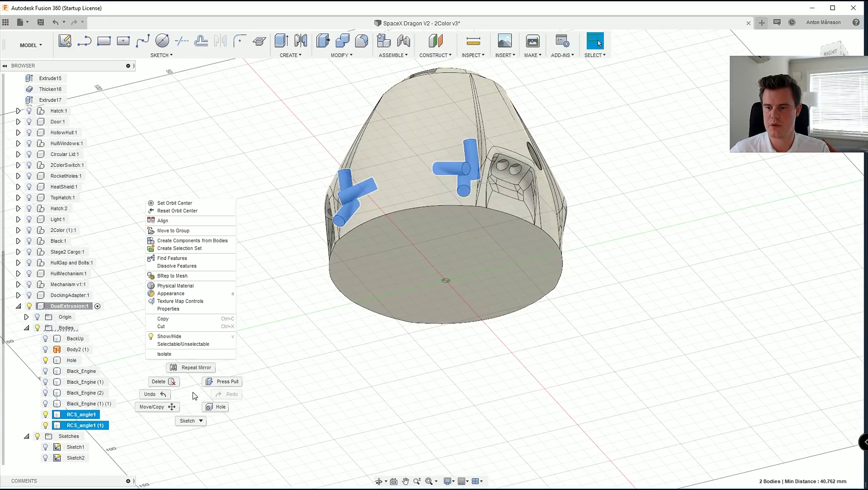
pyautogui.click(195, 368)
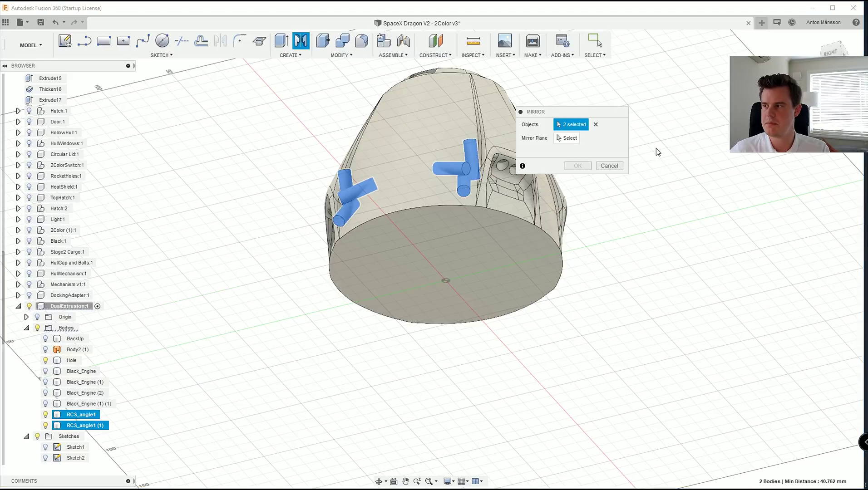
pyautogui.click(574, 142)
pyautogui.click(485, 260)
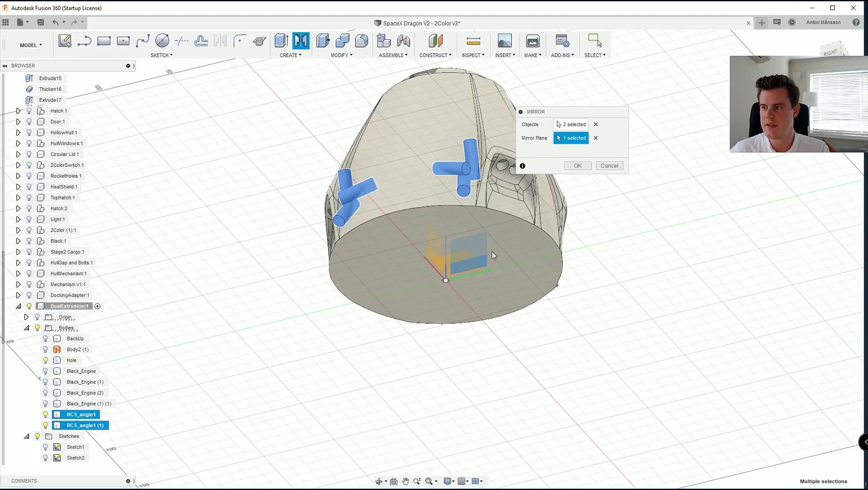
pyautogui.keyDown('shift'); pyautogui.moveTo(492, 254); pyautogui.dragTo(436, 318, button='middle'); pyautogui.keyUp('shift')
pyautogui.click(575, 166)
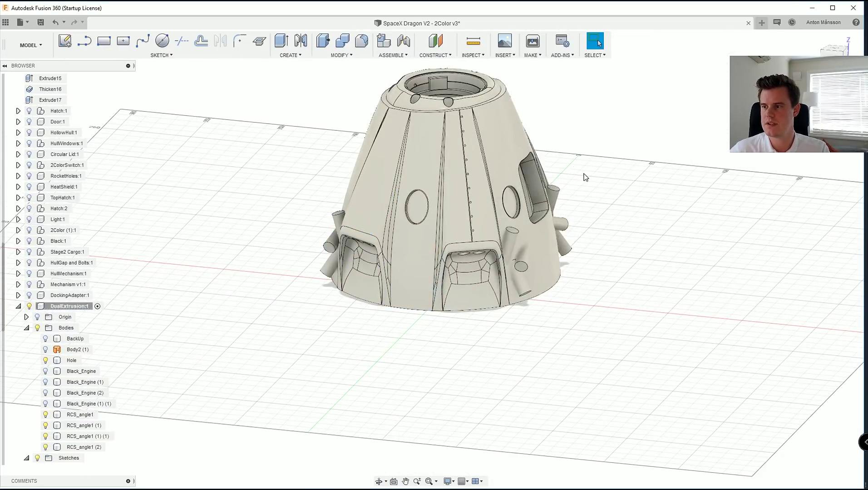
# Step: Examine how the mirrored thruster cylinders sit in the hull, especially around the set beside the engine recess
pyautogui.keyDown('shift'); pyautogui.moveTo(584, 176); pyautogui.dragTo(457, 336, button='middle'); pyautogui.keyUp('shift')
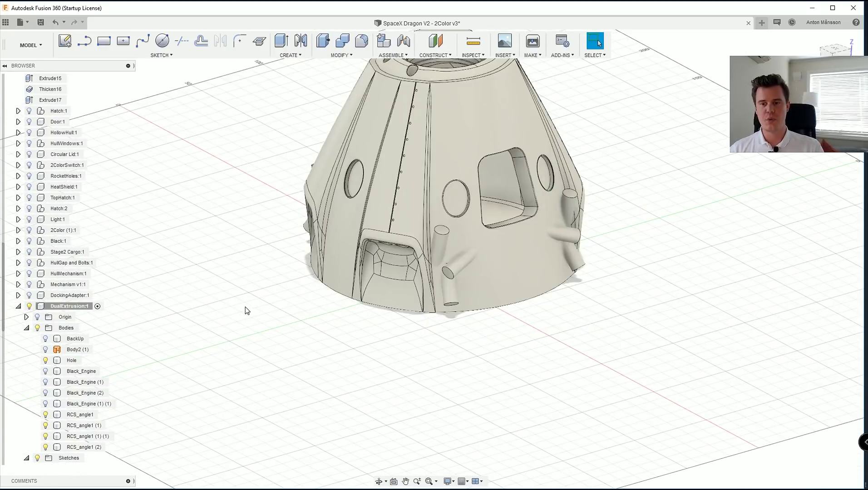
pyautogui.keyDown('shift'); pyautogui.moveTo(292, 293); pyautogui.dragTo(234, 354, button='middle'); pyautogui.keyUp('shift')
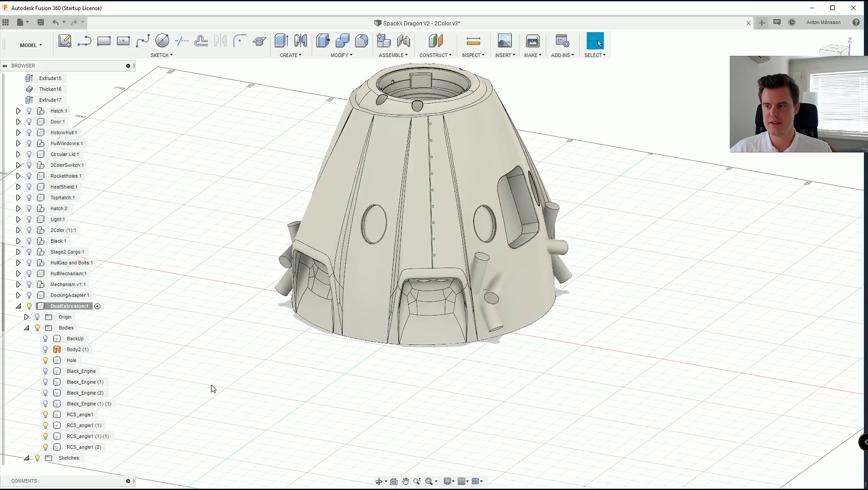
pyautogui.keyDown('shift'); pyautogui.moveTo(212, 386); pyautogui.dragTo(237, 363, button='middle'); pyautogui.keyUp('shift')
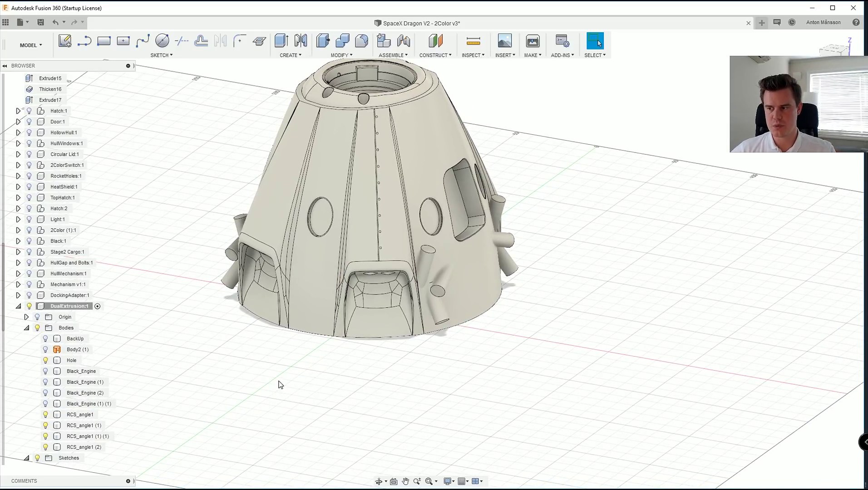
pyautogui.keyDown('shift'); pyautogui.moveTo(280, 385); pyautogui.dragTo(263, 399, button='middle'); pyautogui.keyUp('shift')
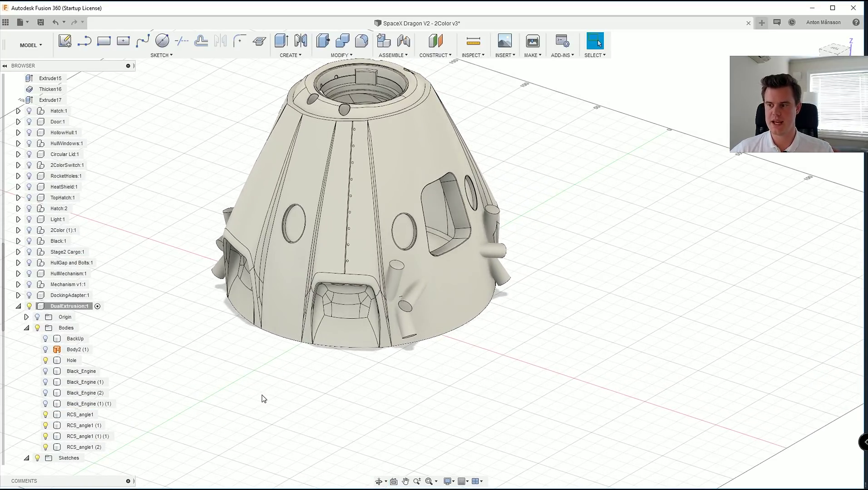
pyautogui.scroll(7, 408, 298)
pyautogui.keyDown('shift'); pyautogui.moveTo(365, 289); pyautogui.dragTo(360, 282, button='middle'); pyautogui.keyUp('shift')
pyautogui.scroll(4, 361, 284)
pyautogui.scroll(-5, 357, 303)
pyautogui.scroll(-6, 356, 302)
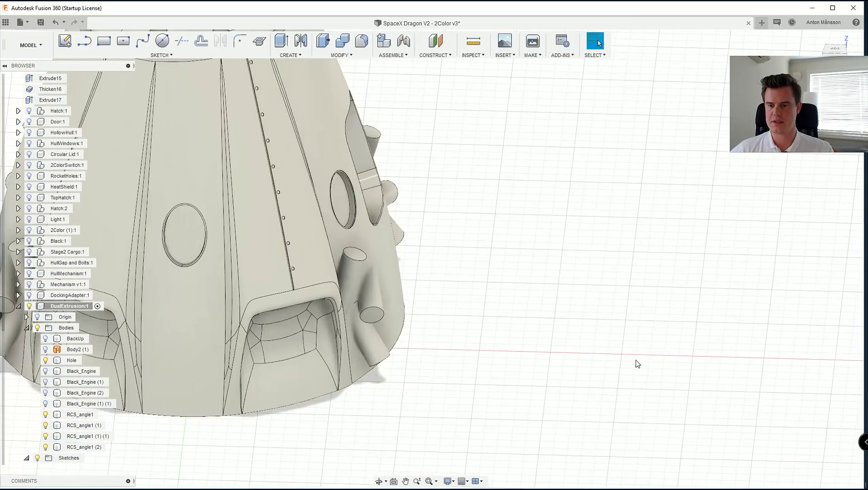
pyautogui.scroll(8, 418, 239)
pyautogui.click(420, 226)
pyautogui.moveTo(420, 226)
pyautogui.keyDown('shift'); pyautogui.mouseDown(button='middle')
pyautogui.moveTo(424, 211)
pyautogui.moveTo(412, 237)
pyautogui.mouseUp(button='middle'); pyautogui.keyUp('shift')
pyautogui.scroll(-4, 412, 236)
pyautogui.scroll(-6, 412, 236)
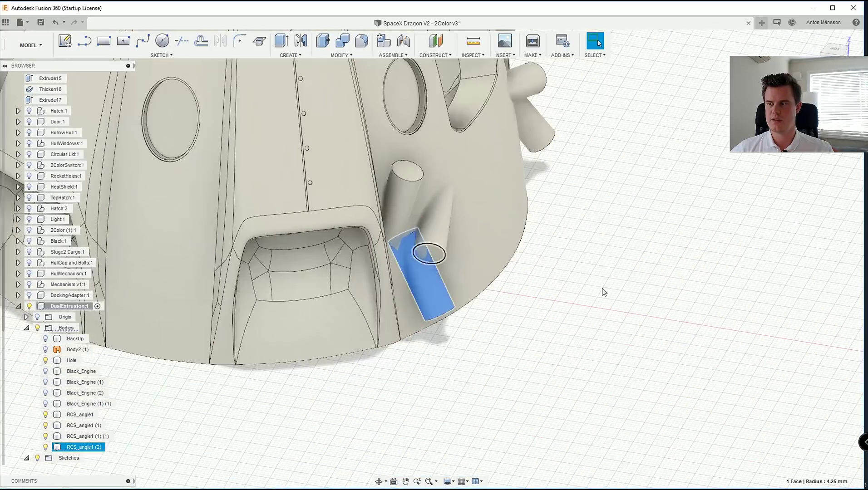
# Step: Hide the Hole body and set a 1 mm face offset on the small inner end face between the RCS_angle1 (2) cylinders
pyautogui.click(602, 290)
pyautogui.click(46, 360)
pyautogui.scroll(5, 414, 227)
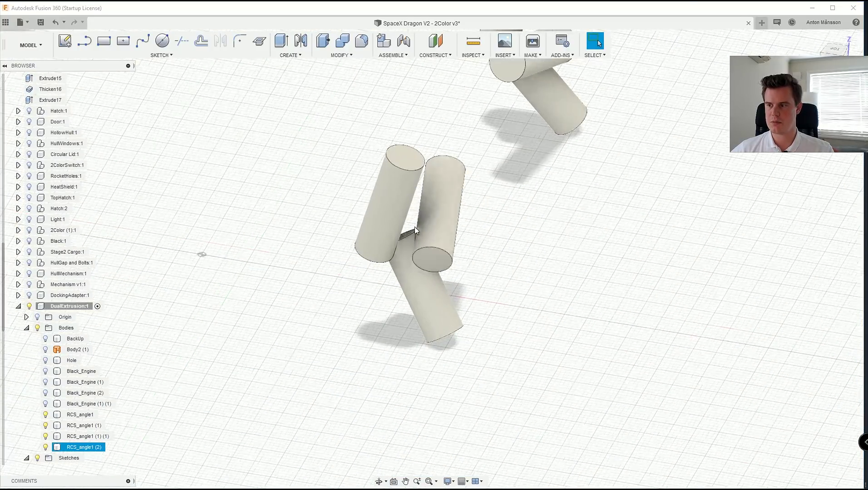
pyautogui.click(400, 238)
pyautogui.scroll(4, 402, 238)
pyautogui.rightClick(403, 240)
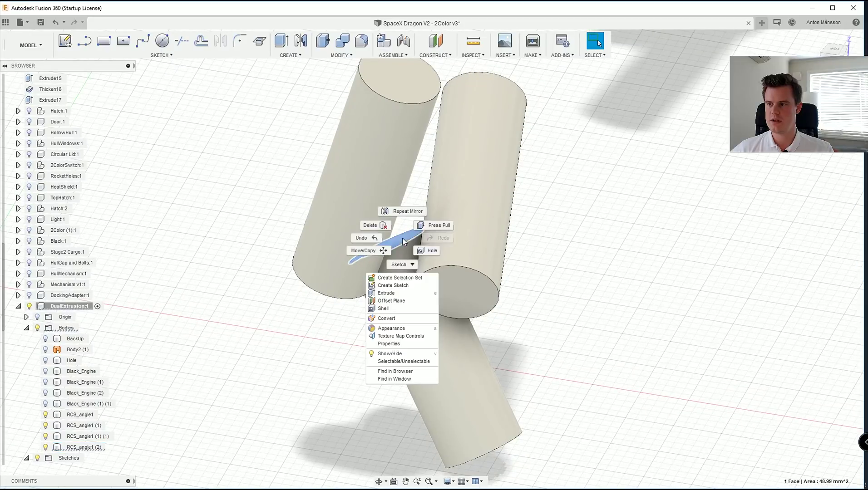
pyautogui.click(431, 227)
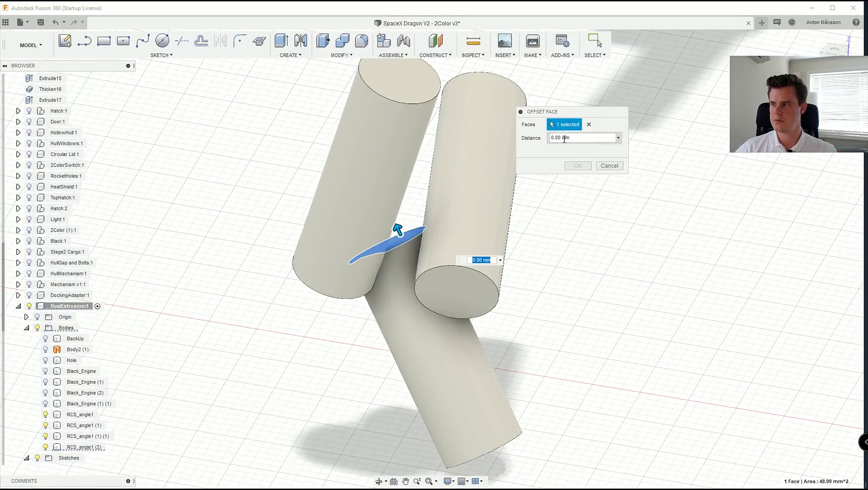
pyautogui.scroll(-6, 472, 305)
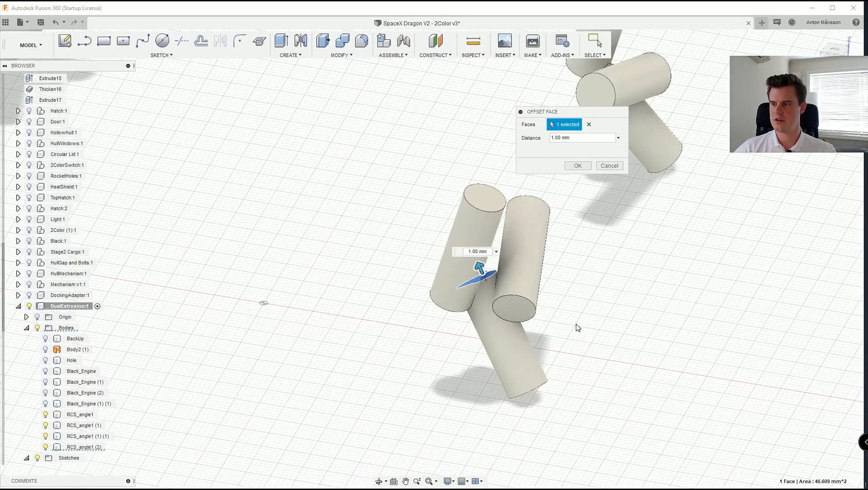
# Step: Apply the same 1 mm face offset to the matching inner end faces of the other three thruster bodies
pyautogui.click(542, 271)
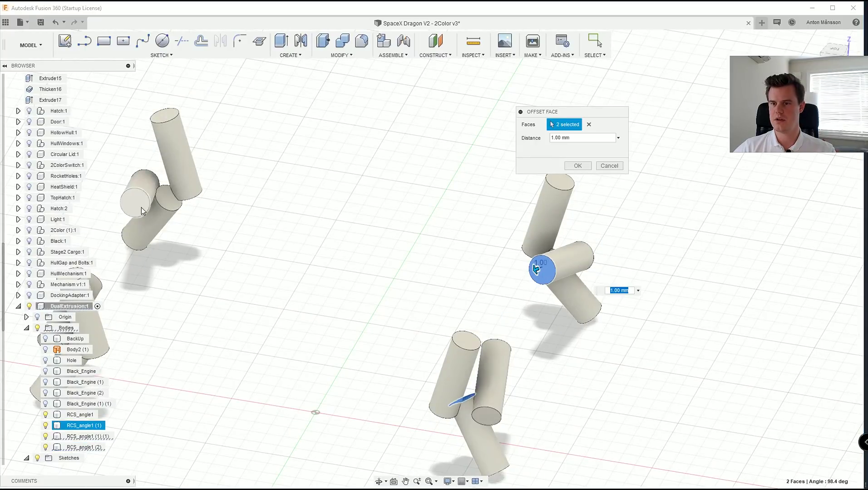
pyautogui.click(170, 198)
pyautogui.click(543, 271)
pyautogui.keyDown('shift'); pyautogui.moveTo(543, 271); pyautogui.dragTo(469, 209, button='middle'); pyautogui.keyUp('shift')
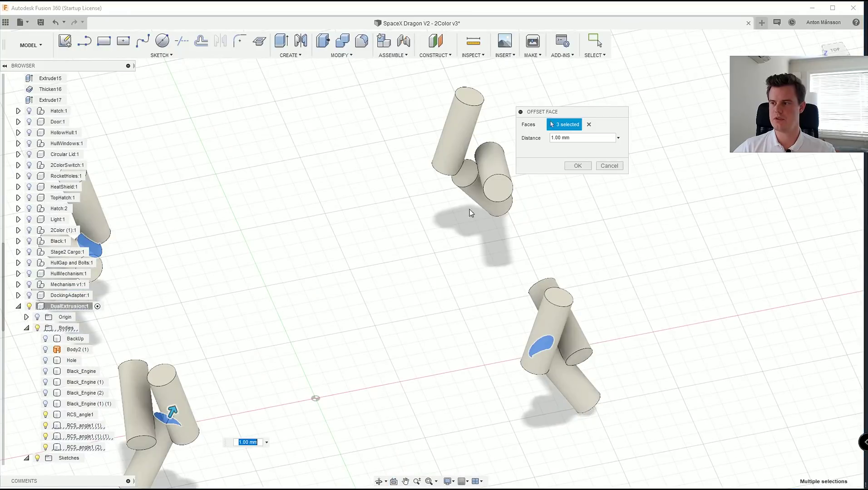
pyautogui.keyDown('shift'); pyautogui.moveTo(474, 175); pyautogui.dragTo(475, 208, button='middle'); pyautogui.keyUp('shift')
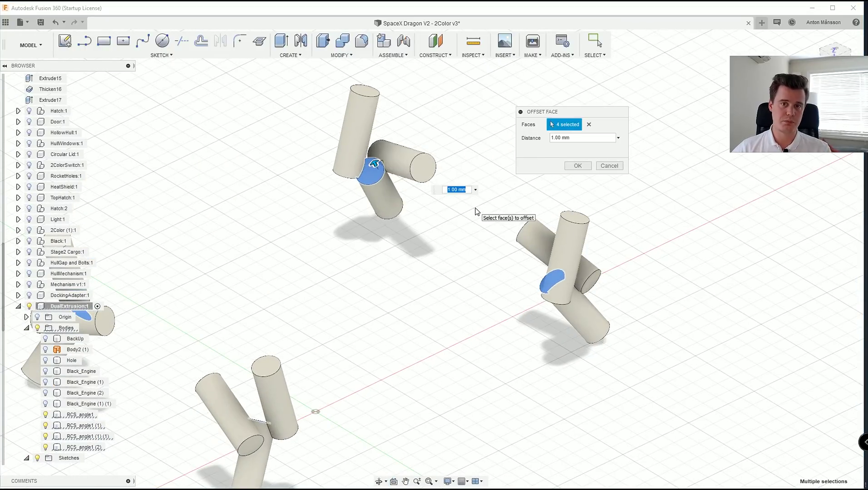
pyautogui.click(577, 165)
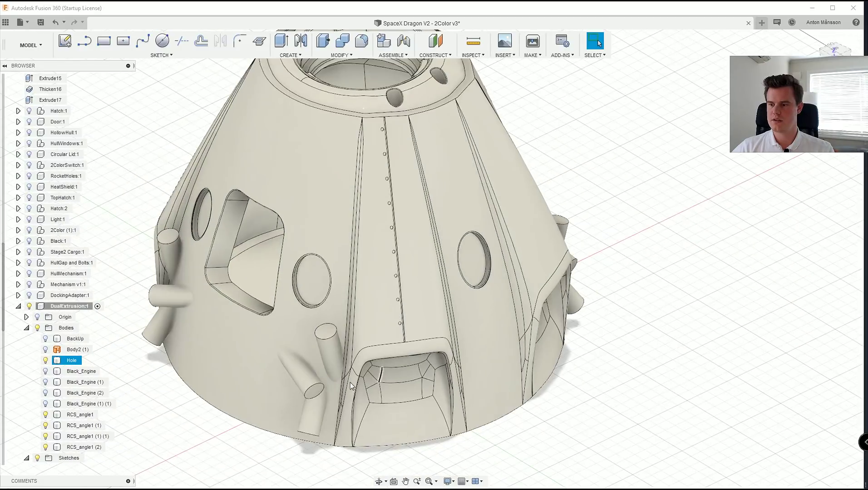
# Step: Show the Hole body and check how the thruster cylinders meet the hull
pyautogui.click(87, 437)
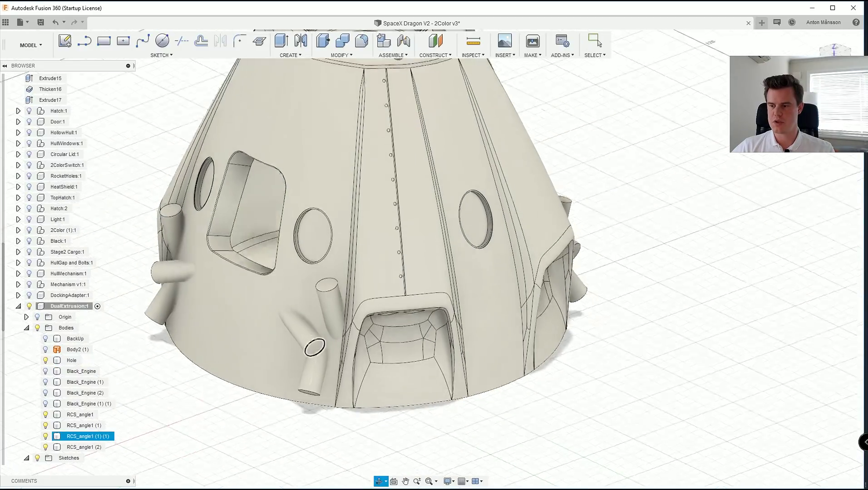
pyautogui.scroll(2, 323, 351)
pyautogui.keyDown('shift'); pyautogui.moveTo(284, 326); pyautogui.dragTo(304, 333, button='middle'); pyautogui.keyUp('shift')
pyautogui.scroll(-3, 347, 344)
pyautogui.scroll(1, 304, 333)
pyautogui.scroll(-3, 344, 298)
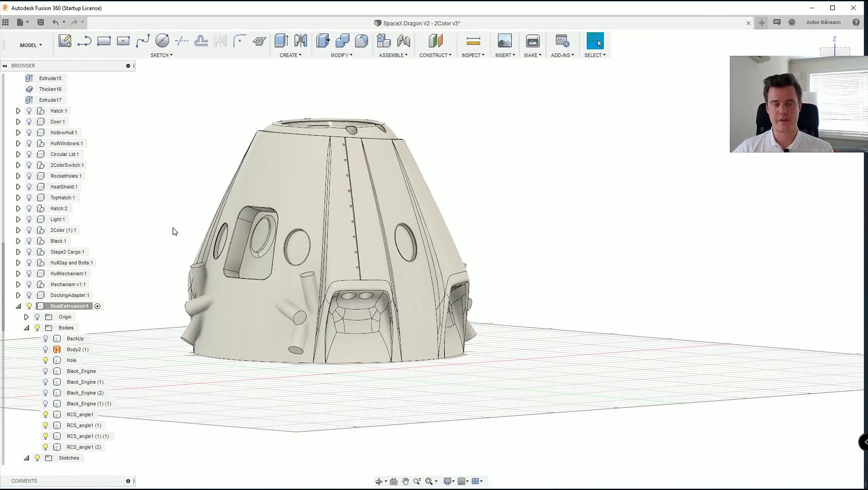
# Step: Duplicate the Hole body in place without moving the copy
pyautogui.click(69, 362)
pyautogui.hotkey('ctrl', 'c')
pyautogui.hotkey('ctrl', 'v')
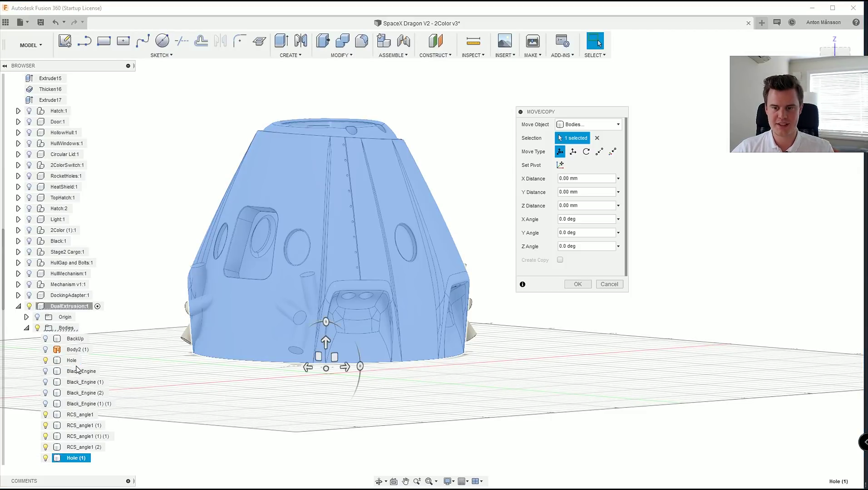
pyautogui.click(579, 287)
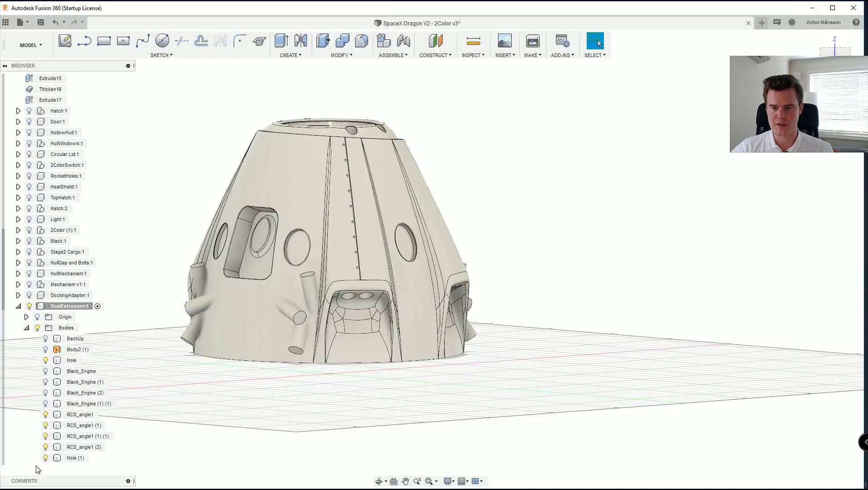
# Step: Rename the copied hull body as RCSHole and hide the original Hole body
pyautogui.click(74, 459)
pyautogui.click(73, 458)
pyautogui.write('RCSHole')
pyautogui.press('Return')
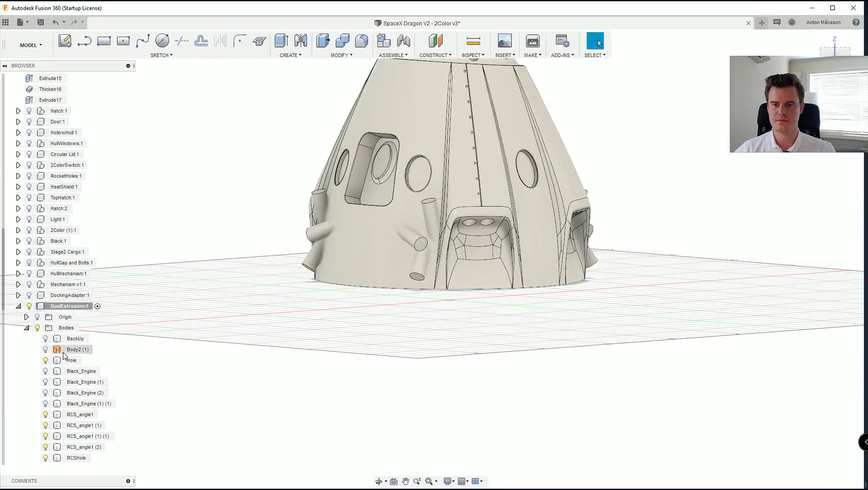
pyautogui.click(49, 360)
pyautogui.moveTo(227, 160); pyautogui.dragTo(221, 183, button='middle')
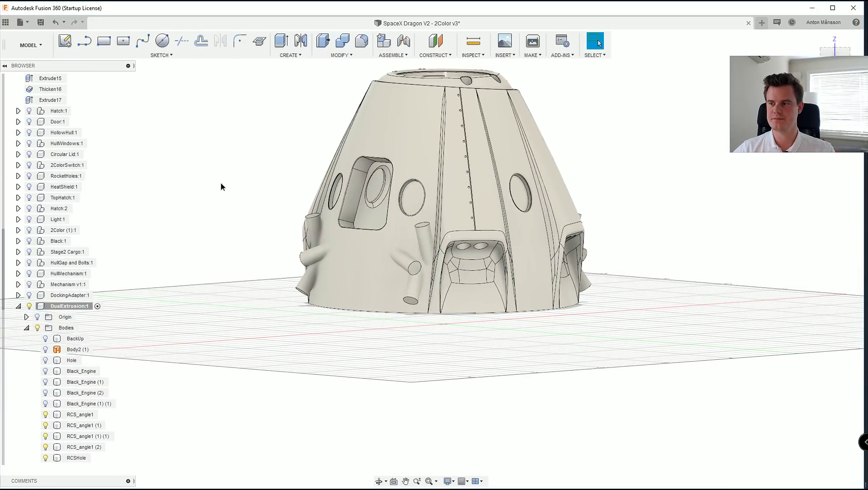
# Step: Combine RCSHole with the four RCS_angle1 bodies using Intersect, keeping the tool bodies
pyautogui.click(342, 41)
pyautogui.click(385, 113)
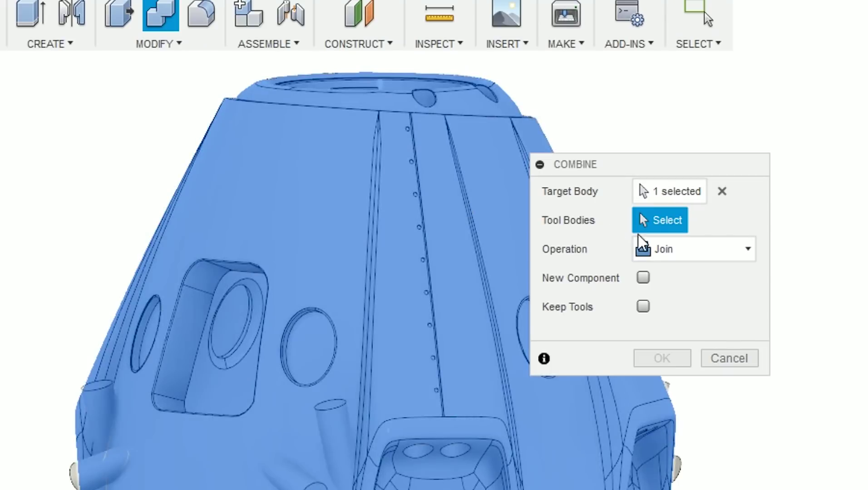
pyautogui.click(594, 153)
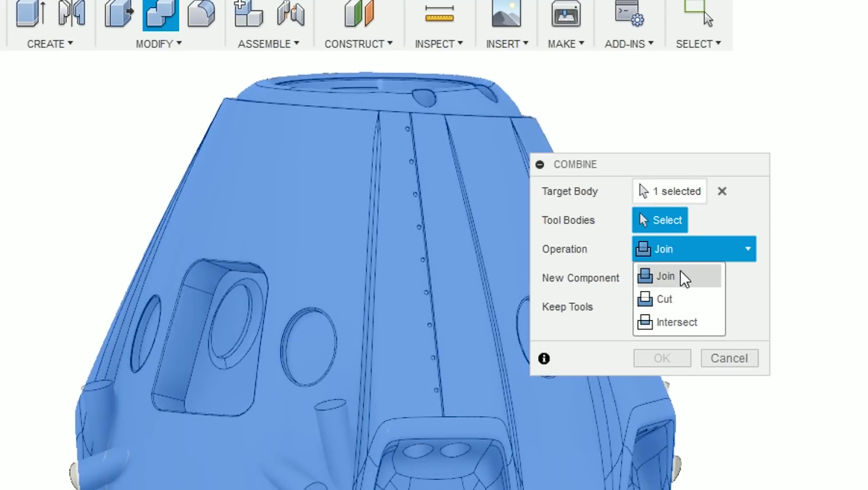
pyautogui.click(677, 323)
pyautogui.click(643, 306)
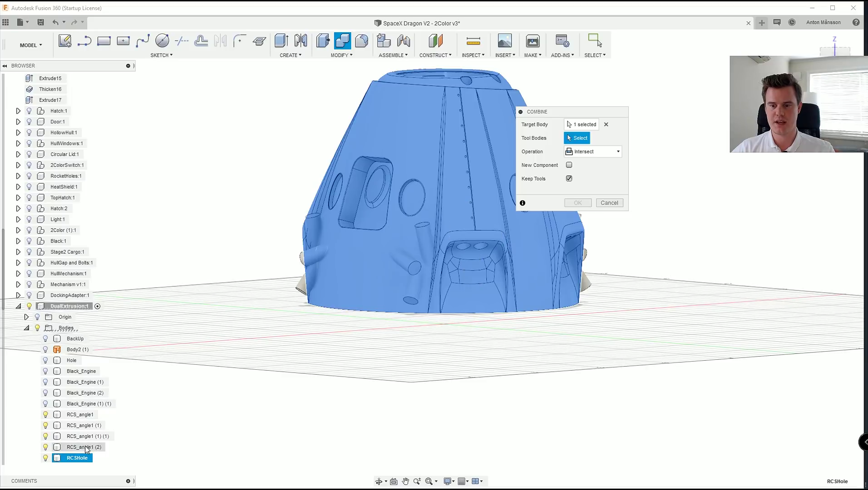
pyautogui.click(87, 447)
pyautogui.keyDown('shift'); pyautogui.click(89, 415); pyautogui.keyUp('shift')
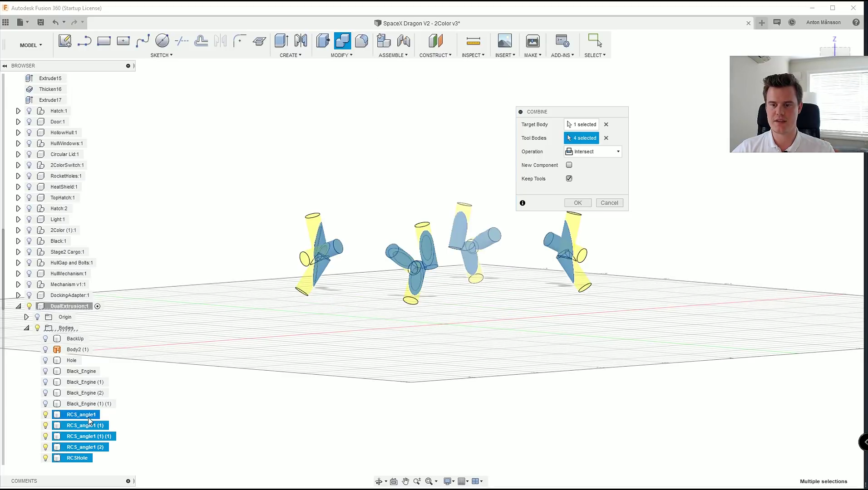
pyautogui.click(585, 205)
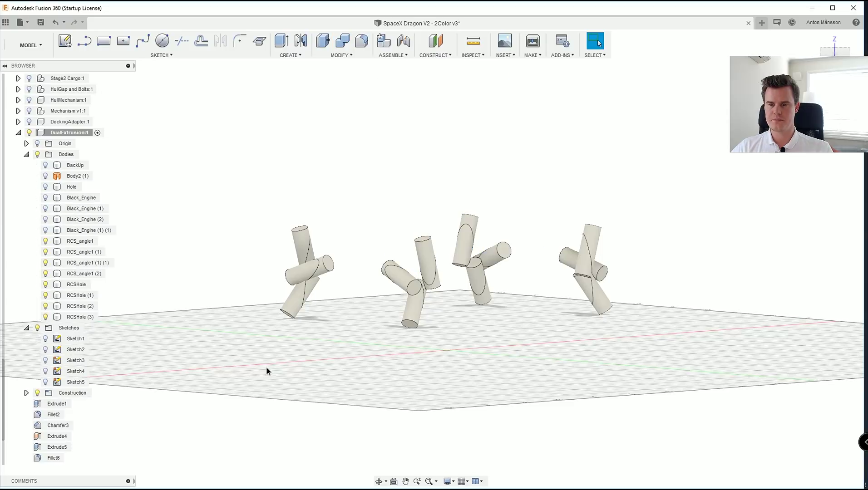
# Step: Apply the Powder Coat - Rough (Black) appearance to the four RCSHole bodies
pyautogui.click(82, 318)
pyautogui.keyDown('shift'); pyautogui.click(81, 274); pyautogui.keyUp('shift')
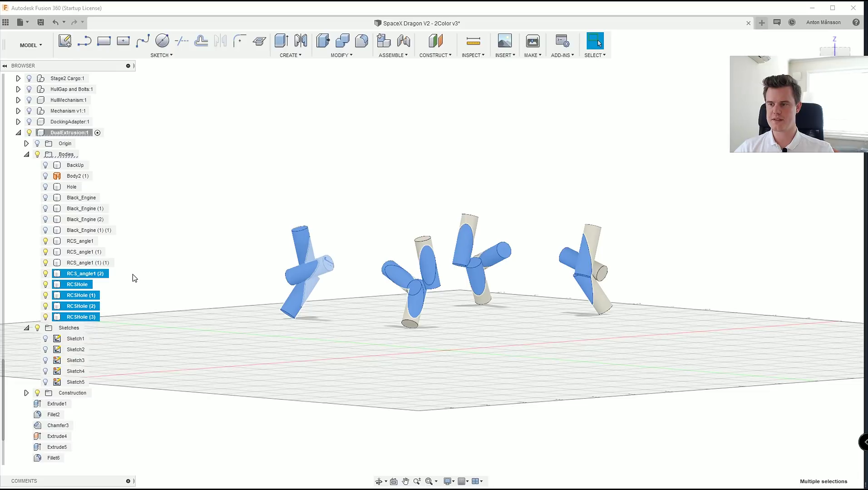
pyautogui.keyDown('ctrl'); pyautogui.click(104, 274); pyautogui.keyUp('ctrl')
pyautogui.keyDown('shift'); pyautogui.moveTo(133, 274); pyautogui.dragTo(153, 302, button='middle'); pyautogui.keyUp('shift')
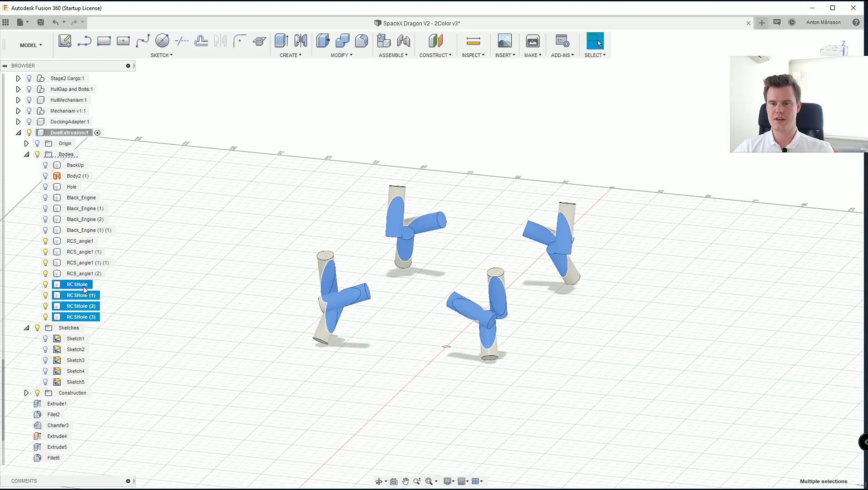
pyautogui.rightClick(240, 287)
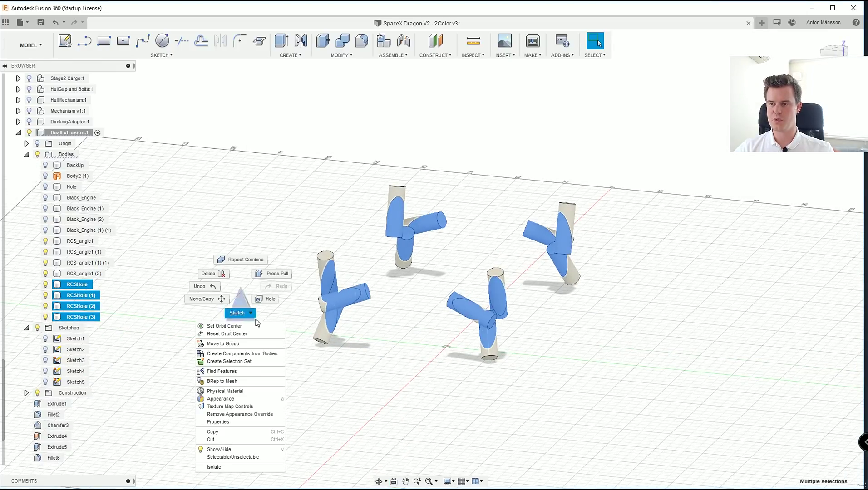
pyautogui.click(225, 399)
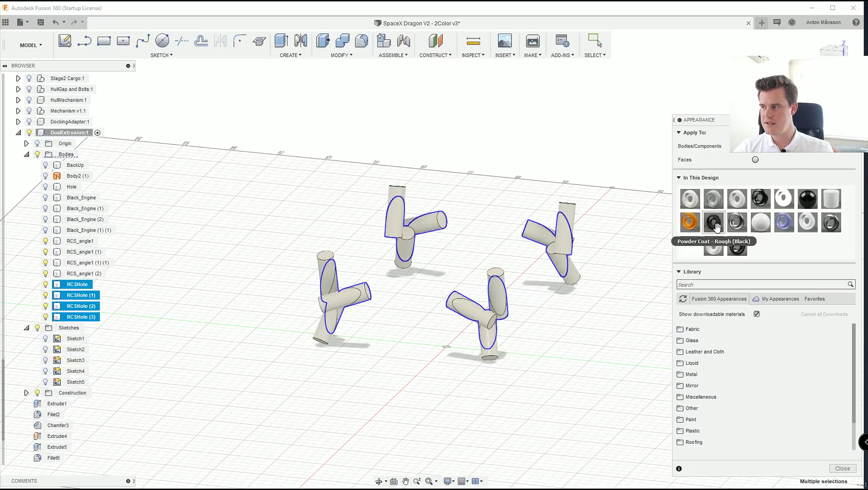
pyautogui.moveTo(715, 223); pyautogui.dragTo(562, 237)
# Step: Hide the four RCS_angle1 bodies, leaving the appearance settings closed
pyautogui.click(87, 273)
pyautogui.keyDown('shift'); pyautogui.click(86, 241); pyautogui.keyUp('shift')
pyautogui.press('v')
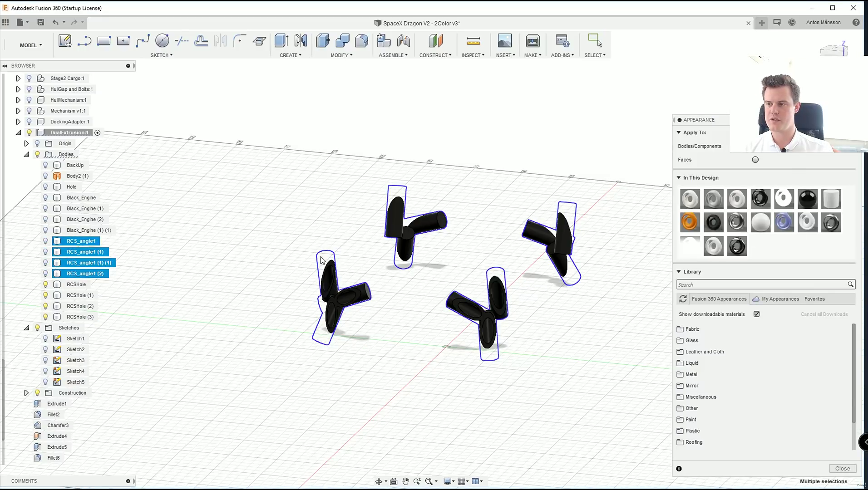
pyautogui.click(842, 469)
pyautogui.scroll(3, 597, 368)
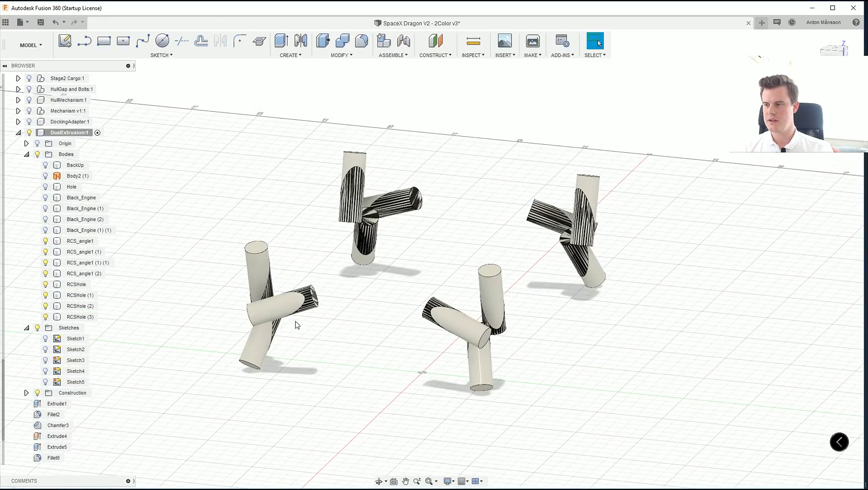
pyautogui.click(82, 274)
pyautogui.keyDown('shift'); pyautogui.click(81, 241); pyautogui.keyUp('shift')
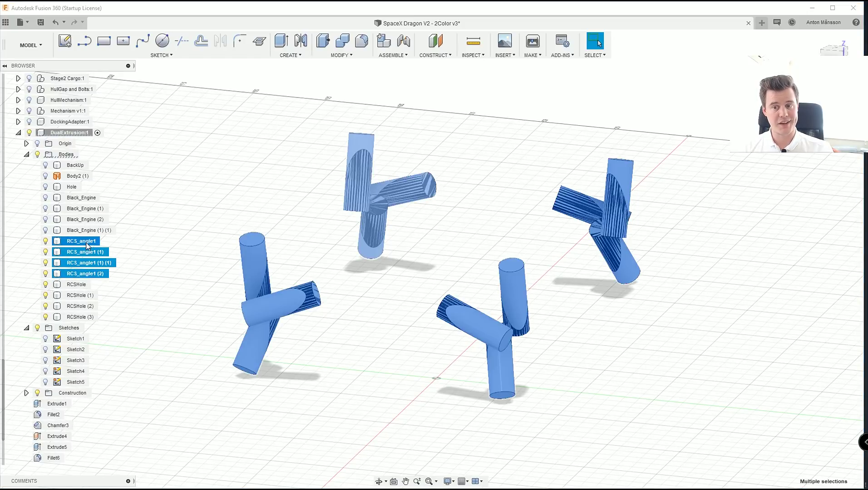
pyautogui.click(166, 248)
# Step: Examine the hollow interiors and end faces of the black RCSHole bodies from several angles
pyautogui.scroll(2, 318, 313)
pyautogui.keyDown('shift'); pyautogui.moveTo(264, 295); pyautogui.dragTo(490, 300, button='middle'); pyautogui.keyUp('shift')
pyautogui.scroll(2, 501, 296)
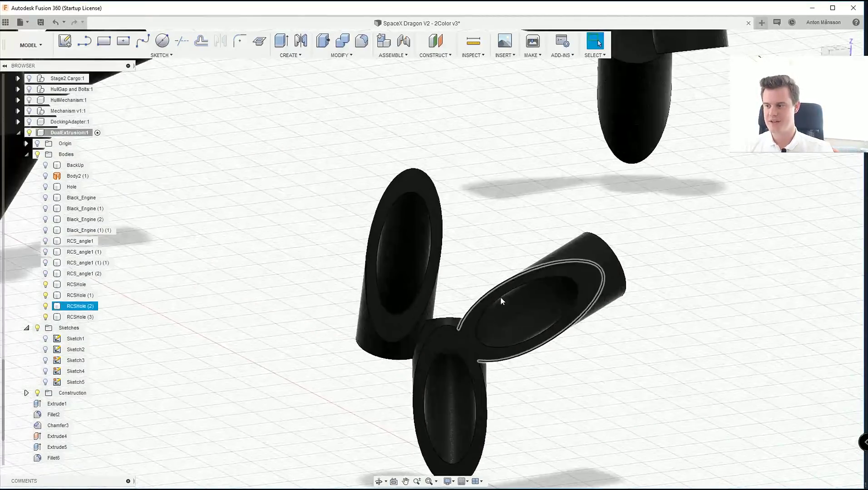
pyautogui.click(500, 296)
pyautogui.keyDown('shift'); pyautogui.moveTo(552, 301); pyautogui.dragTo(535, 292, button='middle'); pyautogui.keyUp('shift')
pyautogui.click(560, 291)
pyautogui.scroll(3, 560, 291)
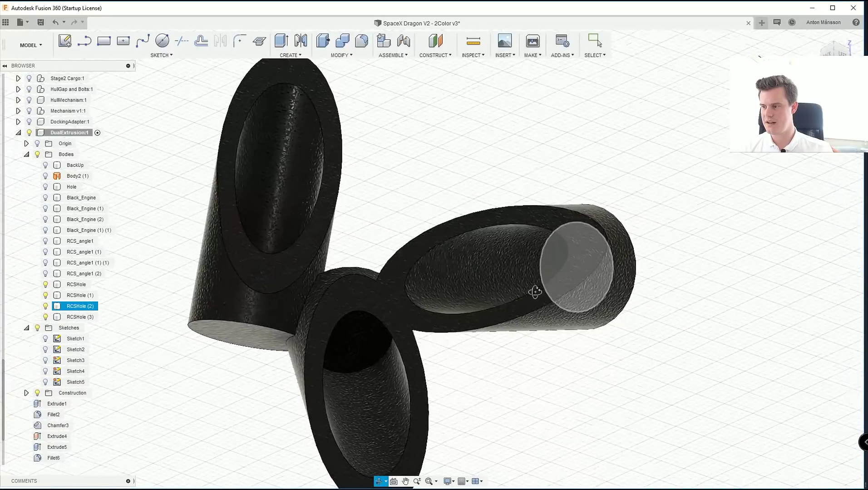
pyautogui.click(431, 194)
pyautogui.scroll(-3, 441, 243)
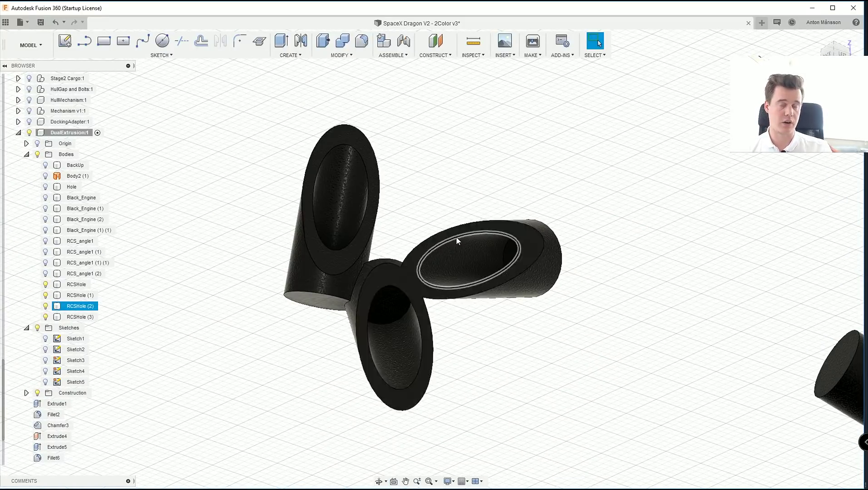
pyautogui.scroll(-5, 494, 157)
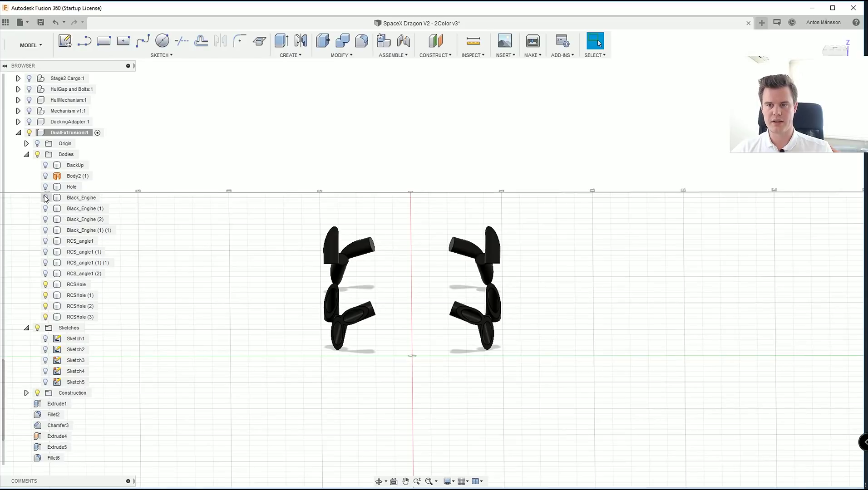
# Step: Show the Hole hull body and hide the four RCSHole bodies
pyautogui.click(45, 186)
pyautogui.moveTo(341, 313)
pyautogui.keyDown('shift'); pyautogui.mouseDown(button='middle')
pyautogui.moveTo(395, 306)
pyautogui.moveTo(345, 310)
pyautogui.mouseUp(button='middle'); pyautogui.keyUp('shift')
pyautogui.click(76, 285)
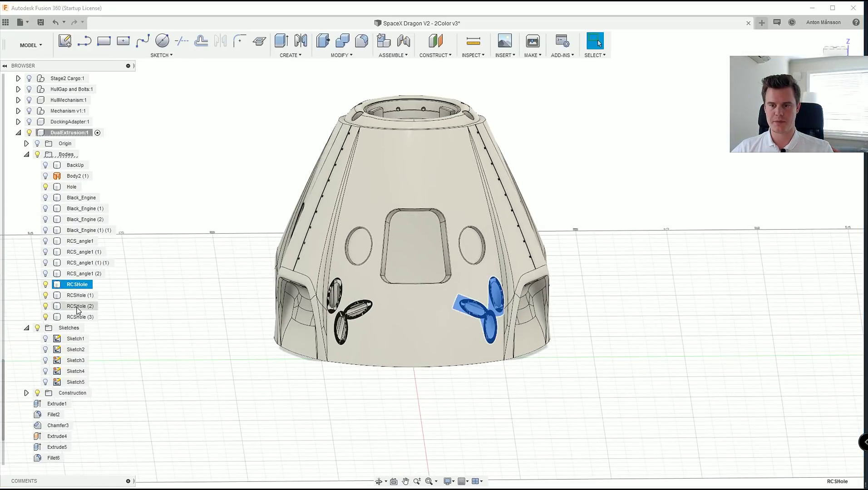
pyautogui.keyDown('shift'); pyautogui.click(89, 318); pyautogui.keyUp('shift')
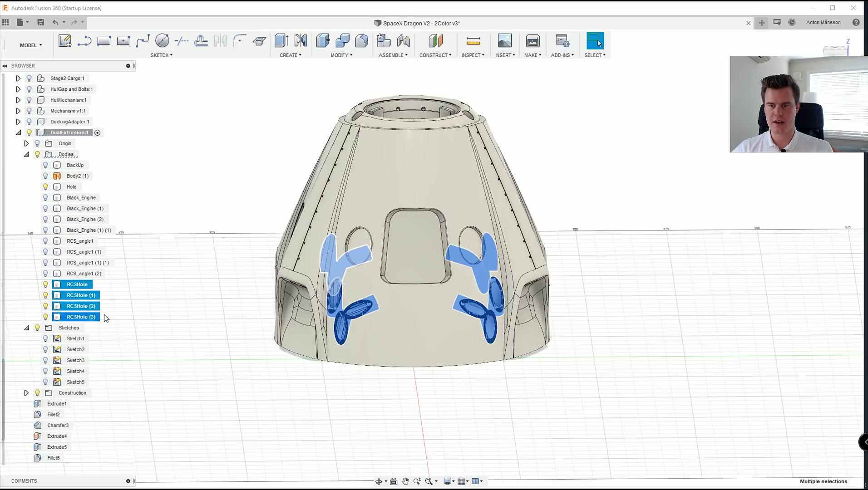
pyautogui.click(154, 312)
# Step: Show the four RCS_angle1 bodies on the hull
pyautogui.click(77, 274)
pyautogui.keyDown('shift'); pyautogui.click(84, 242); pyautogui.keyUp('shift')
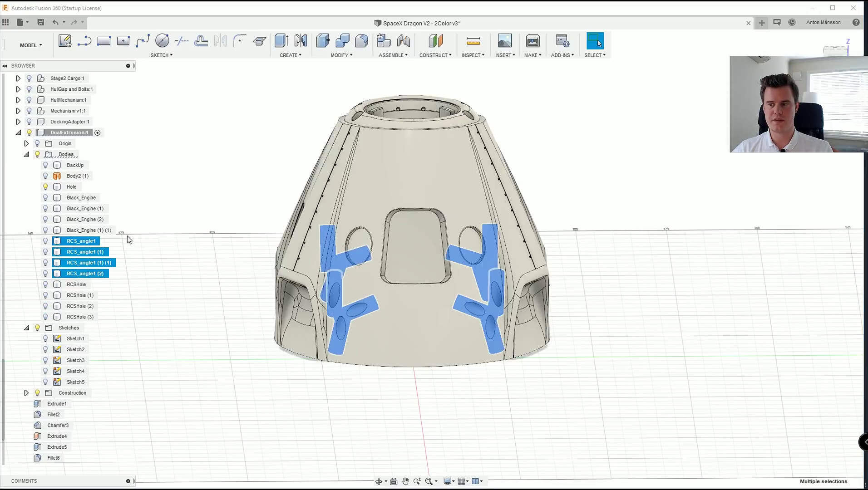
pyautogui.press('v')
# Step: Combine the Hole body with the four RCS_angle1 bodies using Cut, without keeping the tool bodies
pyautogui.click(71, 187)
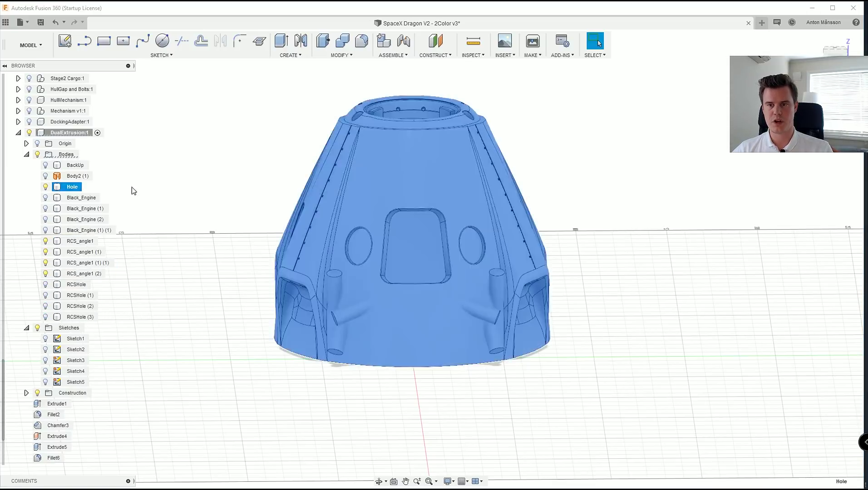
pyautogui.click(184, 198)
pyautogui.moveTo(186, 197); pyautogui.dragTo(196, 234, button='middle')
pyautogui.click(343, 41)
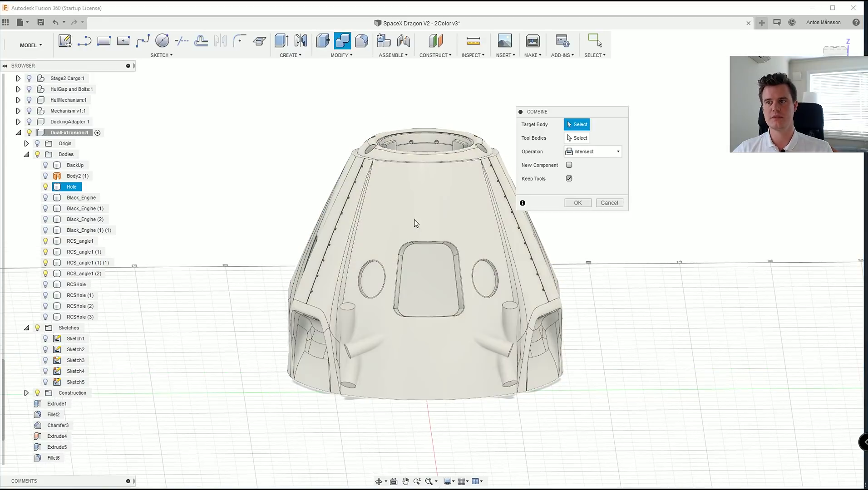
pyautogui.click(440, 200)
pyautogui.click(571, 178)
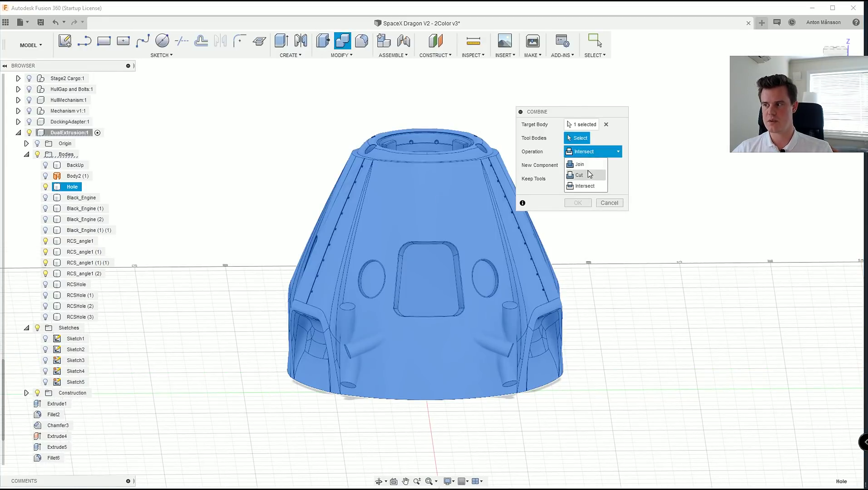
pyautogui.click(586, 175)
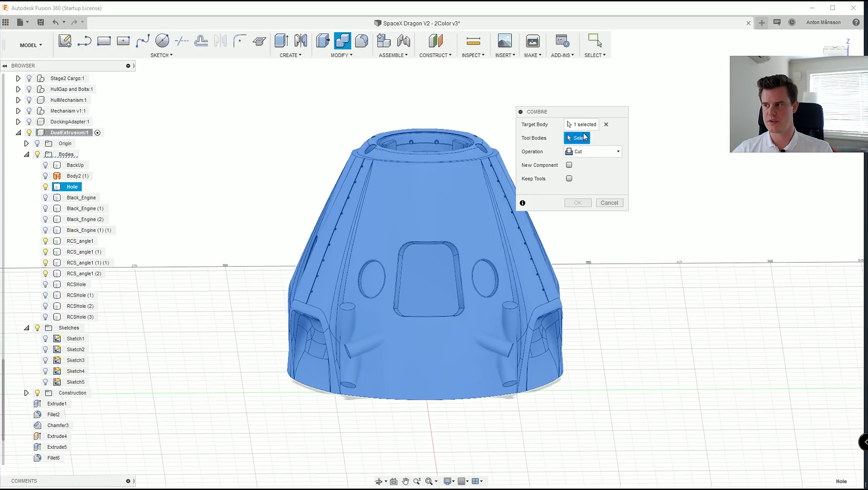
pyautogui.click(80, 273)
pyautogui.keyDown('shift'); pyautogui.click(80, 241); pyautogui.keyUp('shift')
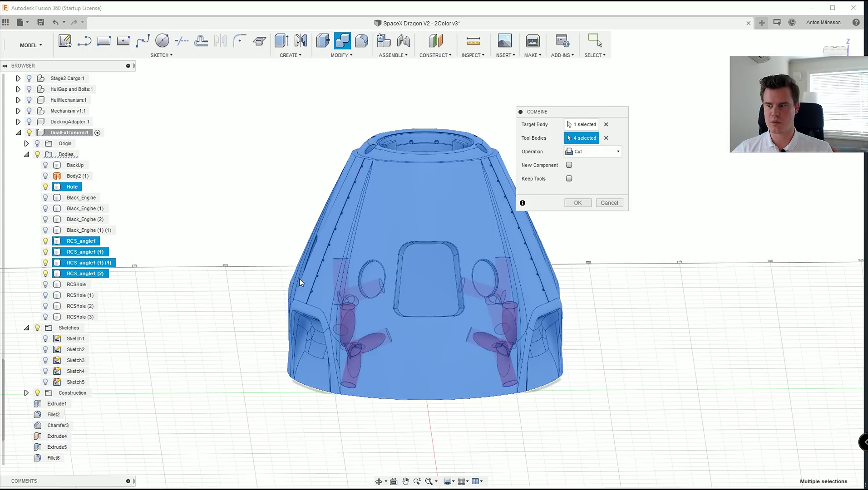
pyautogui.keyDown('shift'); pyautogui.moveTo(447, 304); pyautogui.dragTo(495, 330, button='middle'); pyautogui.keyUp('shift')
pyautogui.scroll(4, 411, 359)
pyautogui.scroll(-3, 446, 347)
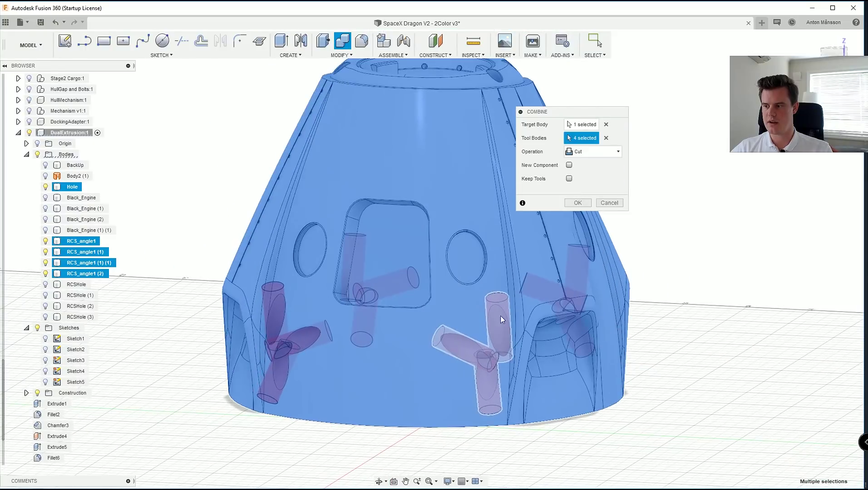
pyautogui.click(578, 203)
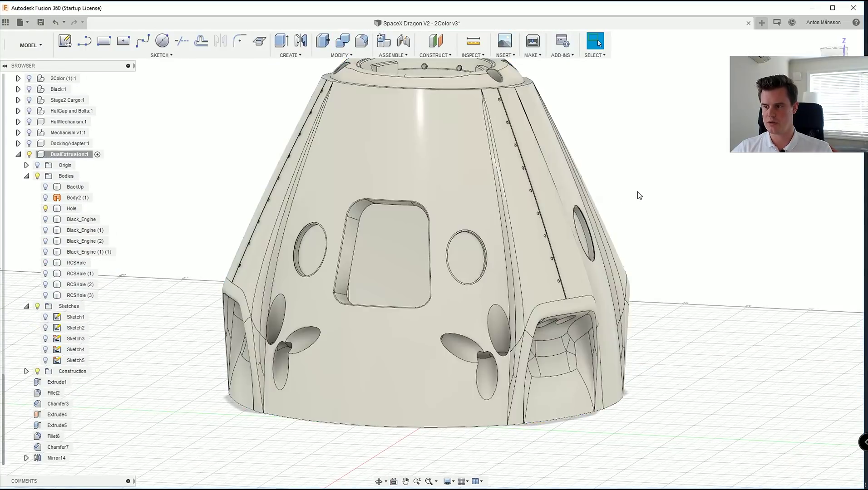
# Step: Show the four RCSHole bodies and check how they fit into the thruster holes of the hull
pyautogui.click(73, 208)
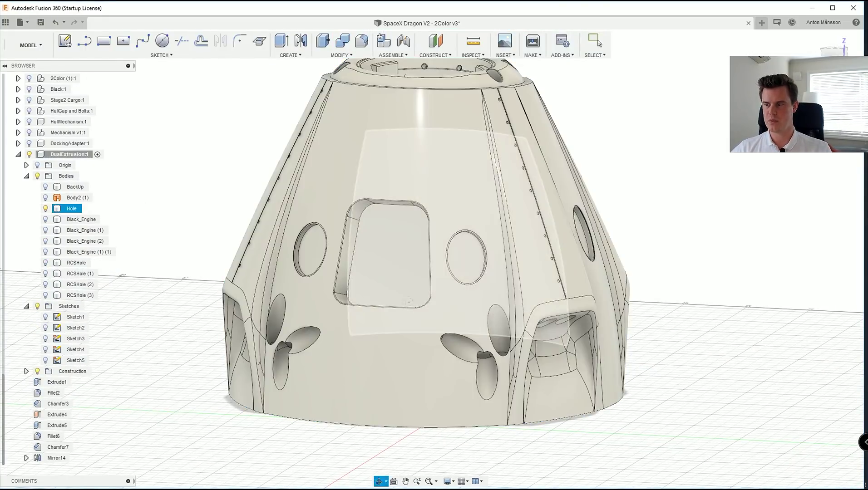
pyautogui.press('Escape')
pyautogui.scroll(5, 477, 349)
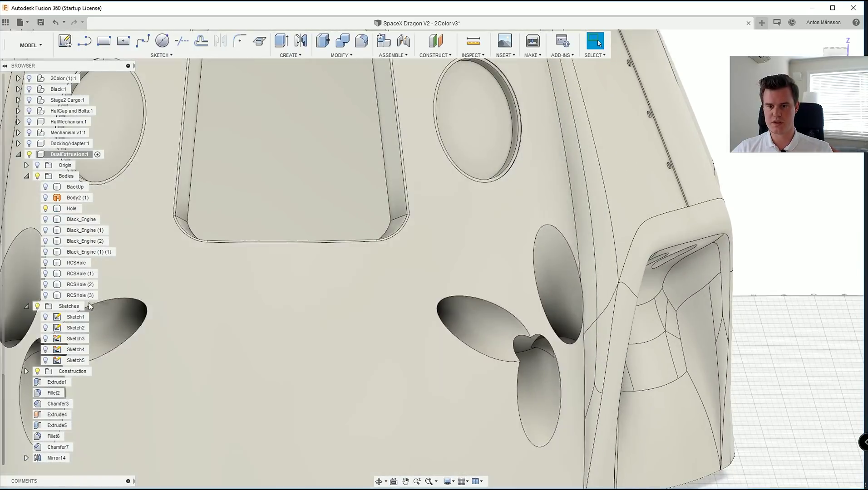
pyautogui.click(78, 295)
pyautogui.keyDown('shift'); pyautogui.click(76, 264); pyautogui.keyUp('shift')
pyautogui.press('v')
pyautogui.click(790, 305)
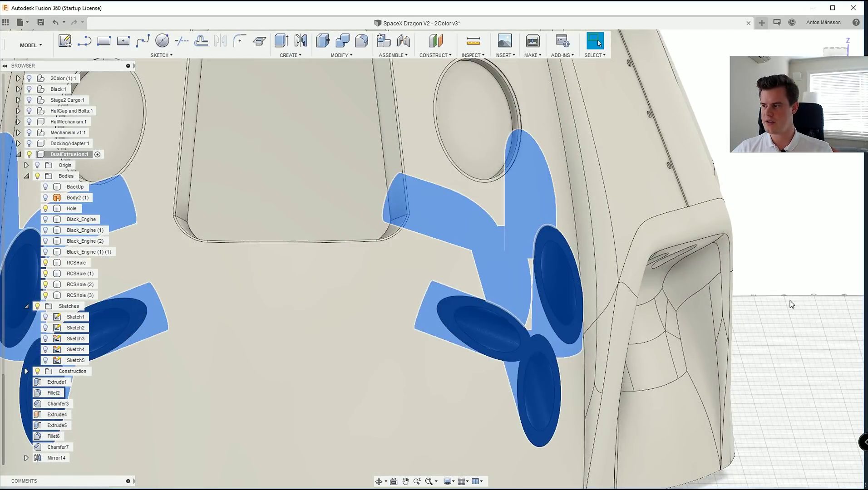
pyautogui.scroll(-3, 520, 336)
pyautogui.keyDown('shift'); pyautogui.moveTo(519, 336); pyautogui.dragTo(411, 326, button='middle'); pyautogui.keyUp('shift')
pyautogui.scroll(-5, 478, 339)
# Step: Hide the four RCSHole bodies, leaving the cut hull on its own
pyautogui.click(77, 263)
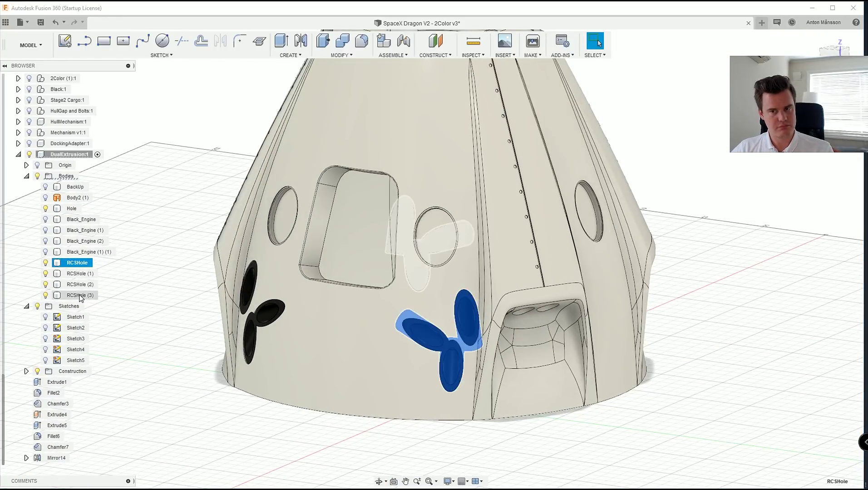
pyautogui.keyDown('shift'); pyautogui.click(77, 296); pyautogui.keyUp('shift')
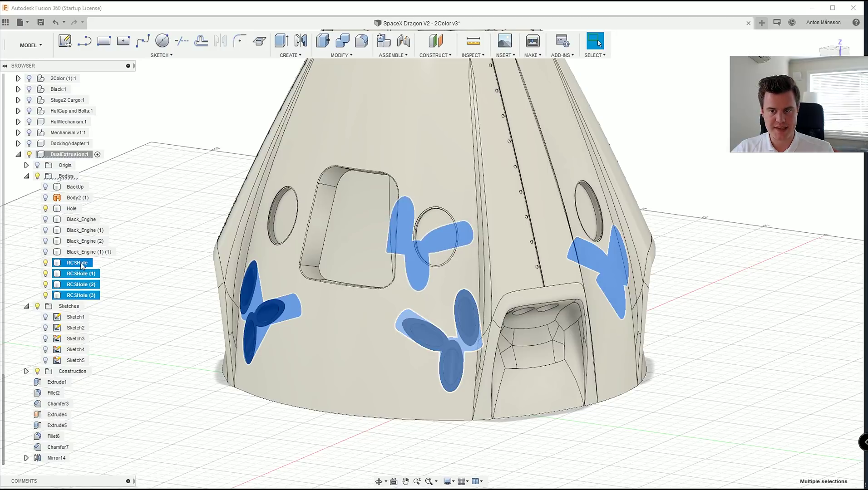
pyautogui.press('v')
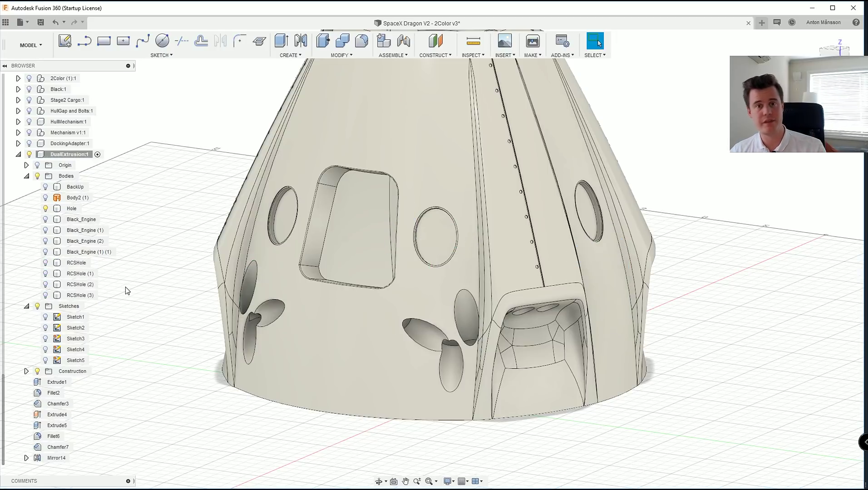
# Step: Check where the four Black_Engine bodies sit in the engine recesses of the hull, leaving them hidden
pyautogui.click(88, 252)
pyautogui.keyDown('shift'); pyautogui.click(83, 221); pyautogui.keyUp('shift')
pyautogui.press('v')
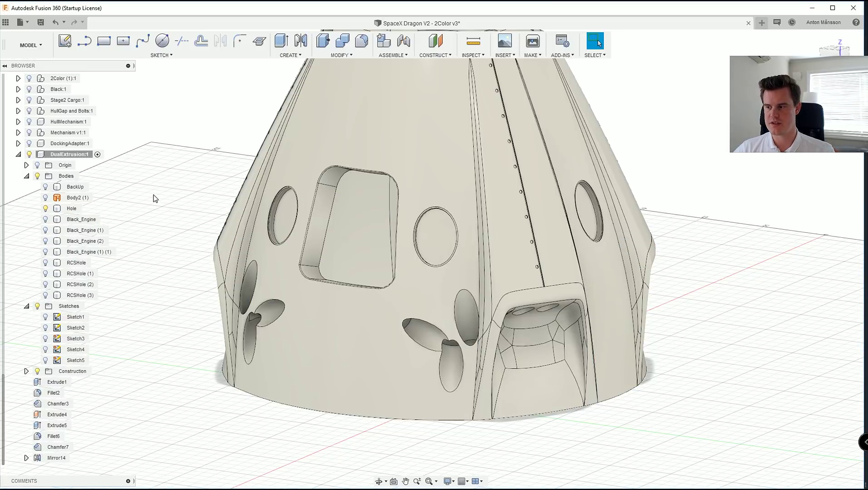
pyautogui.click(82, 254)
pyautogui.keyDown('shift'); pyautogui.click(81, 219); pyautogui.keyUp('shift')
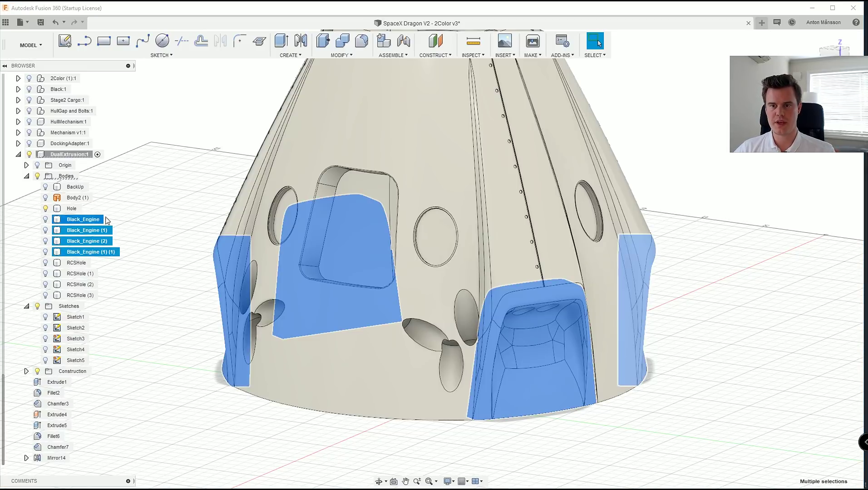
pyautogui.press('Escape')
pyautogui.keyDown('shift'); pyautogui.moveTo(285, 257); pyautogui.dragTo(401, 285, button='middle'); pyautogui.keyUp('shift')
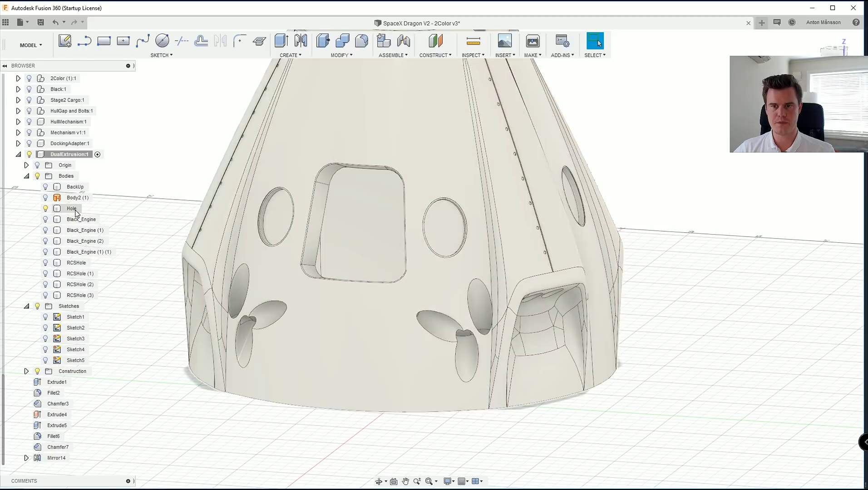
# Step: Cut the four Black_Engine bodies out of the Hole body with Combine, keeping the tool bodies
pyautogui.click(74, 211)
pyautogui.click(119, 212)
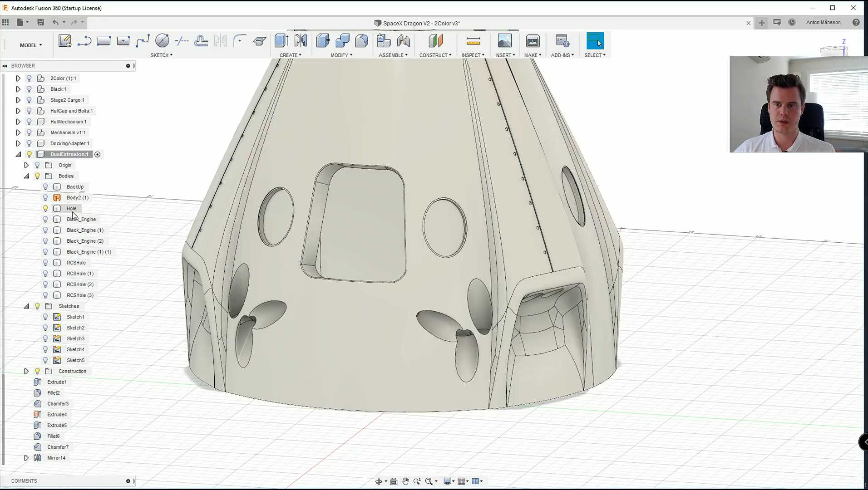
pyautogui.click(73, 210)
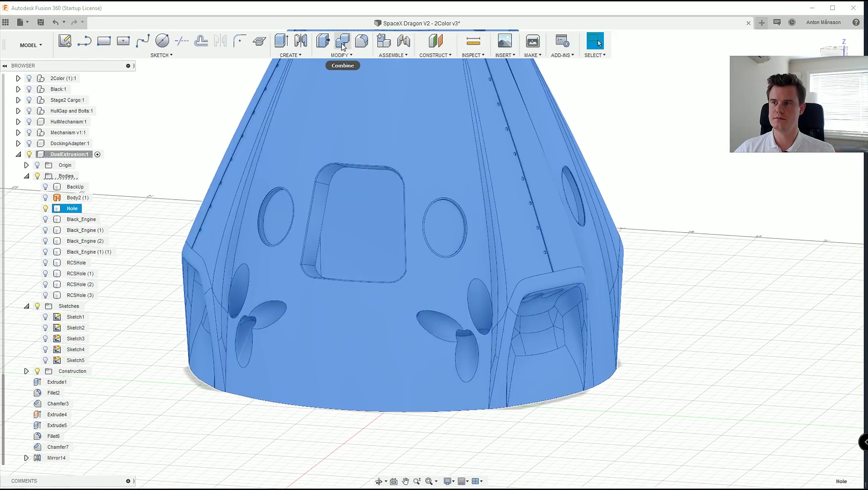
pyautogui.click(342, 43)
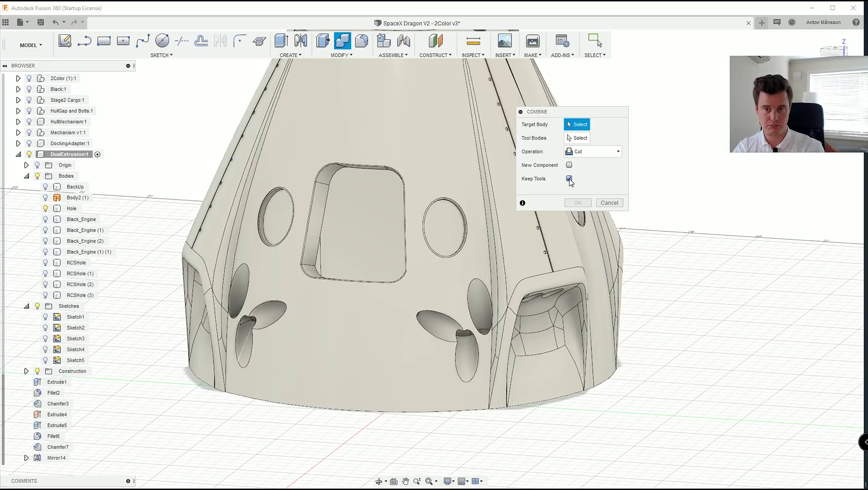
pyautogui.click(582, 151)
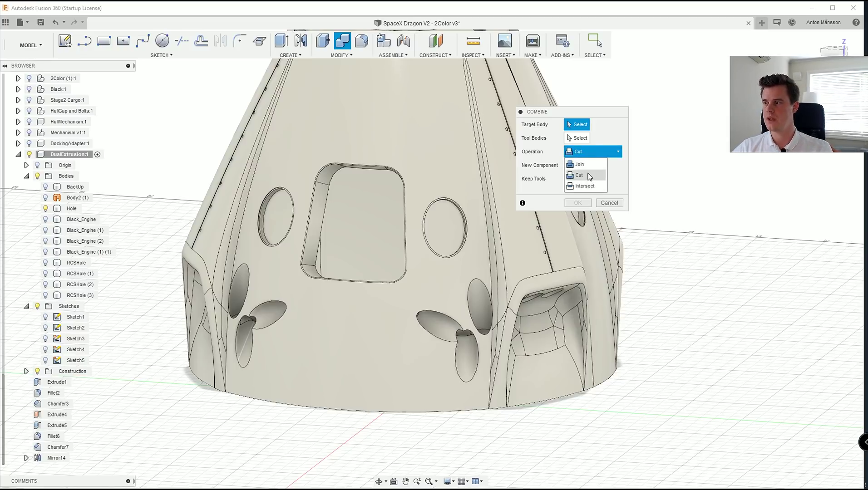
pyautogui.click(581, 175)
pyautogui.click(570, 139)
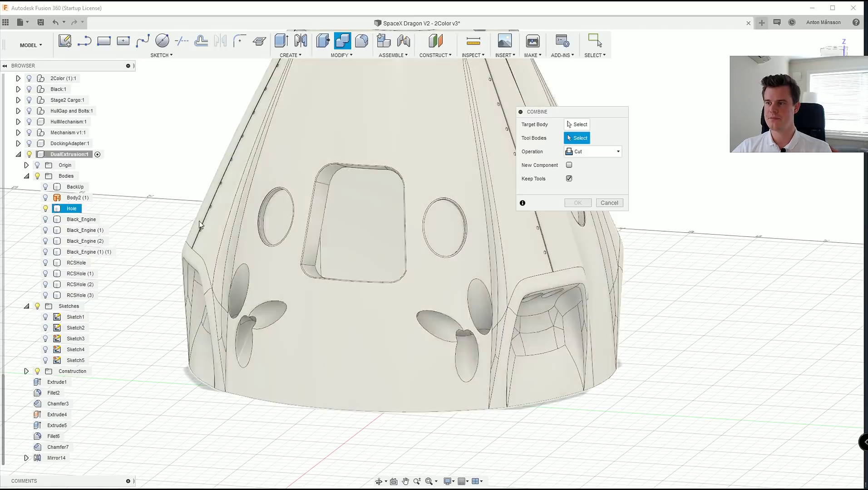
pyautogui.click(83, 219)
pyautogui.click(87, 230)
pyautogui.click(86, 241)
pyautogui.click(89, 252)
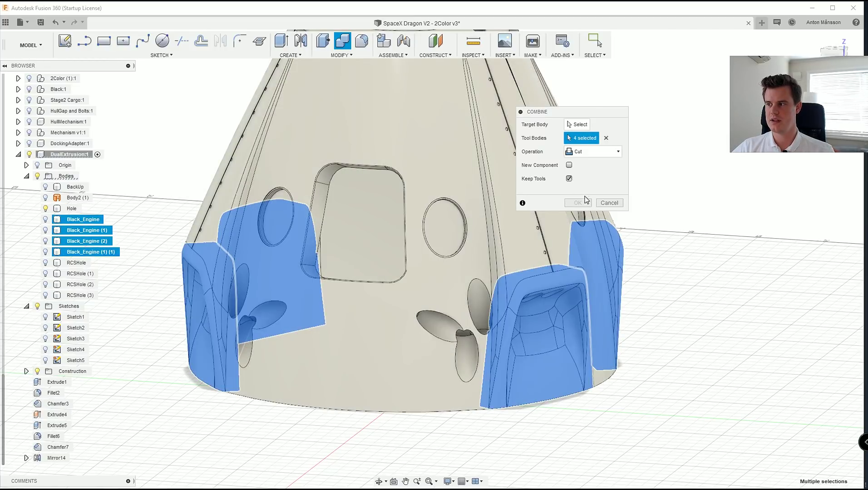
pyautogui.click(588, 125)
pyautogui.click(472, 169)
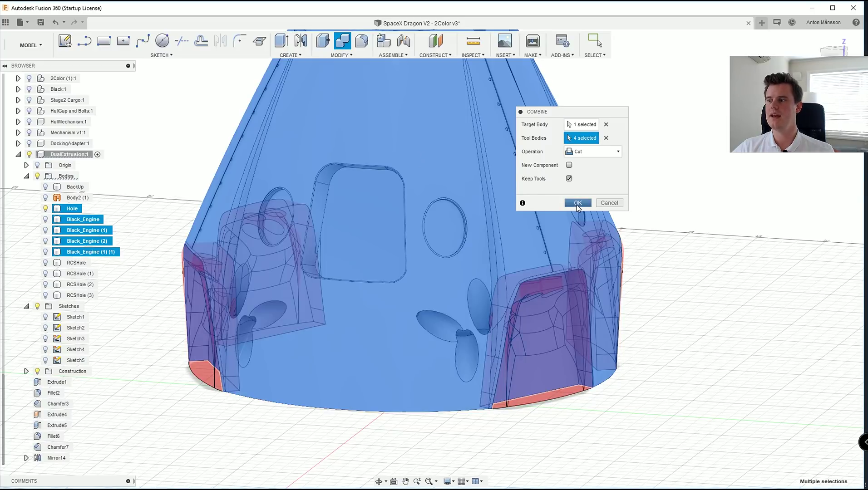
pyautogui.click(578, 203)
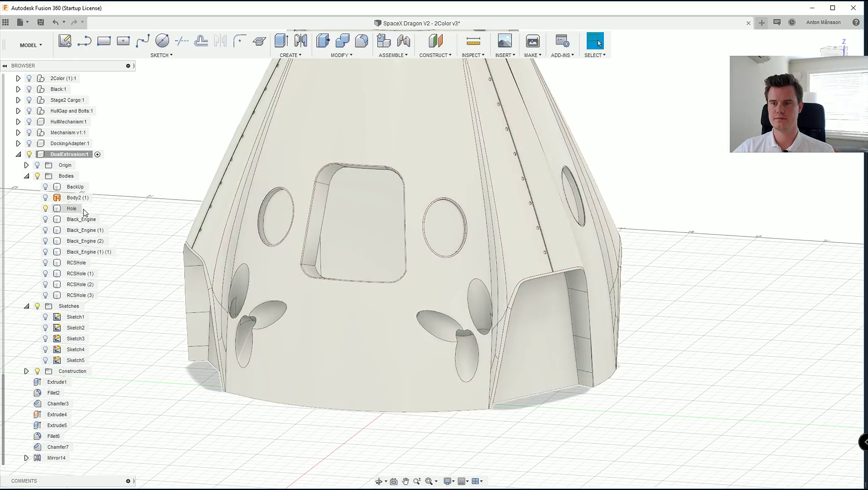
# Step: Check the engine recesses cut into the hull from several angles
pyautogui.click(80, 209)
pyautogui.scroll(-2, 244, 251)
pyautogui.moveTo(243, 252); pyautogui.dragTo(343, 287, button='middle')
pyautogui.scroll(2, 447, 314)
pyautogui.keyDown('shift'); pyautogui.moveTo(447, 313); pyautogui.dragTo(394, 310, button='middle'); pyautogui.keyUp('shift')
pyautogui.scroll(-2, 431, 329)
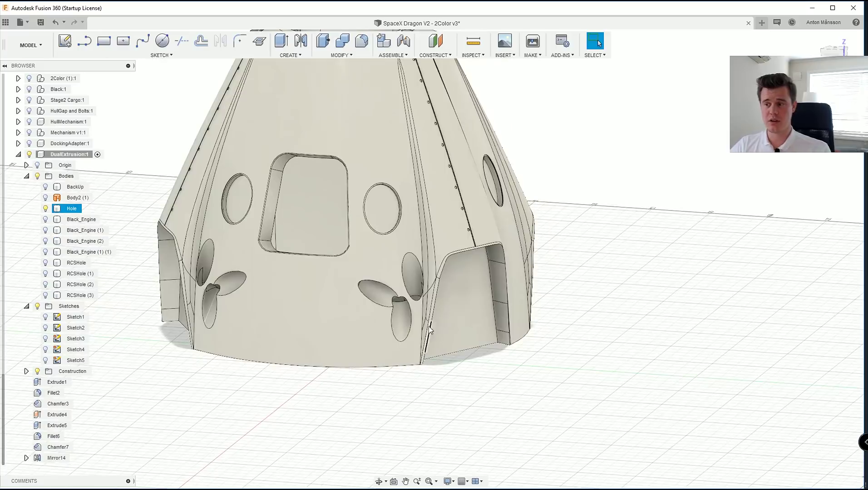
pyautogui.keyDown('shift'); pyautogui.moveTo(331, 323); pyautogui.dragTo(229, 319, button='middle'); pyautogui.keyUp('shift')
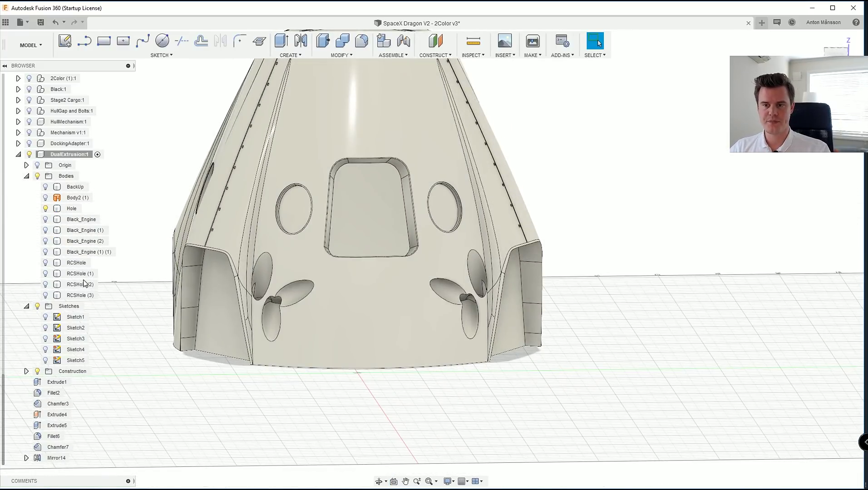
# Step: Show the four Black_Engine and four RCSHole bodies and check how they sit in the hull
pyautogui.click(87, 252)
pyautogui.keyDown('shift'); pyautogui.click(84, 219); pyautogui.keyUp('shift')
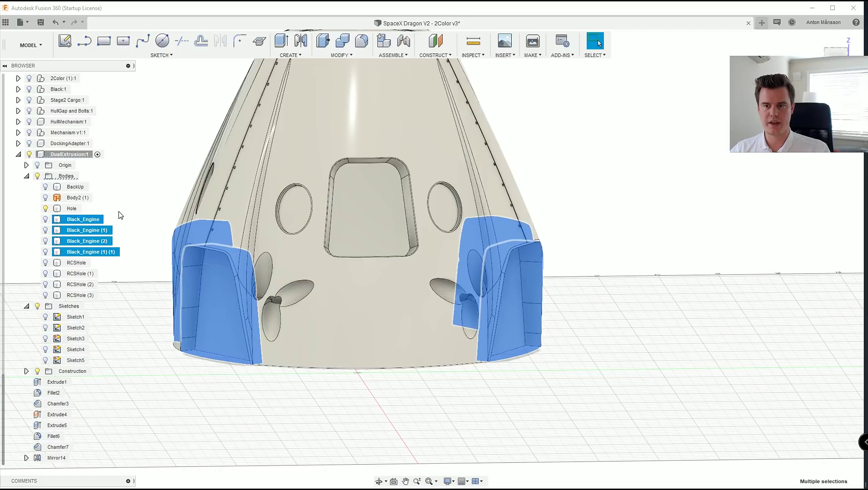
pyautogui.click(153, 178)
pyautogui.click(77, 263)
pyautogui.keyDown('shift'); pyautogui.click(80, 294); pyautogui.keyUp('shift')
pyautogui.press('v')
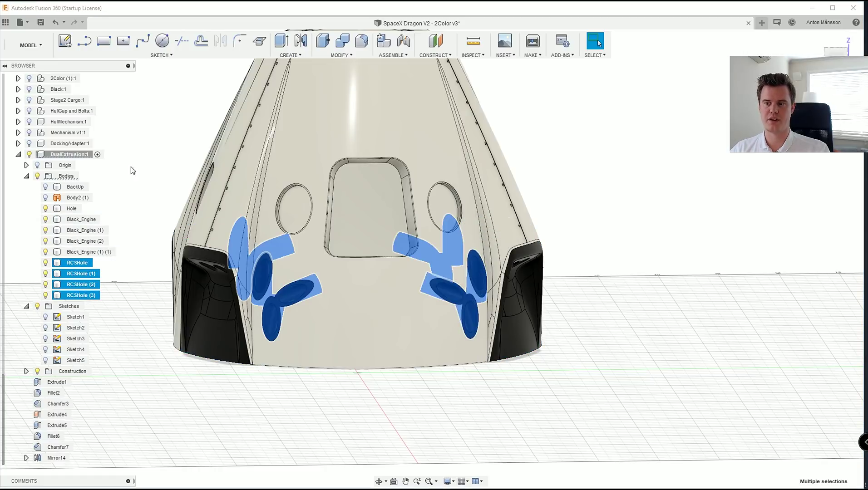
pyautogui.click(132, 171)
pyautogui.scroll(-2, 449, 351)
pyautogui.keyDown('shift'); pyautogui.moveTo(449, 351); pyautogui.dragTo(411, 347, button='middle'); pyautogui.keyUp('shift')
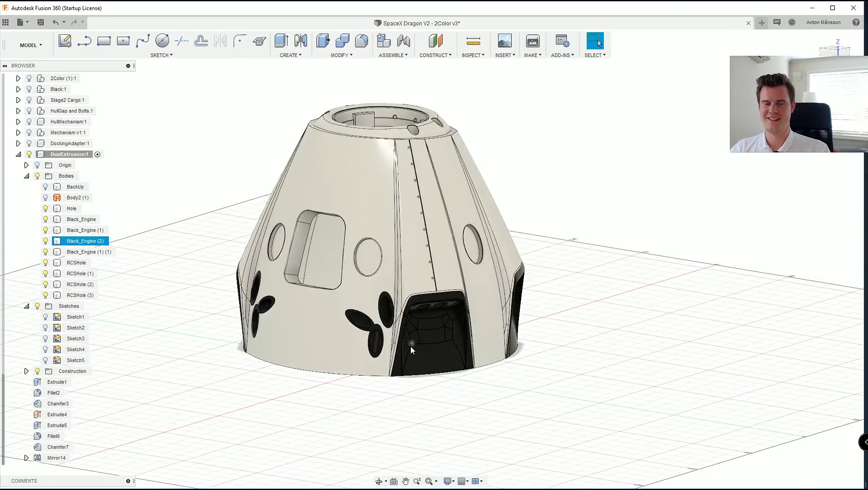
pyautogui.scroll(3, 456, 330)
pyautogui.keyDown('shift'); pyautogui.moveTo(456, 331); pyautogui.dragTo(469, 317, button='middle'); pyautogui.keyUp('shift')
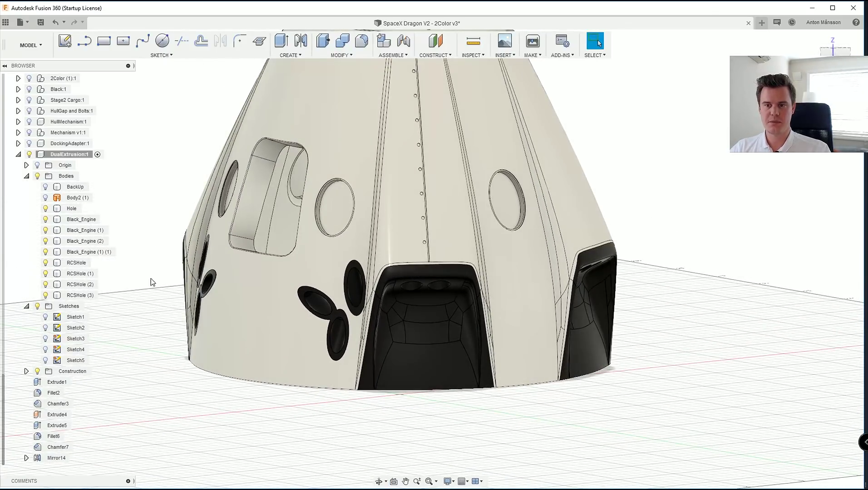
# Step: Hide the Hole body, leaving only the black engine and thruster bodies shown
pyautogui.click(44, 210)
pyautogui.keyDown('shift'); pyautogui.moveTo(379, 320); pyautogui.dragTo(395, 280, button='middle'); pyautogui.keyUp('shift')
pyautogui.scroll(-2, 394, 372)
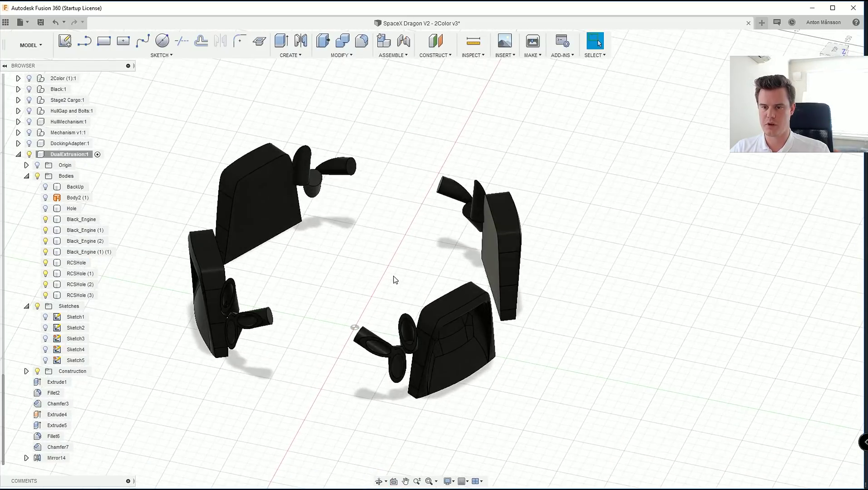
# Step: Examine the black bodies one by one, and Black_Engine (1) together with RCSHole (3), to see which ones belong together
pyautogui.click(82, 295)
pyautogui.keyDown('shift'); pyautogui.moveTo(291, 191); pyautogui.dragTo(309, 174, button='middle'); pyautogui.keyUp('shift')
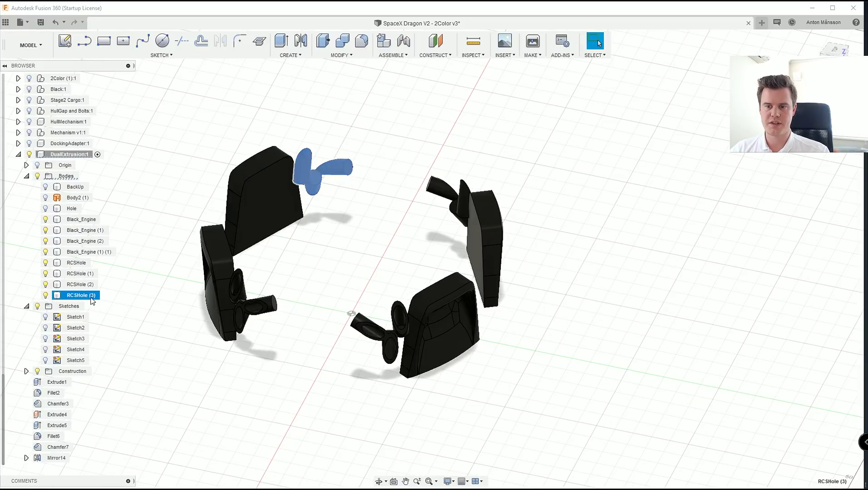
pyautogui.click(91, 252)
pyautogui.click(84, 241)
pyautogui.click(85, 230)
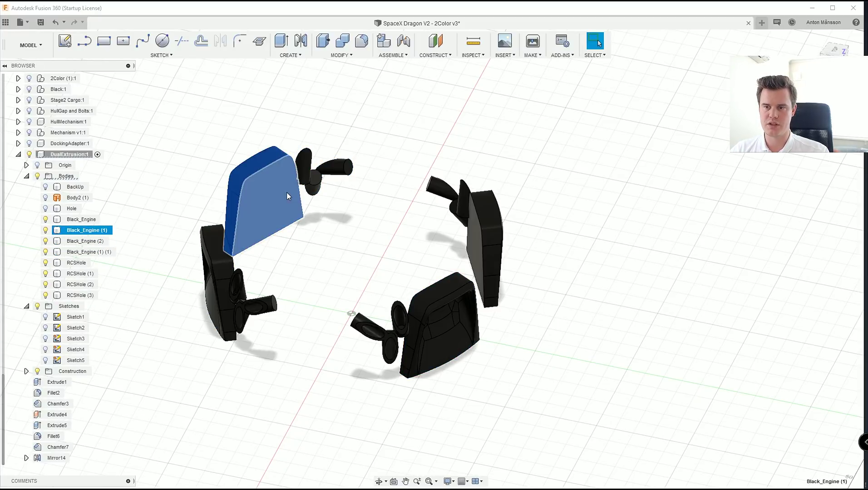
pyautogui.keyDown('ctrl'); pyautogui.click(81, 295); pyautogui.keyUp('ctrl')
pyautogui.scroll(3, 329, 159)
pyautogui.keyDown('shift'); pyautogui.moveTo(265, 180); pyautogui.dragTo(421, 284, button='middle'); pyautogui.keyUp('shift')
pyautogui.scroll(3, 459, 173)
pyautogui.scroll(-4, 394, 198)
pyautogui.scroll(-2, 366, 236)
pyautogui.moveTo(365, 237); pyautogui.dragTo(359, 254, button='middle')
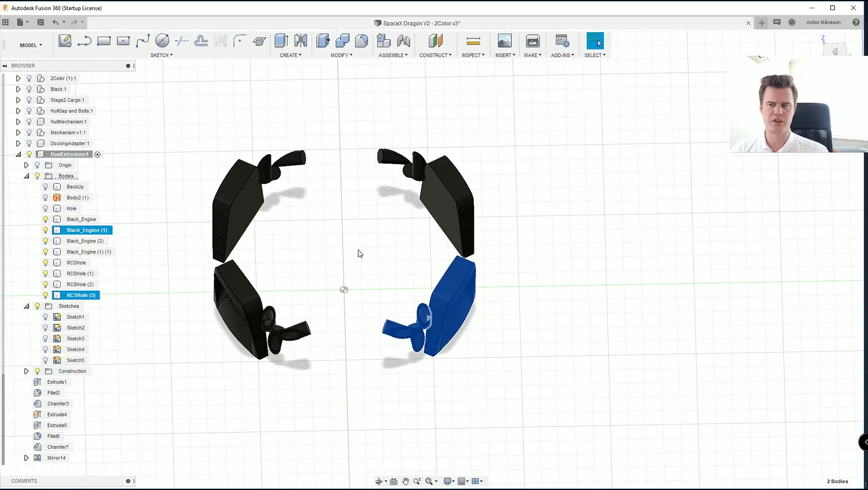
# Step: Combine Black_Engine (1) (1) with the adjacent RCSHole (2) body using Join, without keeping the tool body
pyautogui.click(410, 210)
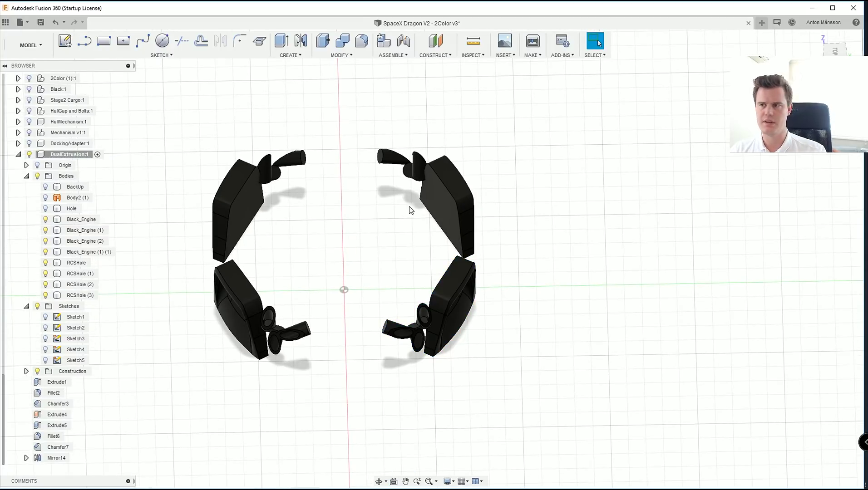
pyautogui.click(343, 41)
pyautogui.click(582, 151)
pyautogui.click(579, 163)
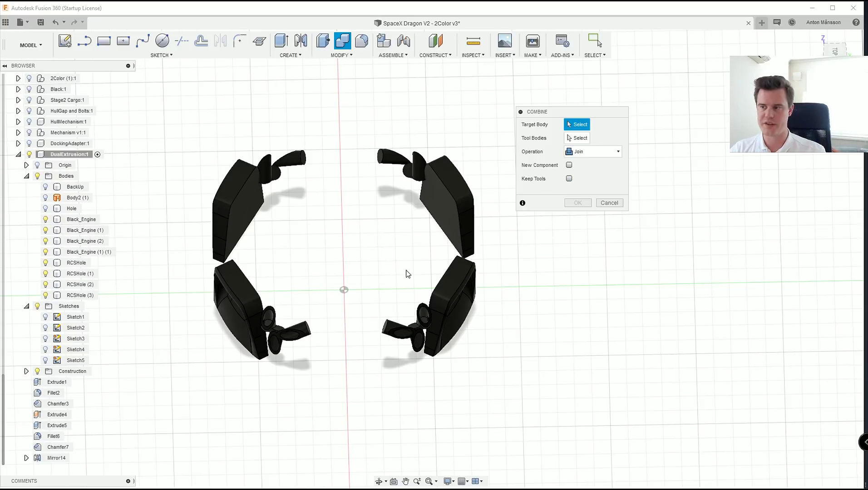
pyautogui.click(446, 215)
pyautogui.click(420, 166)
pyautogui.click(585, 204)
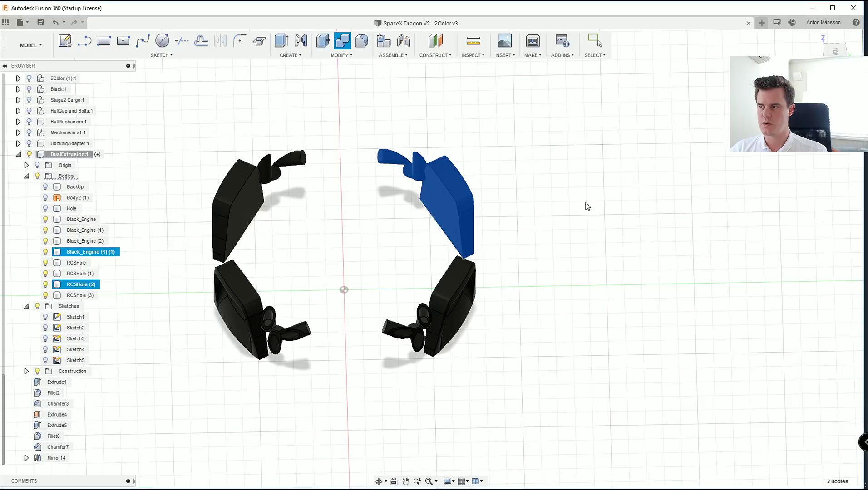
# Step: Join each of the other three Black_Engine bodies with its adjacent RCSHole body using Combine
pyautogui.moveTo(558, 201); pyautogui.dragTo(576, 172, button='right')
pyautogui.click(446, 302)
pyautogui.click(417, 332)
pyautogui.click(576, 204)
pyautogui.click(237, 204)
pyautogui.click(287, 159)
pyautogui.click(577, 204)
pyautogui.click(241, 309)
pyautogui.click(288, 331)
pyautogui.click(580, 204)
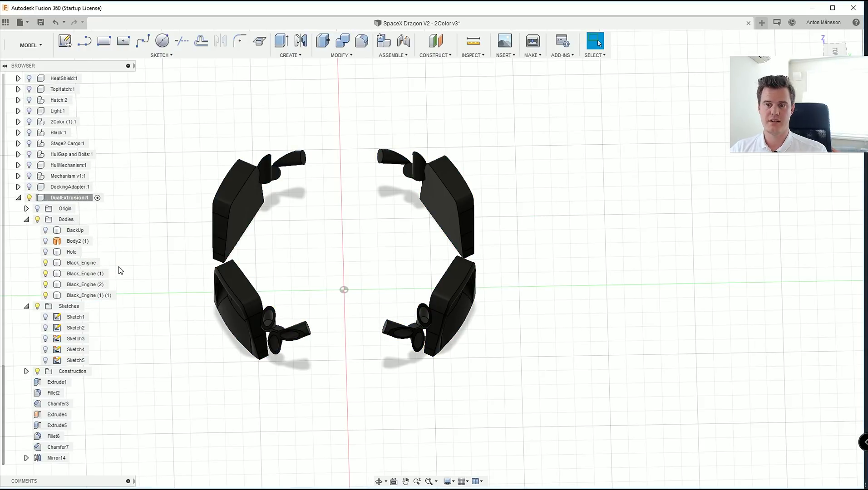
# Step: Select the four combined Black_Engine bodies and check them from another angle
pyautogui.click(89, 295)
pyautogui.keyDown('shift'); pyautogui.click(81, 263); pyautogui.keyUp('shift')
pyautogui.keyDown('shift'); pyautogui.moveTo(211, 268); pyautogui.dragTo(305, 259, button='middle'); pyautogui.keyUp('shift')
pyautogui.click(195, 177)
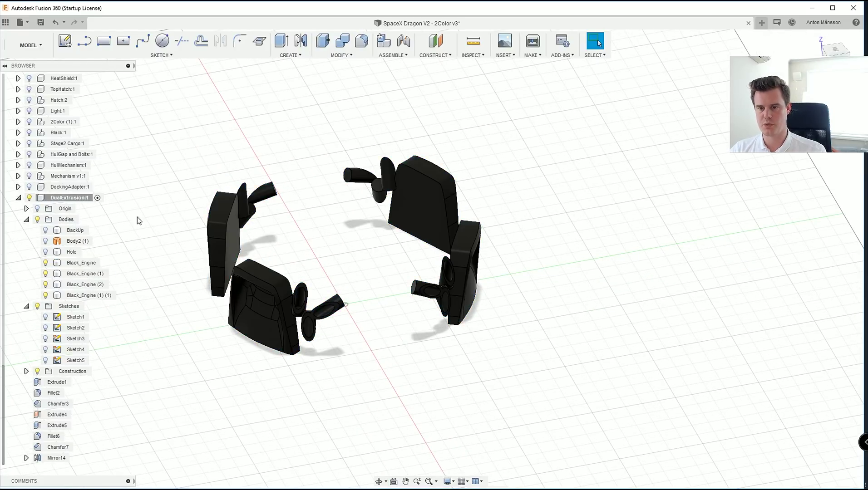
# Step: Show the Hole body again and rename it WhiteBody
pyautogui.click(45, 252)
pyautogui.doubleClick(68, 252)
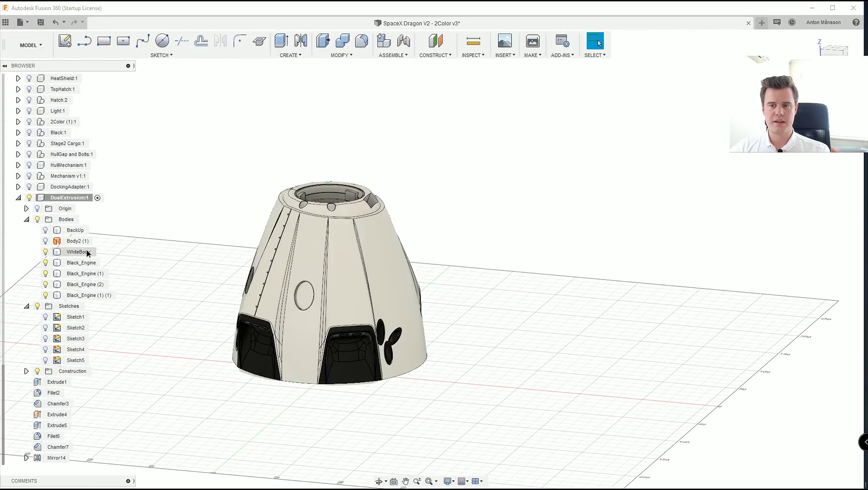
pyautogui.click(81, 252)
# Step: Examine up close the narrow white rim around the black engine bodies on the hull
pyautogui.scroll(3, 306, 309)
pyautogui.moveTo(305, 308)
pyautogui.keyDown('shift'); pyautogui.mouseDown(button='middle')
pyautogui.moveTo(332, 395)
pyautogui.moveTo(352, 332)
pyautogui.moveTo(379, 291)
pyautogui.mouseUp(button='middle'); pyautogui.keyUp('shift')
pyautogui.scroll(10, 379, 291)
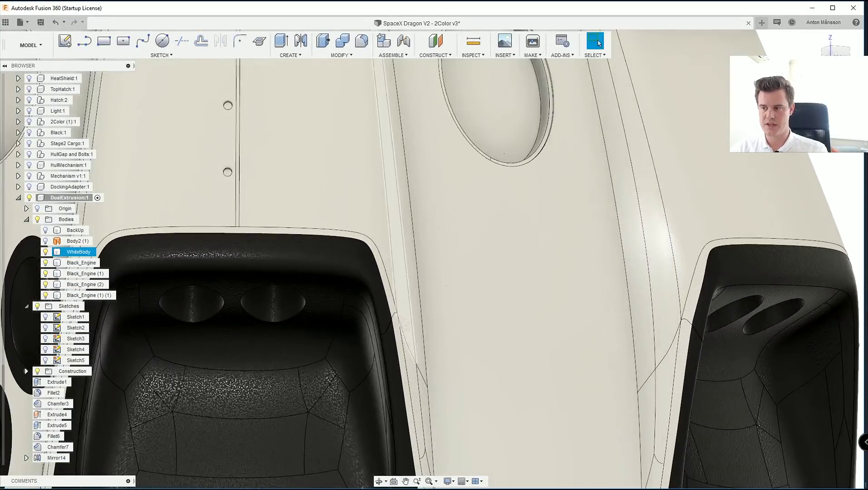
pyautogui.moveTo(407, 326)
pyautogui.keyDown('shift'); pyautogui.mouseDown(button='middle')
pyautogui.moveTo(364, 261)
pyautogui.moveTo(368, 312)
pyautogui.moveTo(395, 327)
pyautogui.moveTo(423, 323)
pyautogui.mouseUp(button='middle'); pyautogui.keyUp('shift')
pyautogui.scroll(-3, 395, 326)
pyautogui.scroll(5, 315, 298)
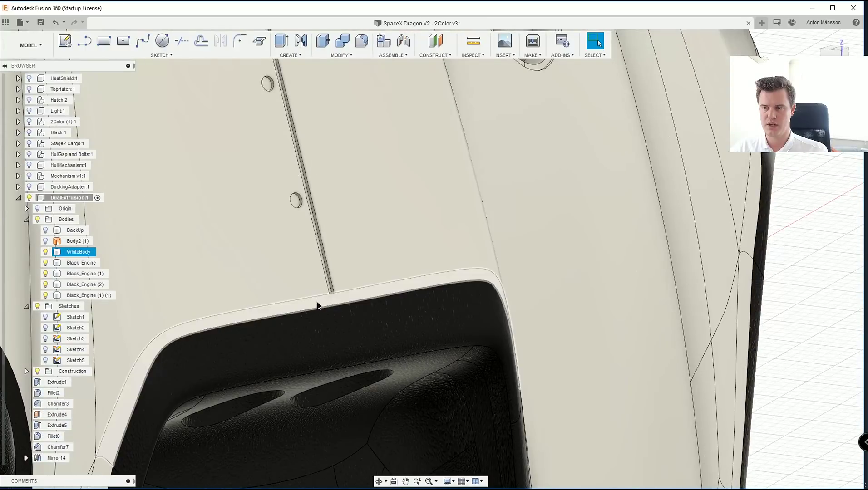
pyautogui.click(318, 303)
pyautogui.moveTo(317, 303)
pyautogui.keyDown('shift'); pyautogui.mouseDown(button='middle')
pyautogui.moveTo(347, 296)
pyautogui.moveTo(325, 323)
pyautogui.moveTo(265, 278)
pyautogui.mouseUp(button='middle'); pyautogui.keyUp('shift')
pyautogui.scroll(3, 264, 286)
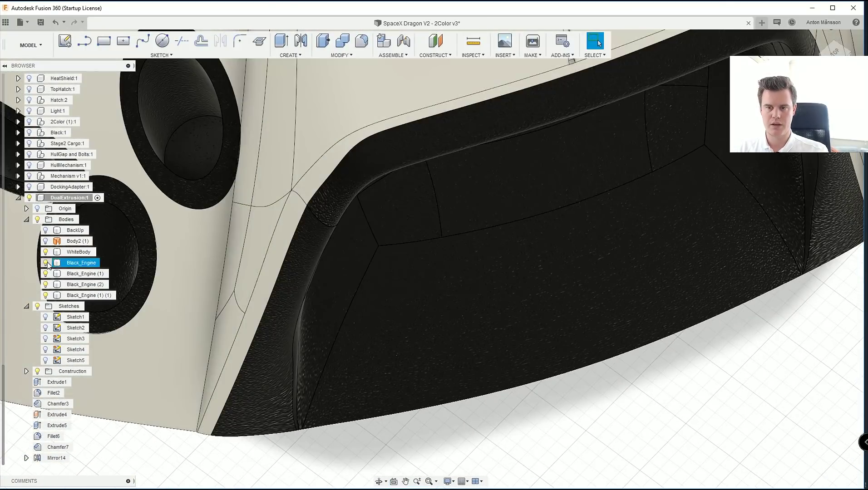
# Step: Hide the Black_Engine body and inspect the thin side wall and inner faces of its recess in WhiteBody
pyautogui.click(46, 263)
pyautogui.moveTo(264, 316)
pyautogui.keyDown('shift'); pyautogui.mouseDown(button='middle')
pyautogui.moveTo(393, 374)
pyautogui.moveTo(346, 341)
pyautogui.mouseUp(button='middle'); pyautogui.keyUp('shift')
pyautogui.click(340, 340)
pyautogui.keyDown('ctrl'); pyautogui.click(371, 309); pyautogui.keyUp('ctrl')
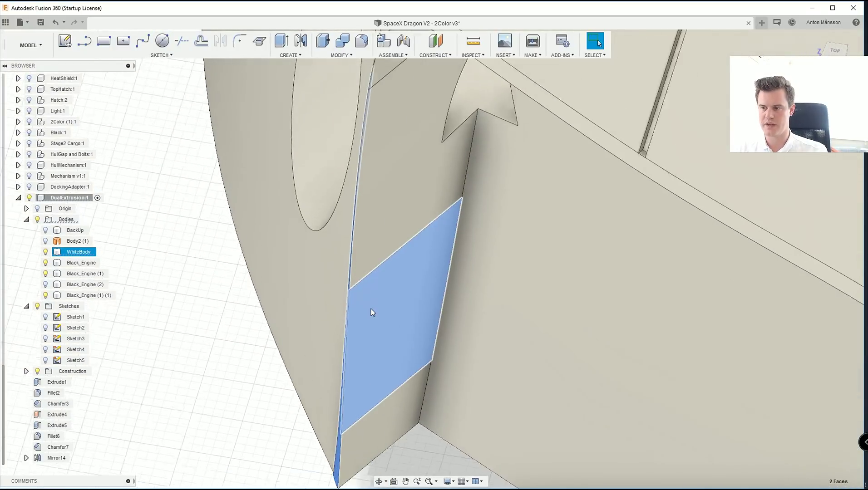
pyautogui.moveTo(371, 309)
pyautogui.keyDown('shift'); pyautogui.mouseDown(button='middle')
pyautogui.moveTo(385, 313)
pyautogui.moveTo(368, 331)
pyautogui.mouseUp(button='middle'); pyautogui.keyUp('shift')
pyautogui.click(389, 290)
pyautogui.keyDown('shift'); pyautogui.moveTo(390, 291); pyautogui.dragTo(386, 266, button='middle'); pyautogui.keyUp('shift')
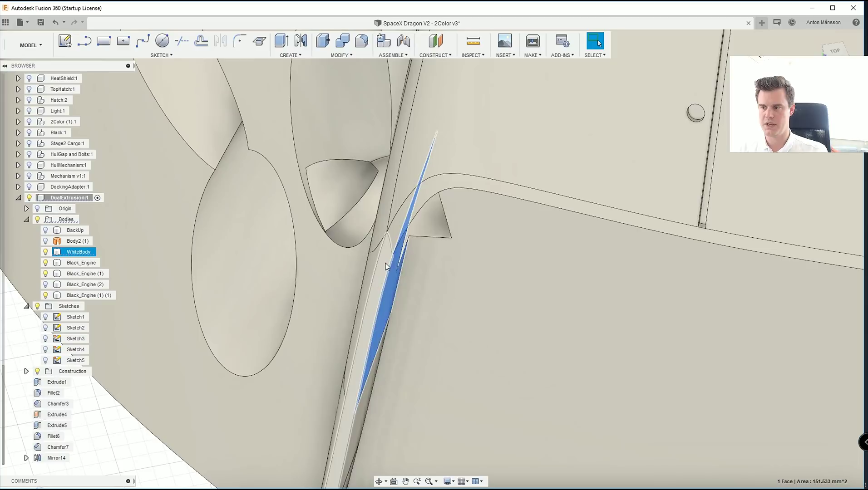
pyautogui.click(373, 318)
pyautogui.moveTo(383, 364)
pyautogui.keyDown('shift'); pyautogui.mouseDown(button='middle')
pyautogui.moveTo(351, 256)
pyautogui.moveTo(344, 261)
pyautogui.moveTo(376, 300)
pyautogui.mouseUp(button='middle'); pyautogui.keyUp('shift')
pyautogui.click(376, 301)
pyautogui.scroll(-6, 349, 289)
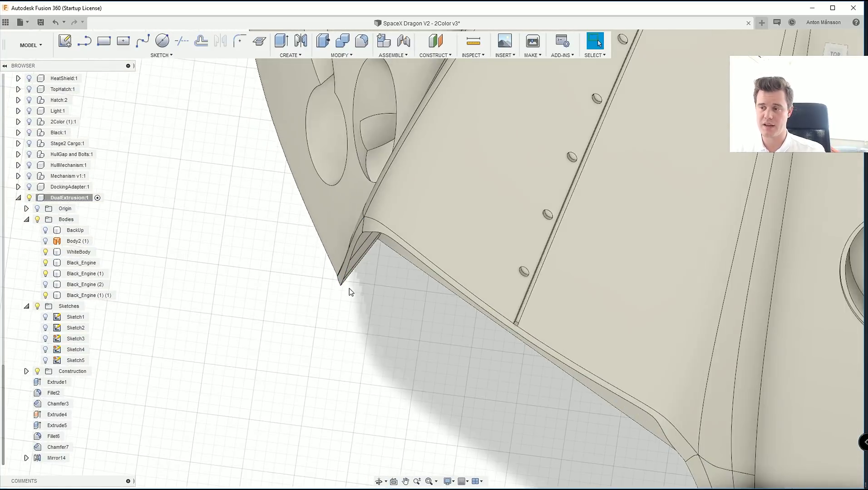
pyautogui.moveTo(533, 323)
pyautogui.mouseDown(button='middle')
pyautogui.moveTo(516, 316)
pyautogui.moveTo(447, 358)
pyautogui.moveTo(479, 302)
pyautogui.moveTo(420, 313)
pyautogui.moveTo(411, 294)
pyautogui.mouseUp(button='middle')
# Step: Show all four Black_Engine bodies in the hull again and collapse the Sketches folder
pyautogui.click(45, 284)
pyautogui.moveTo(148, 253); pyautogui.dragTo(146, 282, button='middle')
pyautogui.click(27, 306)
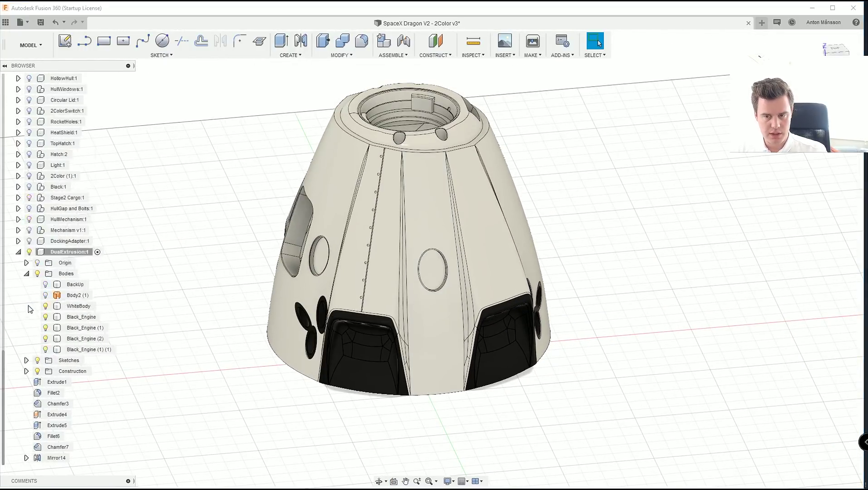
# Step: Hide WhiteBody, leaving only the four combined black bodies shown
pyautogui.scroll(-3, 228, 301)
pyautogui.moveTo(261, 275); pyautogui.dragTo(261, 346, button='middle')
pyautogui.keyDown('shift'); pyautogui.moveTo(261, 346); pyautogui.dragTo(290, 344, button='middle'); pyautogui.keyUp('shift')
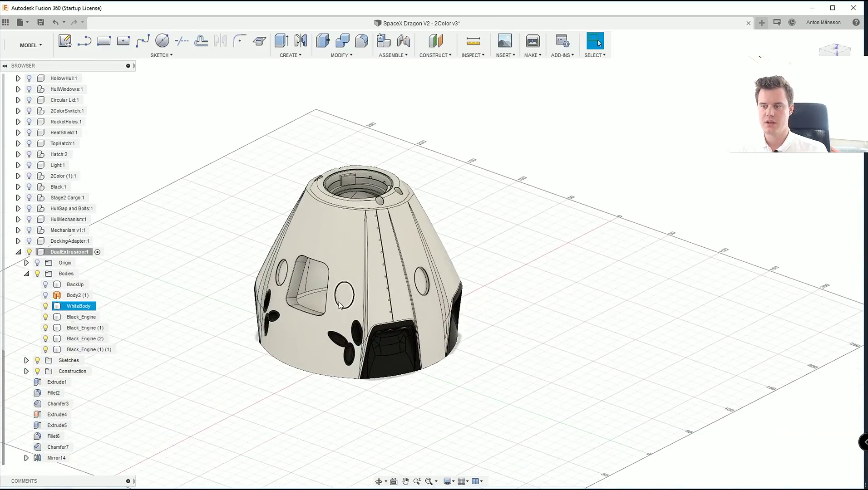
pyautogui.scroll(3, 342, 314)
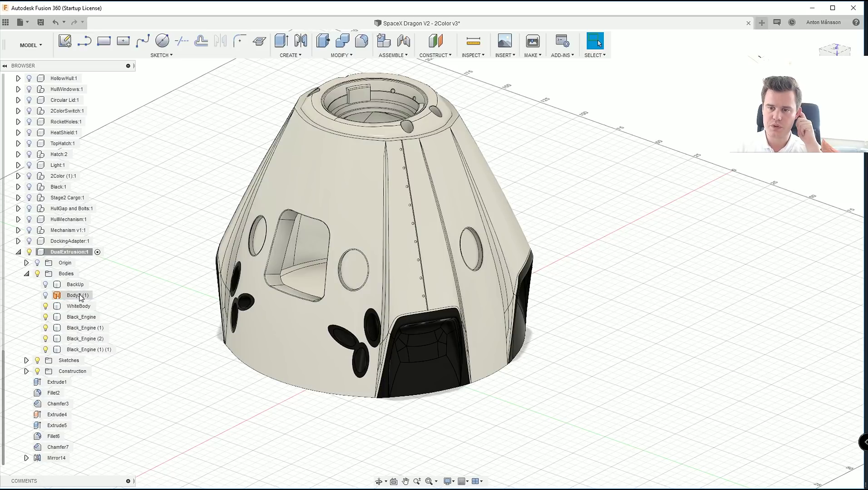
pyautogui.click(46, 306)
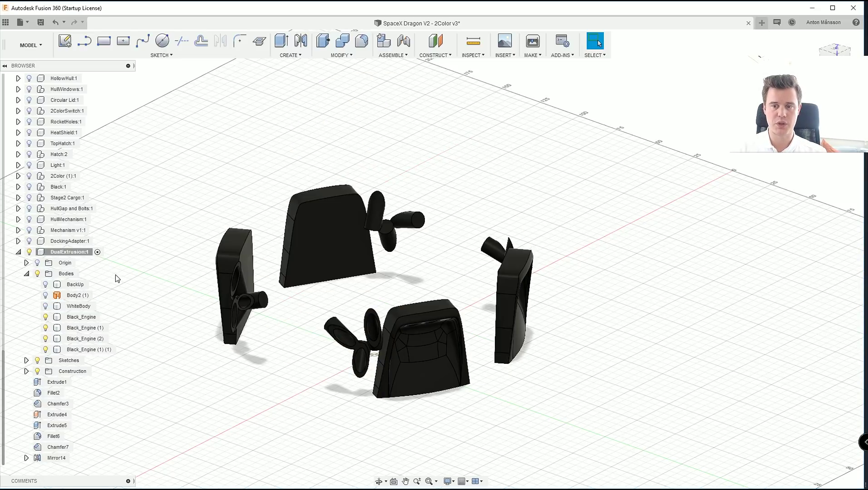
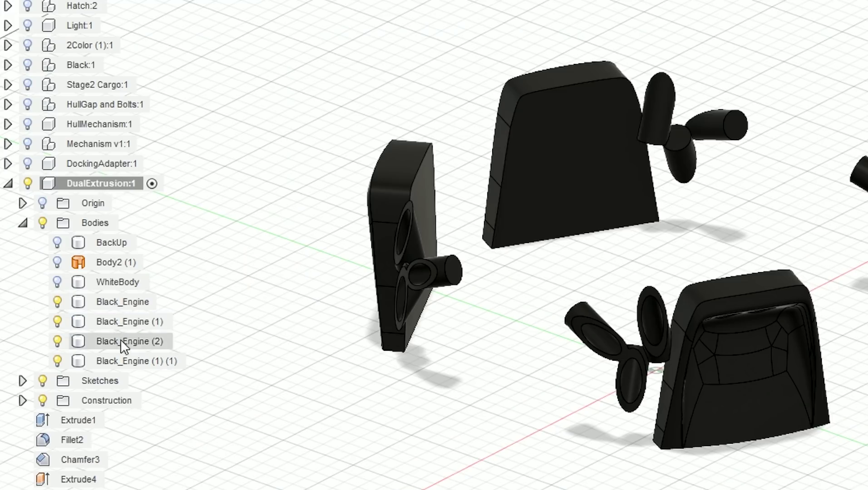
# Step: Export the DualExtrusion component with only the four black bodies shown as a binary, high-refinement STL, replacing BlackPart.stl
pyautogui.click(120, 303)
pyautogui.click(130, 361)
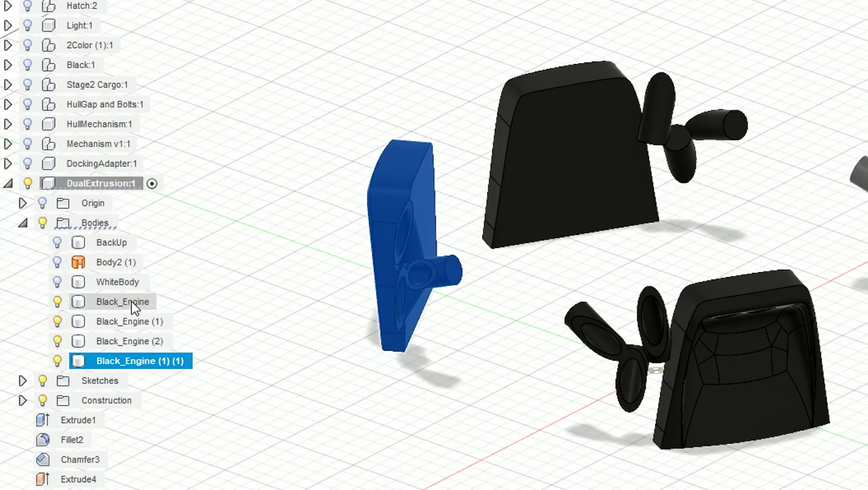
pyautogui.keyDown('shift'); pyautogui.click(131, 301); pyautogui.keyUp('shift')
pyautogui.click(361, 124)
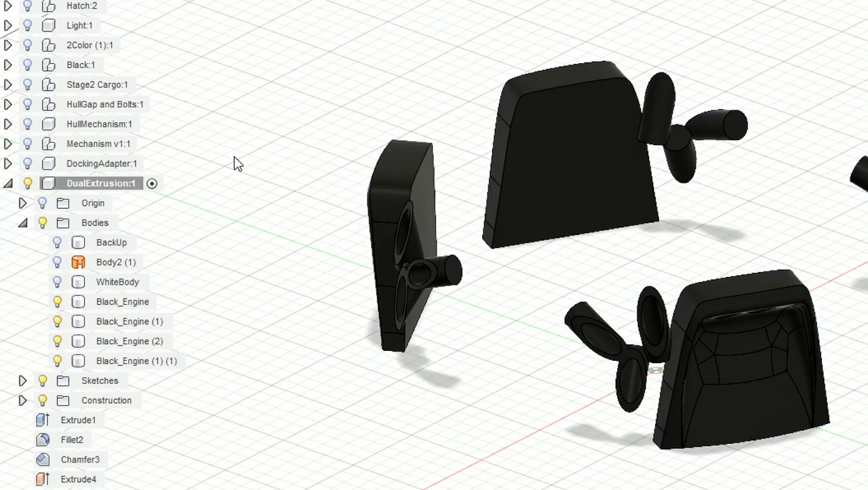
pyautogui.click(74, 187)
pyautogui.rightClick(100, 186)
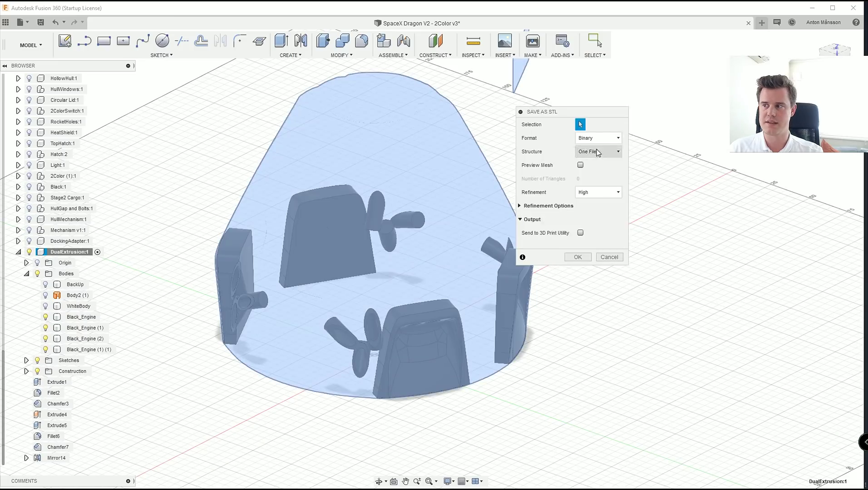
pyautogui.click(577, 256)
pyautogui.click(541, 370)
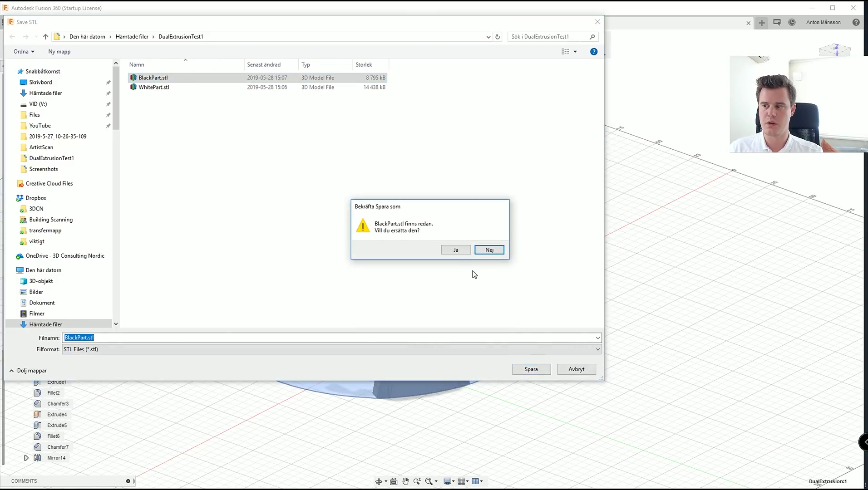
pyautogui.click(457, 252)
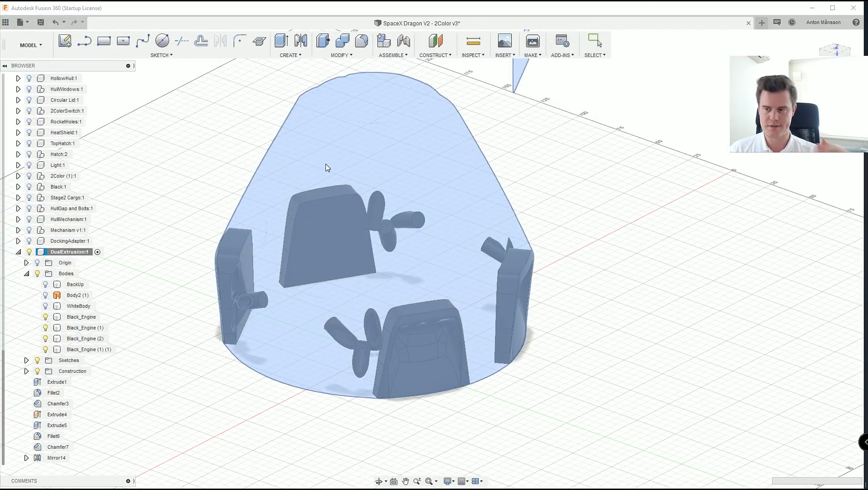
# Step: Hide all four Black_Engine bodies and show WhiteBody instead
pyautogui.click(87, 316)
pyautogui.keyDown('shift'); pyautogui.click(91, 350); pyautogui.keyUp('shift')
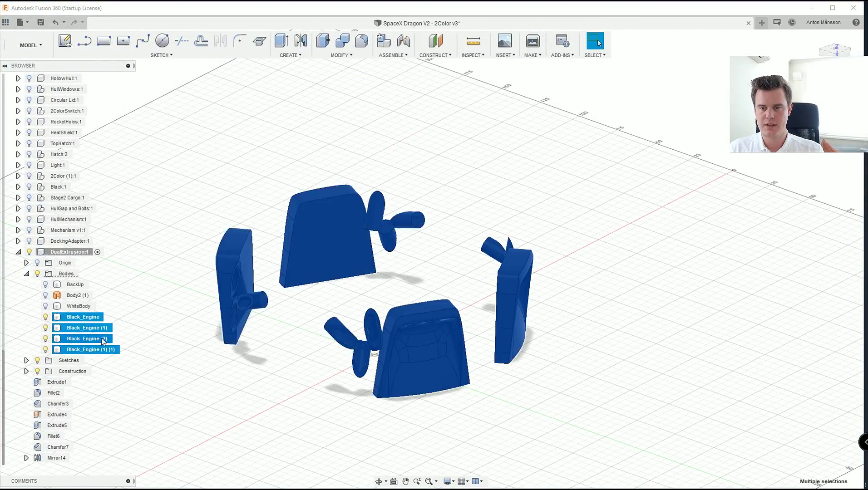
pyautogui.press('v')
pyautogui.click(45, 306)
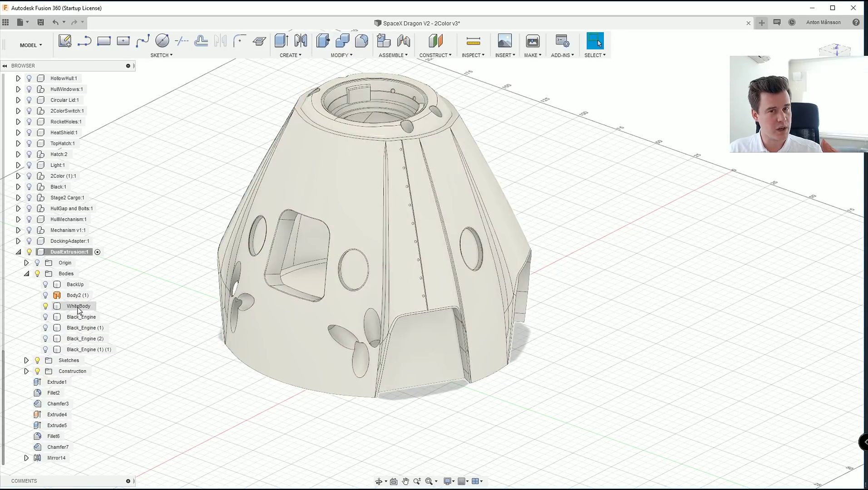
# Step: Export the DualExtrusion component with only WhiteBody shown as an STL, replacing WhitePart.stl, and clear the selection
pyautogui.rightClick(72, 252)
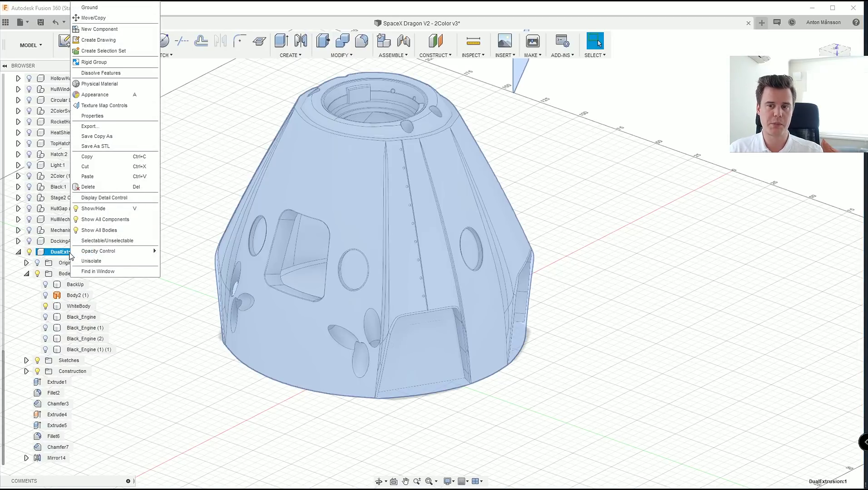
pyautogui.click(110, 146)
pyautogui.click(578, 257)
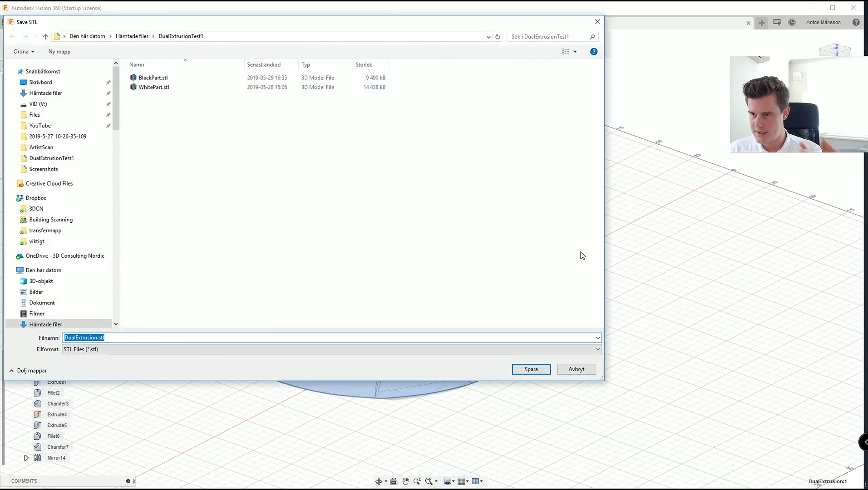
pyautogui.click(209, 87)
pyautogui.click(543, 371)
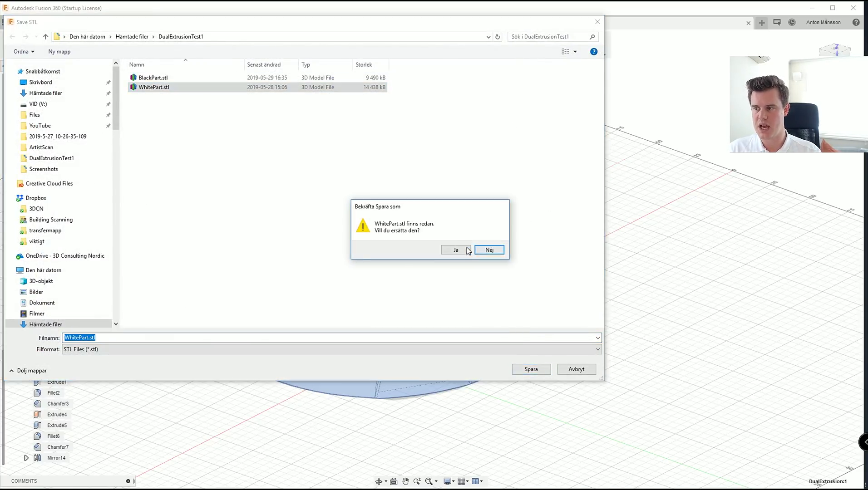
pyautogui.click(462, 250)
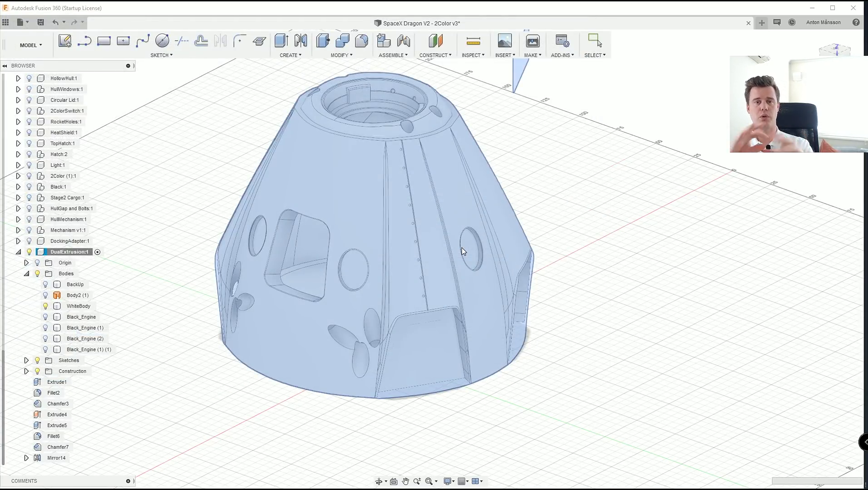
pyautogui.press('Escape')
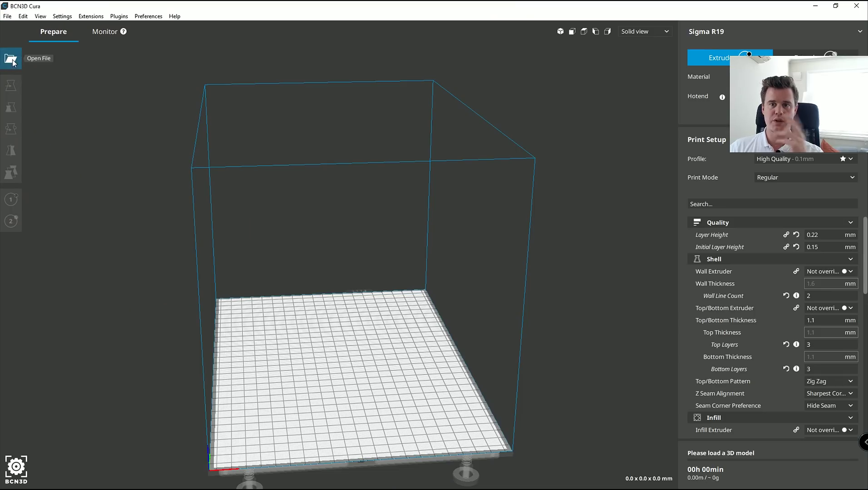
# Step: Switch to BCN3D Cura and load BlackPart.stl and WhitePart.stl together from the DualExtrusionTest1 folder
pyautogui.click(12, 59)
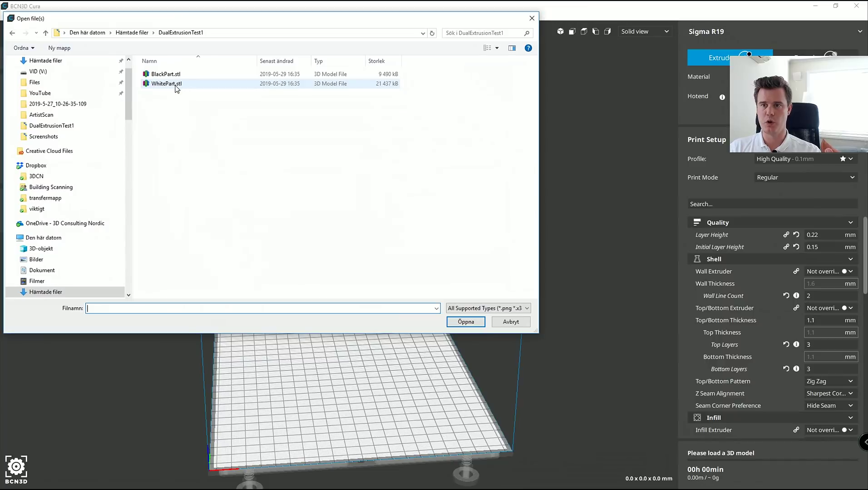
pyautogui.click(168, 75)
pyautogui.keyDown('shift'); pyautogui.click(168, 84); pyautogui.keyUp('shift')
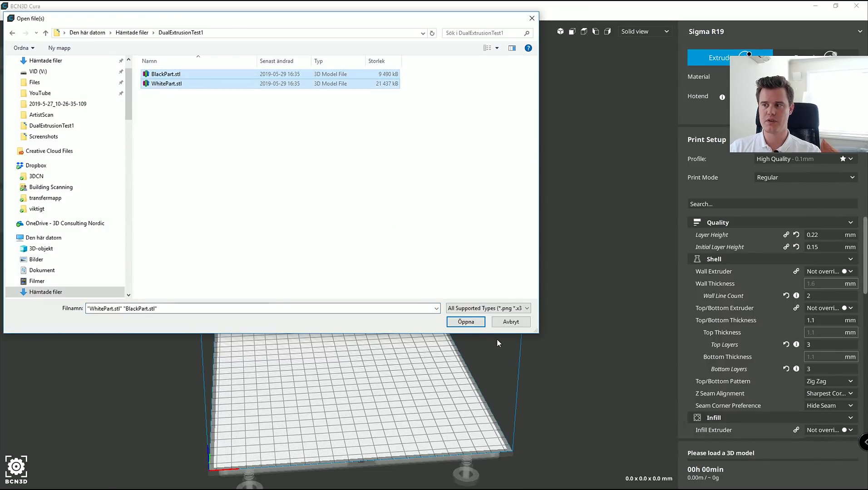
pyautogui.click(465, 322)
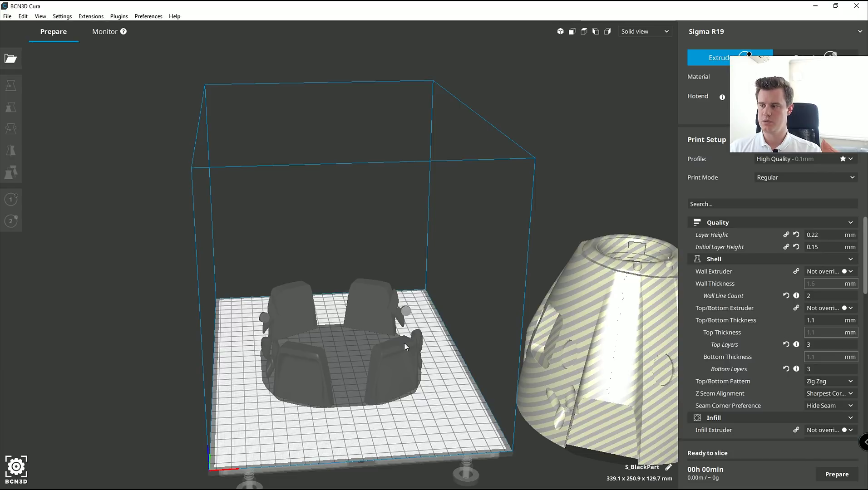
# Step: Assign the white hull model to the right extruder
pyautogui.click(403, 348)
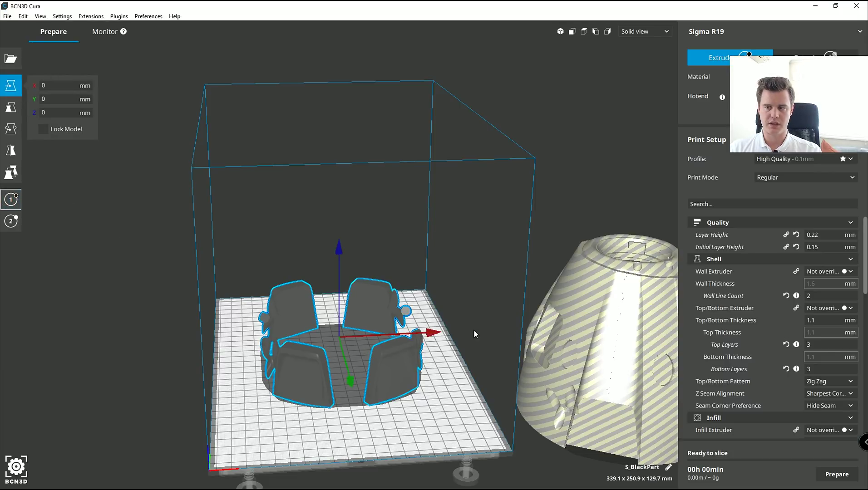
pyautogui.click(599, 354)
pyautogui.click(16, 221)
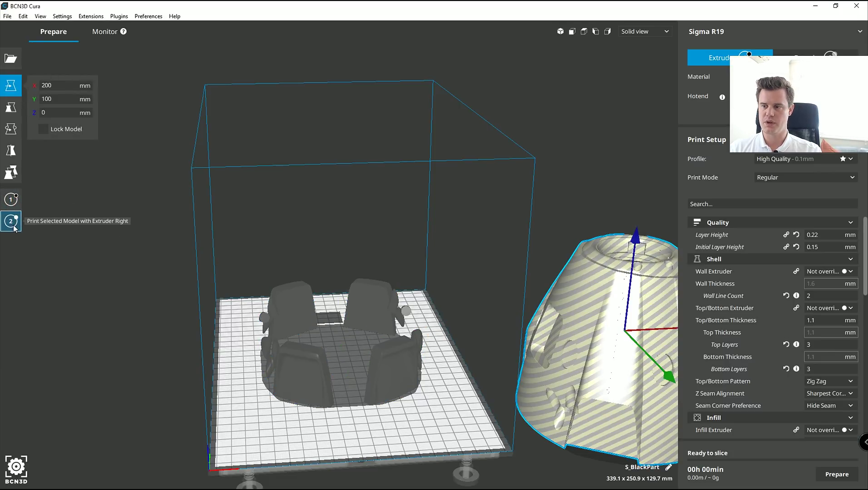
# Step: Merge the white hull and the black parts into one aligned dual-colour model
pyautogui.keyDown('ctrl'); pyautogui.click(383, 312); pyautogui.keyUp('ctrl')
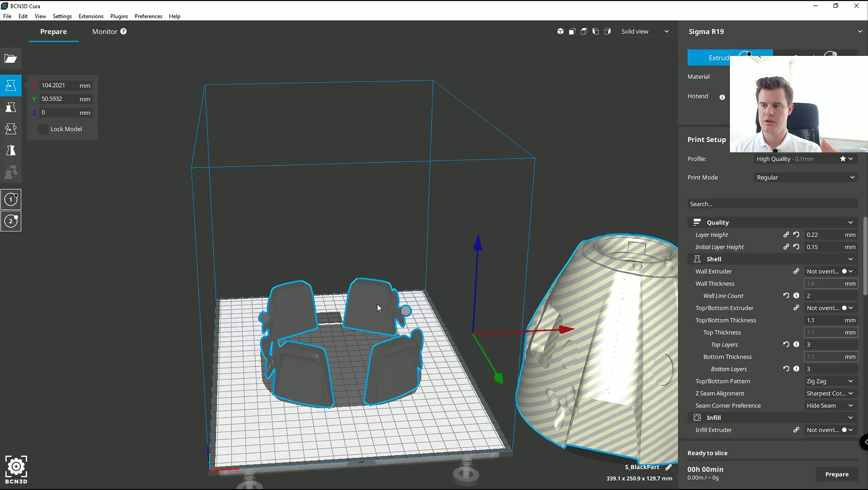
pyautogui.rightClick(378, 304)
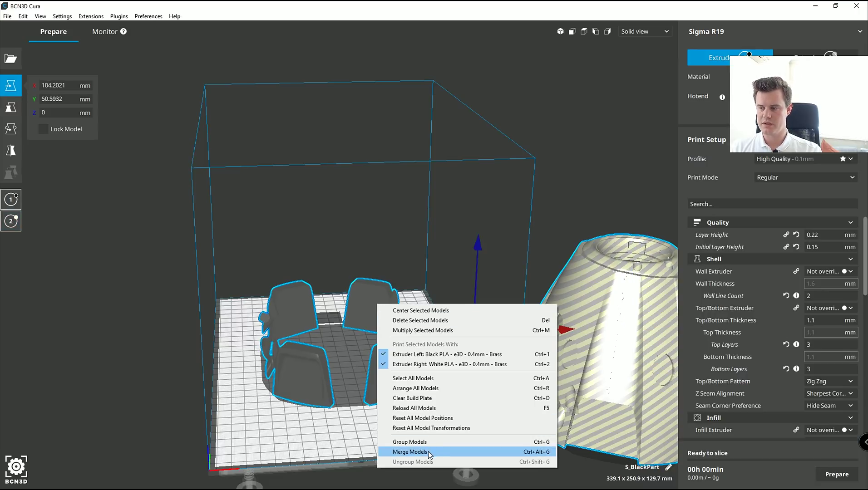
pyautogui.click(428, 452)
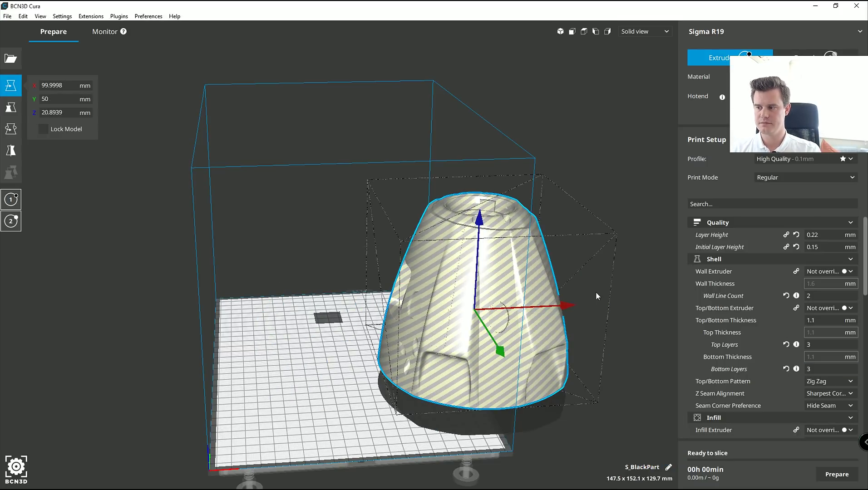
# Step: Move the merged hull onto the build plate at about X -0.6 mm and Y 26 mm, then deselect it
pyautogui.moveTo(538, 309); pyautogui.dragTo(444, 308)
pyautogui.click(491, 324)
pyautogui.moveTo(480, 337); pyautogui.dragTo(556, 386, button='right')
pyautogui.click(386, 345)
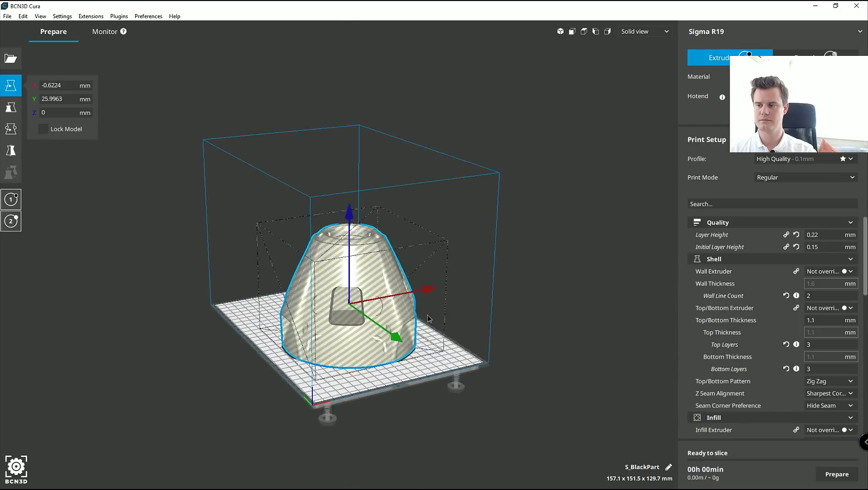
pyautogui.scroll(5, 465, 329)
pyautogui.click(466, 329)
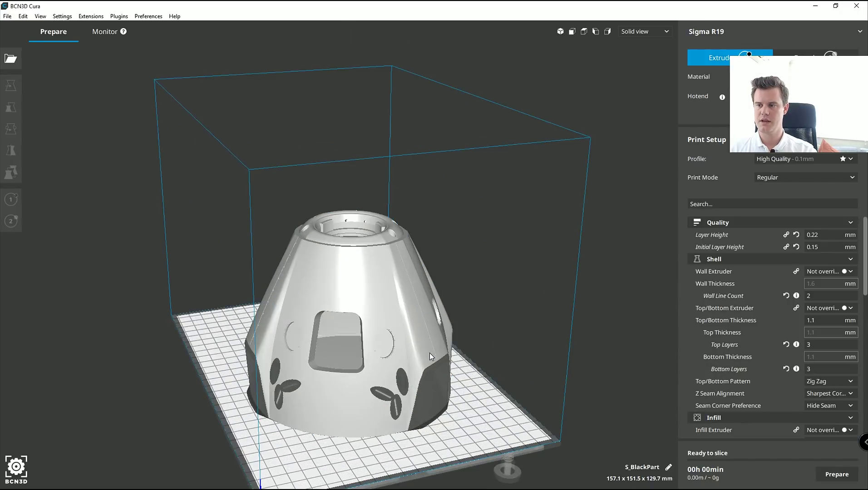
pyautogui.moveTo(575, 257); pyautogui.dragTo(512, 219, button='right')
# Step: Slice the merged hull and display the result in layer view
pyautogui.click(835, 477)
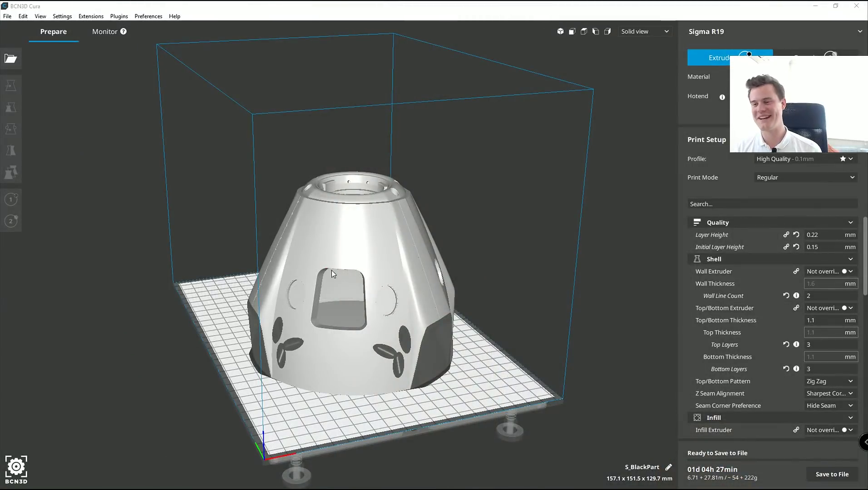
pyautogui.click(665, 33)
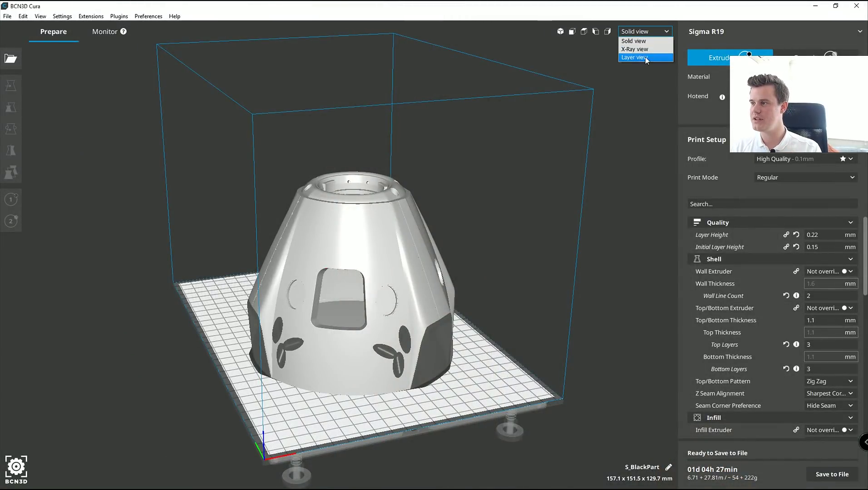
pyautogui.click(645, 57)
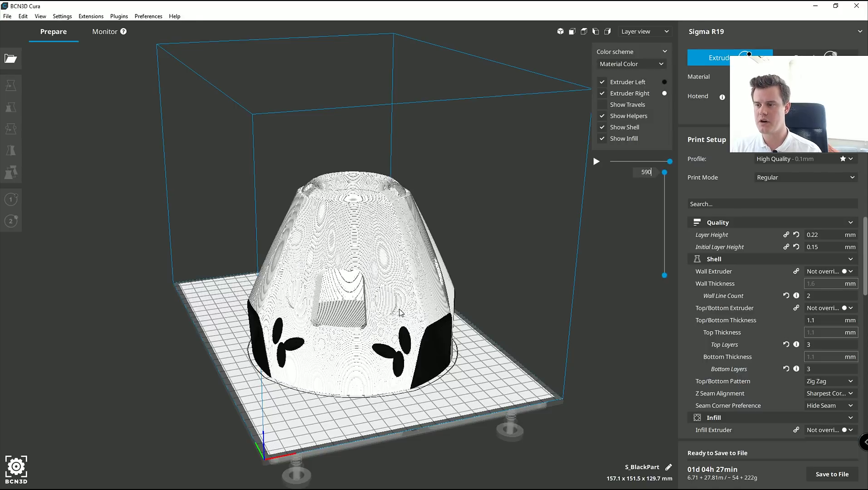
# Step: Lower the layer preview to layer 209 and examine the infill and black engine sections in the hull wall
pyautogui.scroll(5, 399, 312)
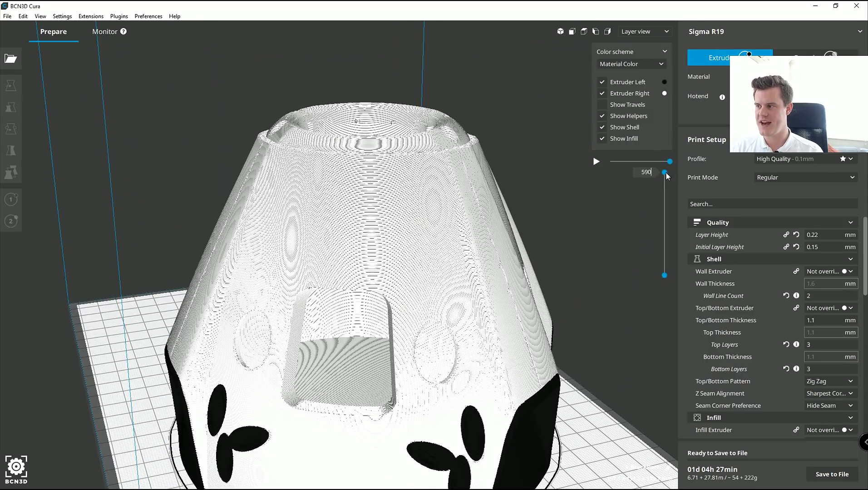
pyautogui.moveTo(665, 192); pyautogui.dragTo(658, 243)
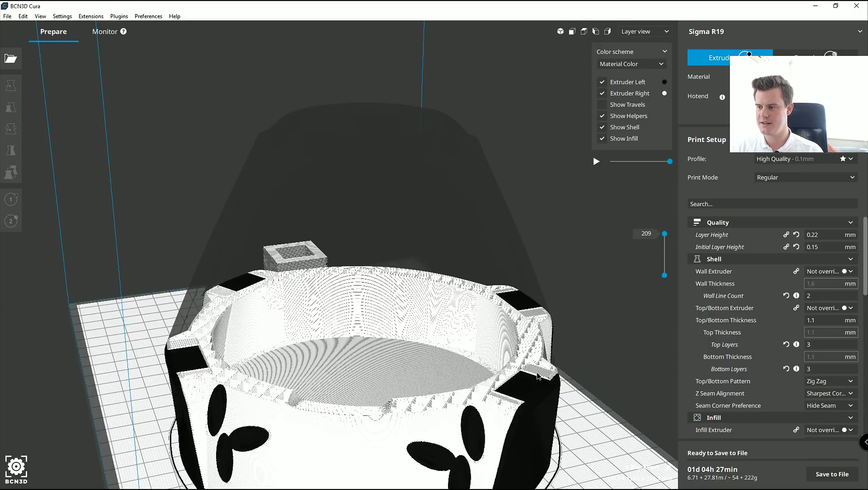
pyautogui.moveTo(538, 376); pyautogui.dragTo(515, 388, button='right')
pyautogui.moveTo(516, 388); pyautogui.dragTo(511, 359, button='middle')
pyautogui.scroll(5, 511, 358)
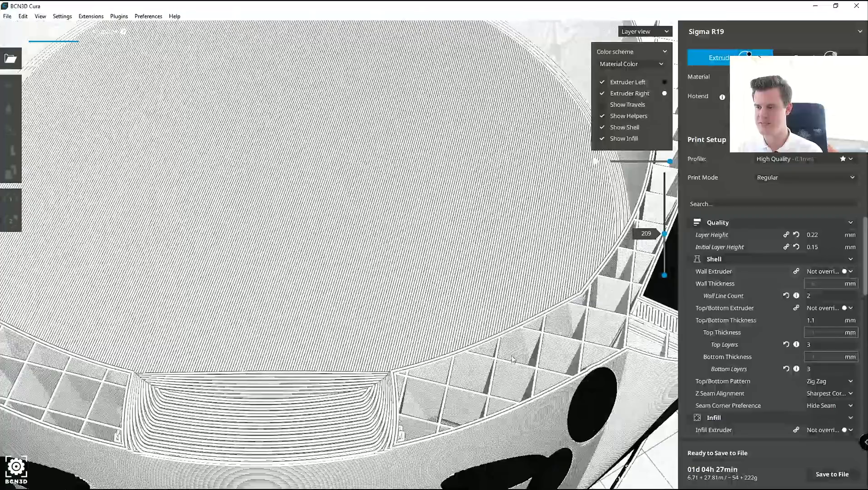
pyautogui.scroll(-5, 380, 294)
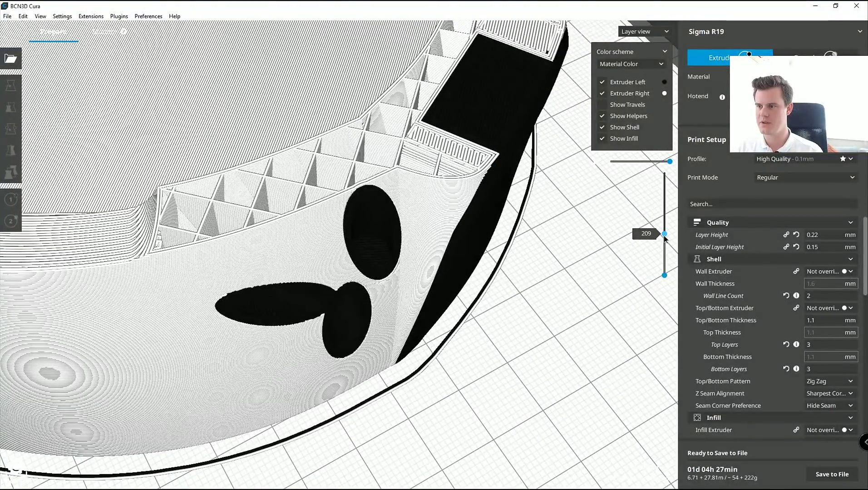
# Step: Lower the preview to layer 175 and examine the black and white wall lines around the thruster up close
pyautogui.moveTo(662, 242); pyautogui.dragTo(663, 248)
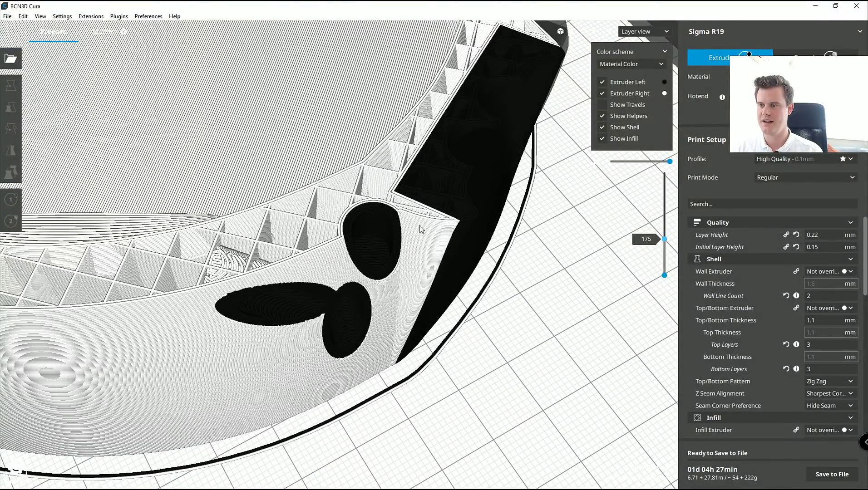
pyautogui.scroll(5, 367, 210)
pyautogui.scroll(10, 367, 207)
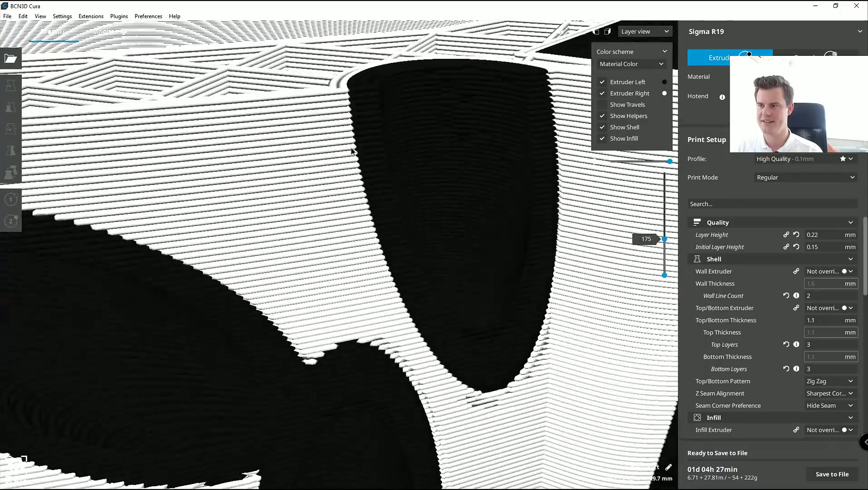
pyautogui.scroll(-5, 344, 217)
pyautogui.scroll(10, 336, 191)
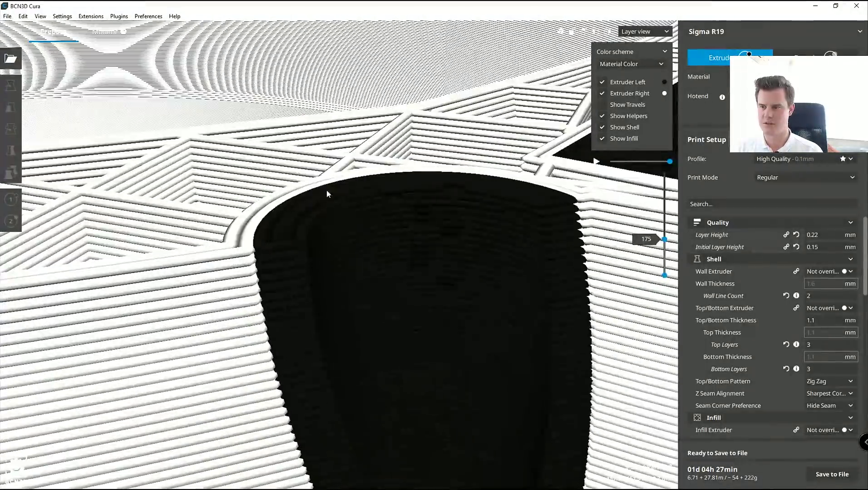
pyautogui.scroll(-5, 268, 223)
pyautogui.scroll(5, 275, 227)
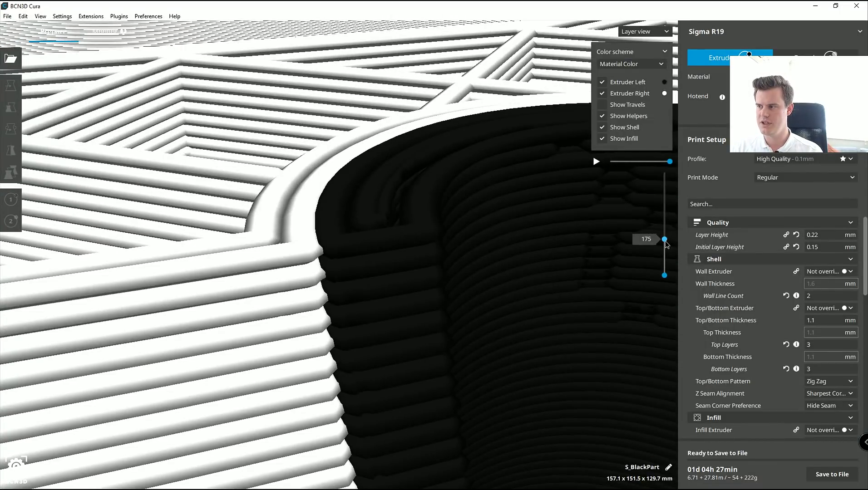
pyautogui.moveTo(670, 163)
pyautogui.mouseDown()
pyautogui.moveTo(634, 162)
pyautogui.moveTo(668, 165)
pyautogui.mouseUp()
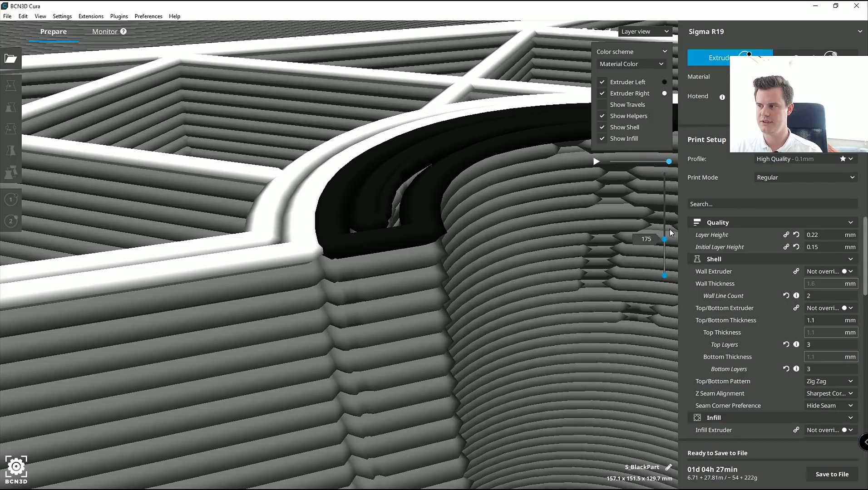